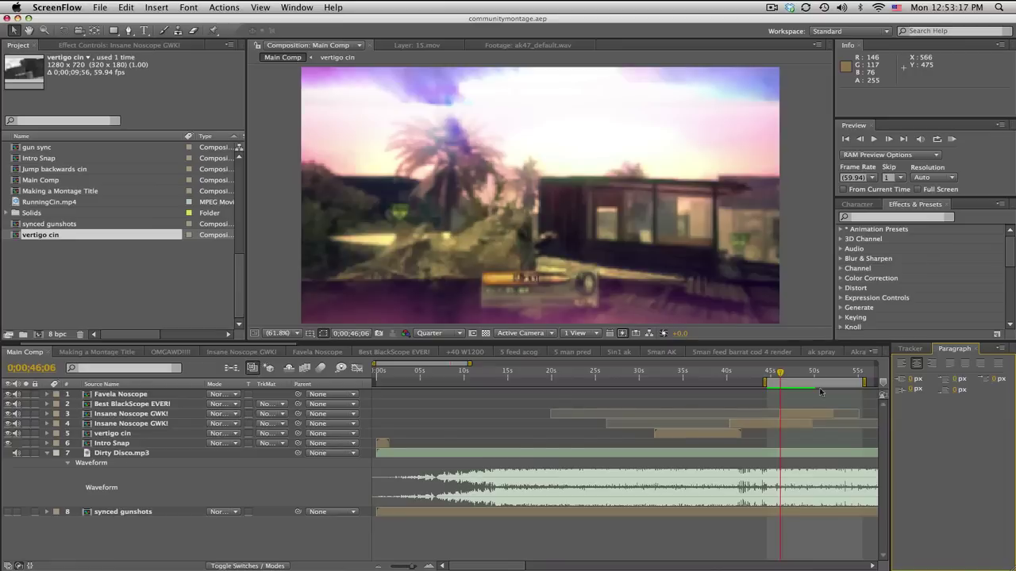
- Park the current time indicator at 0;00;46;01, where one gameplay clip cuts into the next
click(779, 373)
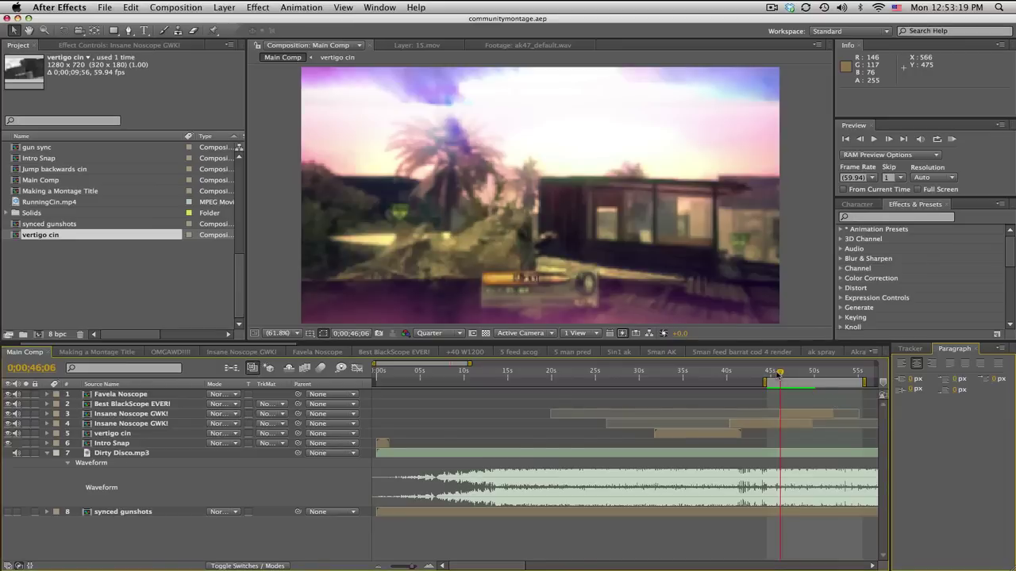
drag(779, 373, 771, 373)
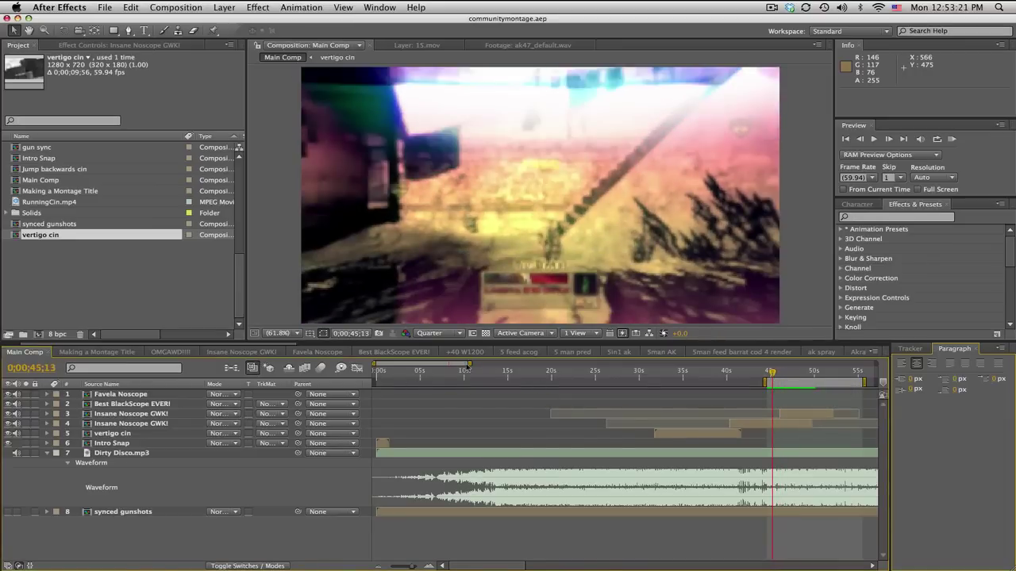
key(minus)
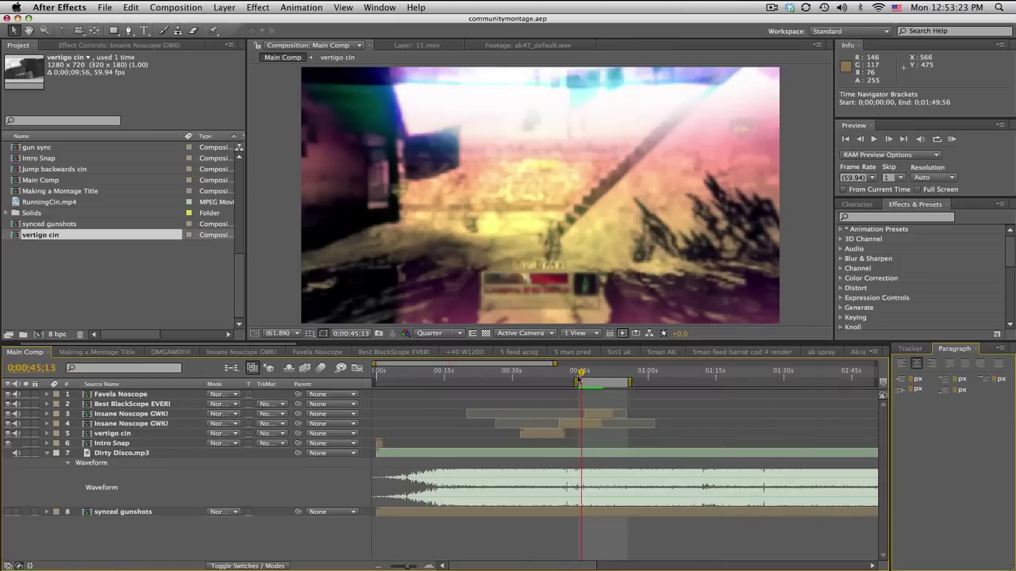
mouse_move(580, 375)
mouse_down()
mouse_move(548, 374)
mouse_move(581, 373)
mouse_up()
key(equal)
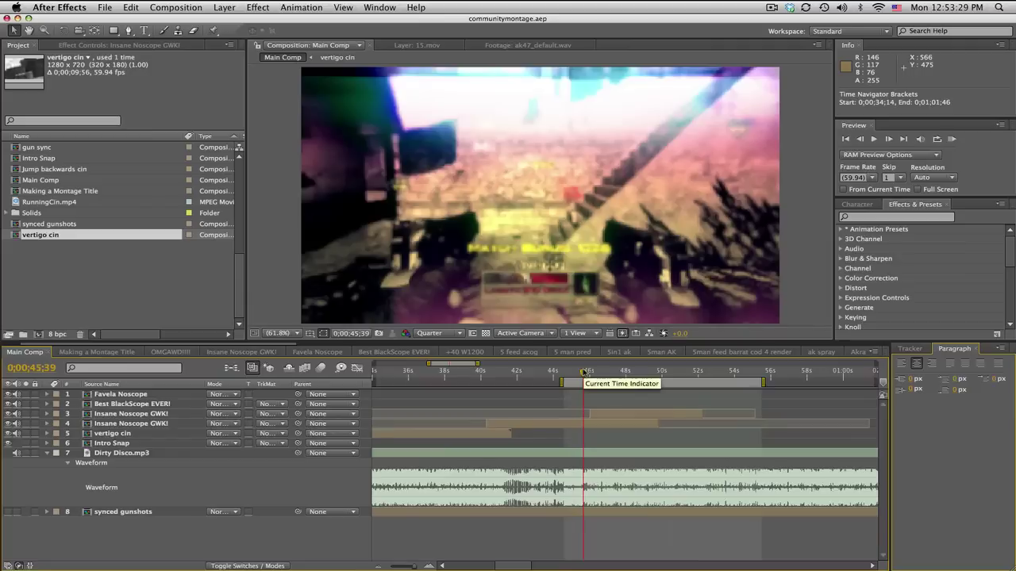
key(equal)
key(equal)
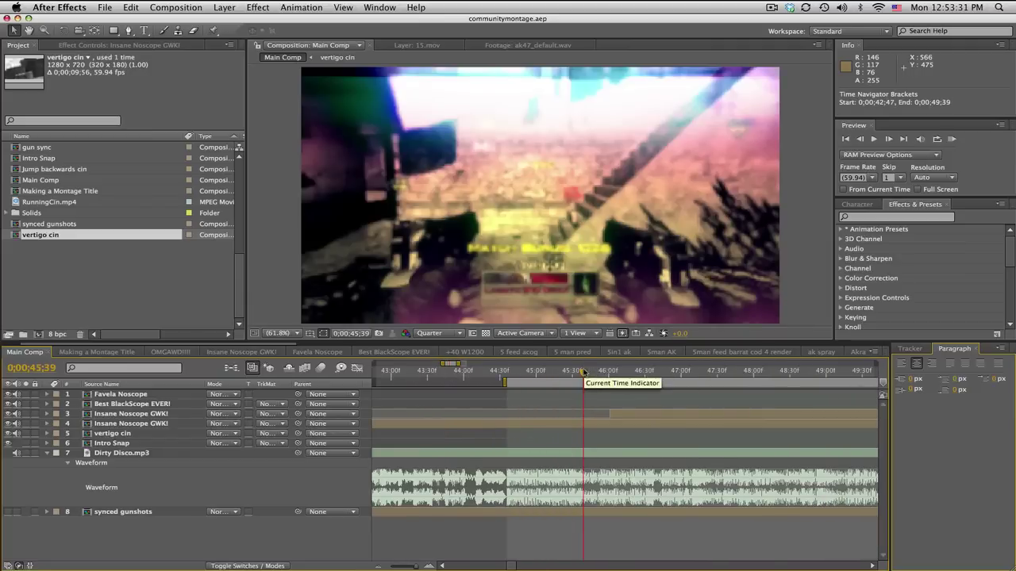
drag(583, 373, 610, 374)
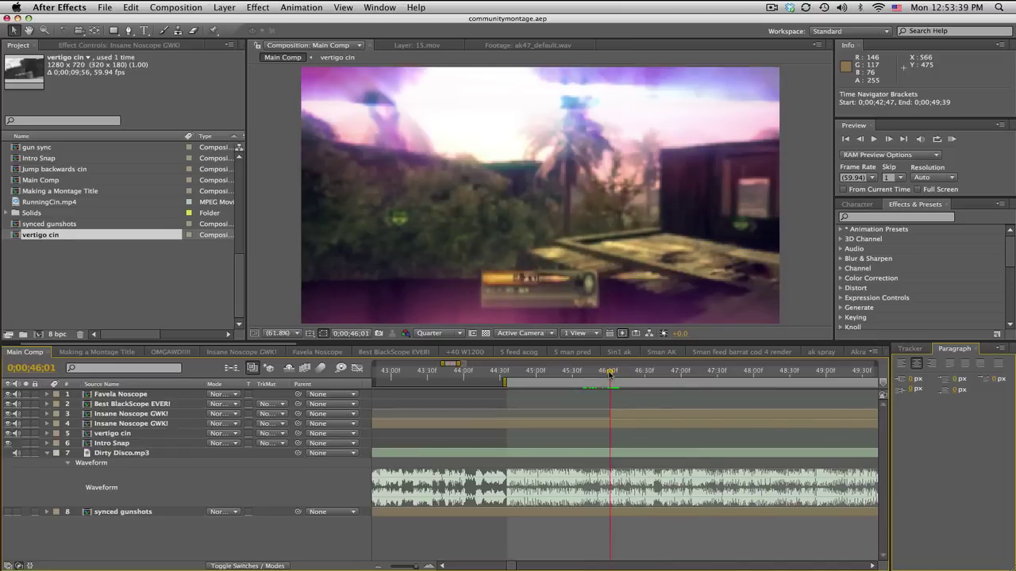
- Apply Linear Wipe to the Insane Noscope GWK! layer with a −90° wipe angle
click(876, 218)
text(linear)
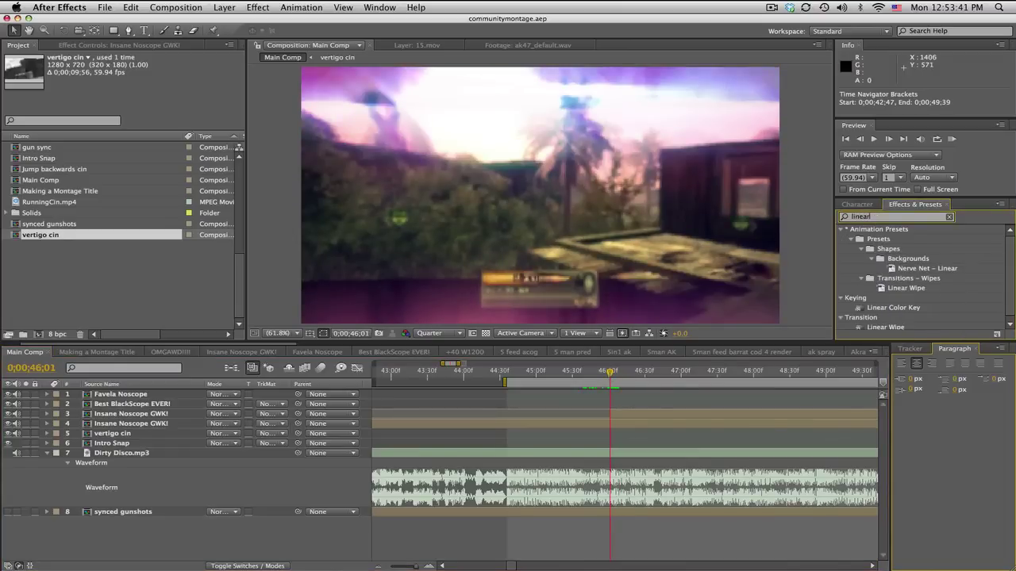
text( wi)
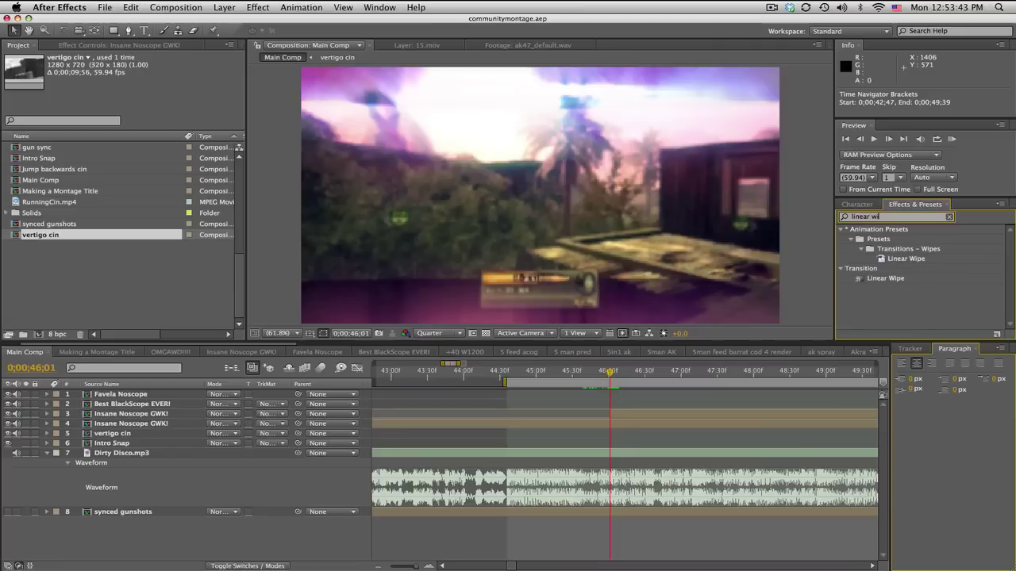
drag(885, 284, 122, 421)
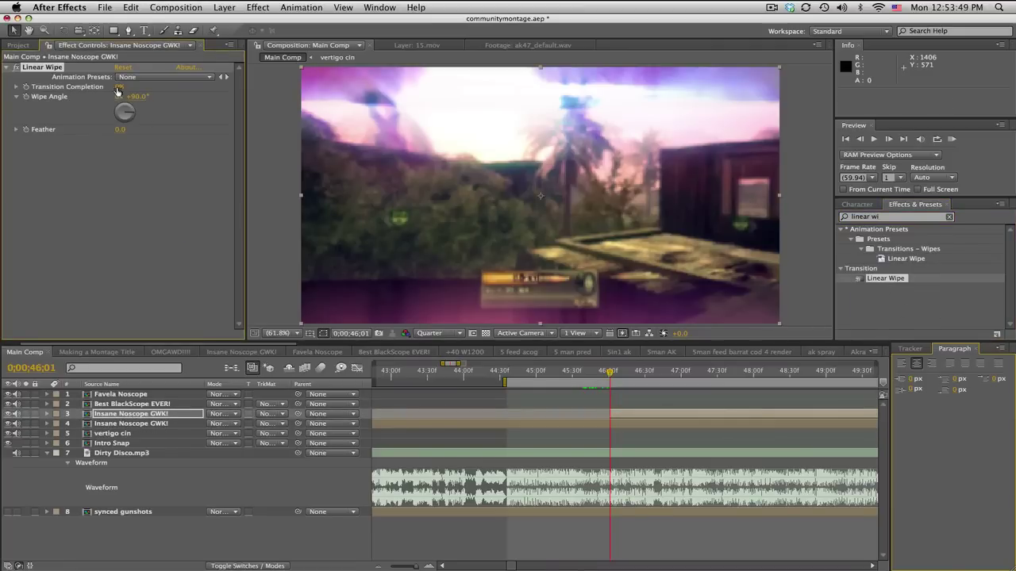
drag(117, 89, 147, 86)
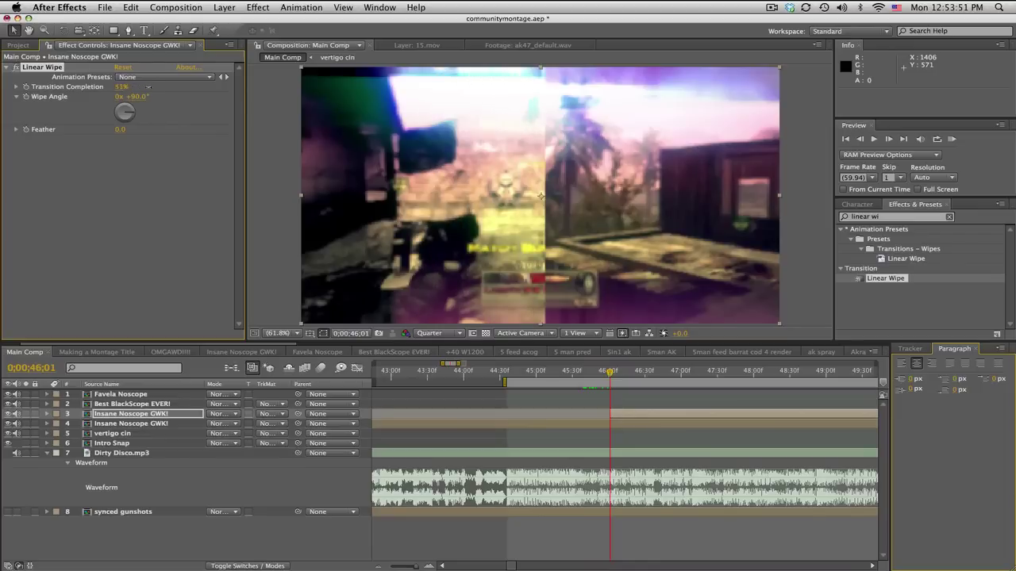
click(142, 97)
text(-90)
key(Return)
- Try a +90° wipe angle, then return to −90° while adjusting Transition Completion
drag(117, 90, 140, 88)
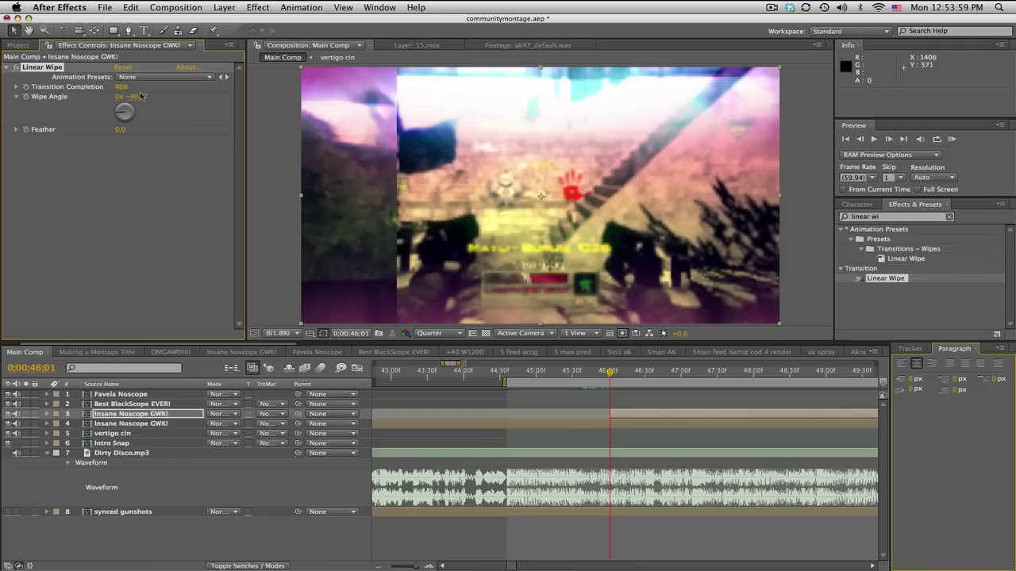
click(140, 96)
text(90)
key(Return)
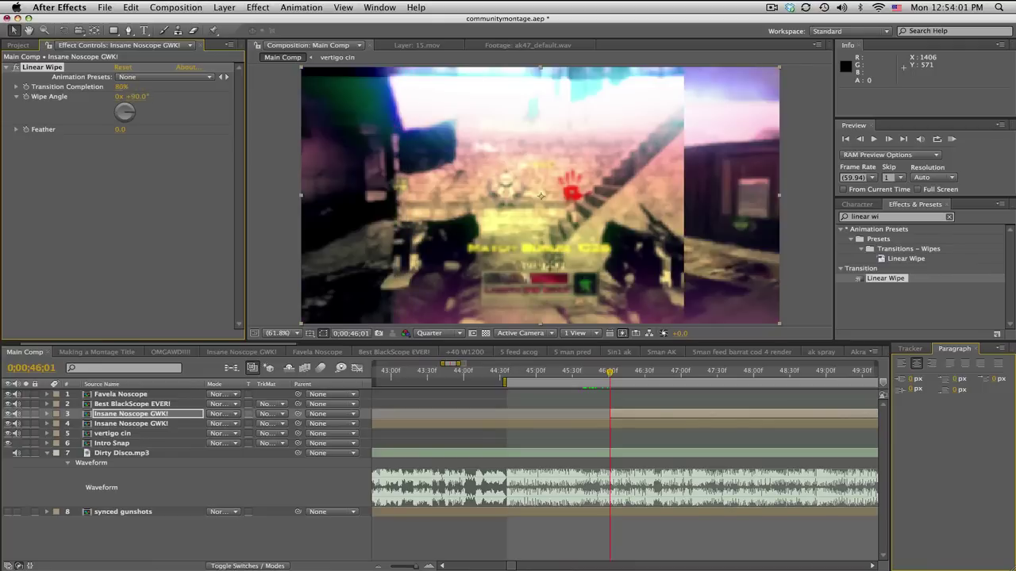
mouse_move(123, 89)
mouse_down()
mouse_move(94, 89)
mouse_move(118, 88)
mouse_up()
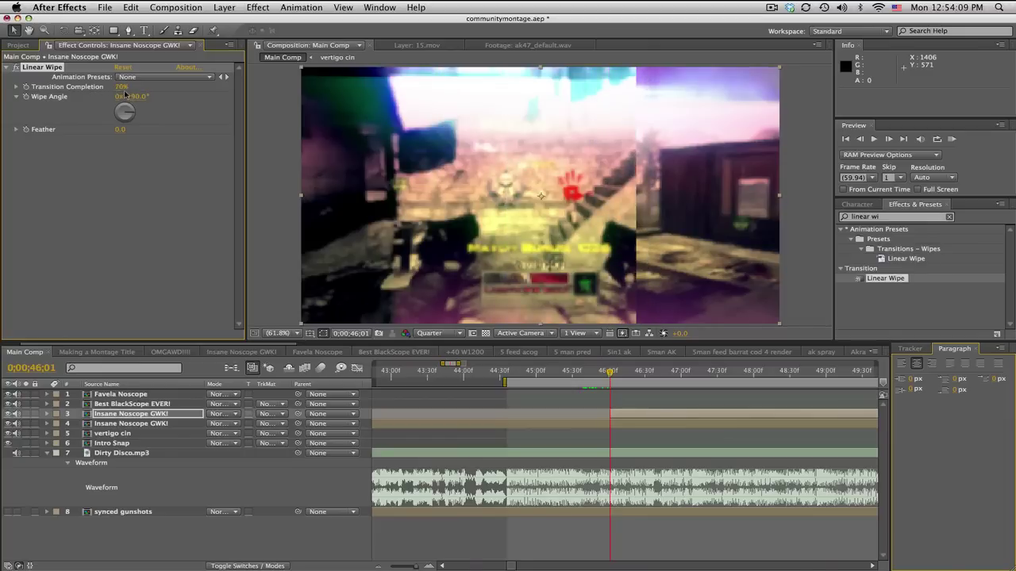
click(127, 96)
text(-90)
key(Return)
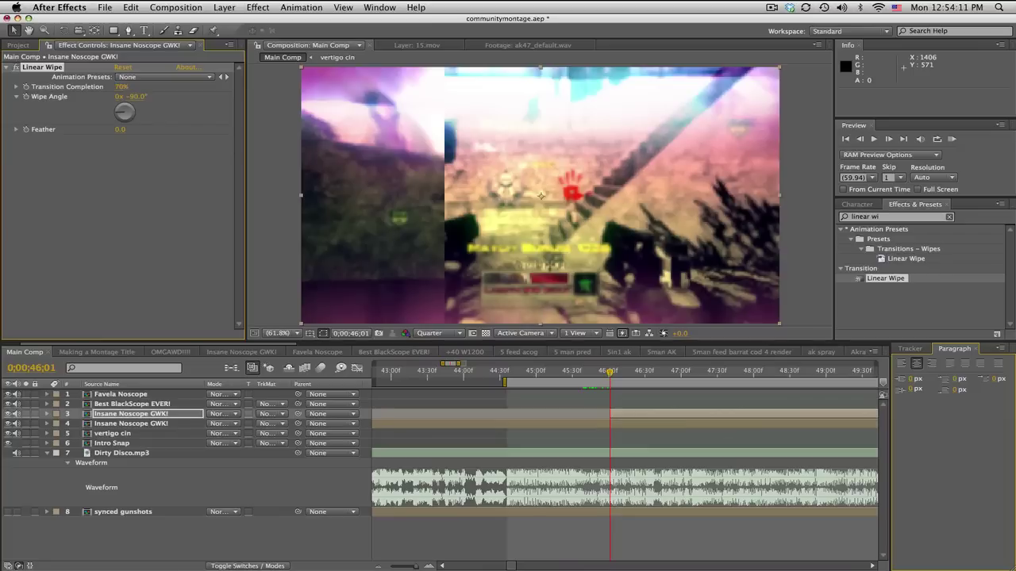
drag(122, 88, 117, 89)
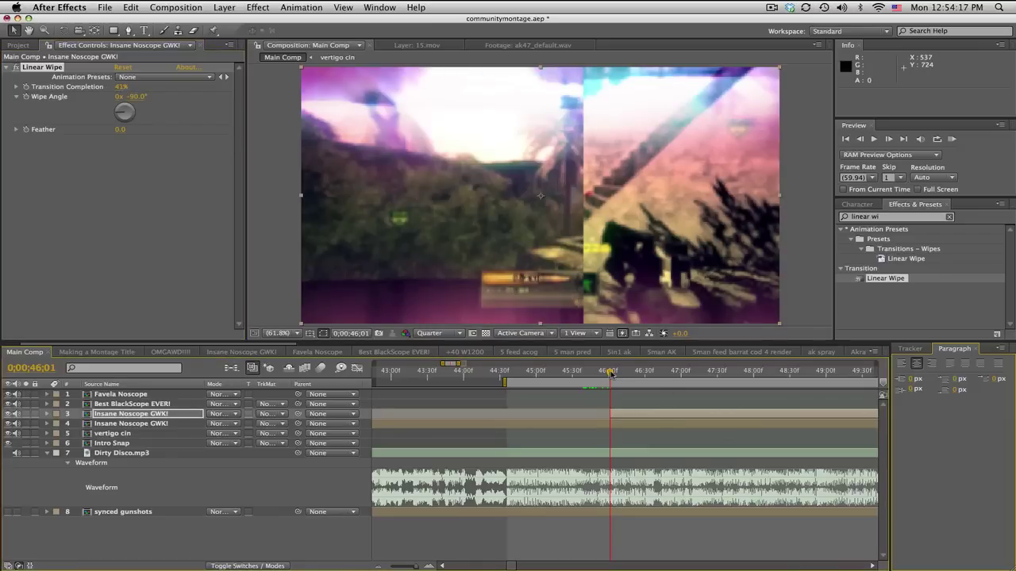
- Set Transition Completion a few frames later so the wipe reaches 0% by 0;00;46;15
key(Page_Down)
key(Page_Down)
key(Page_Down)
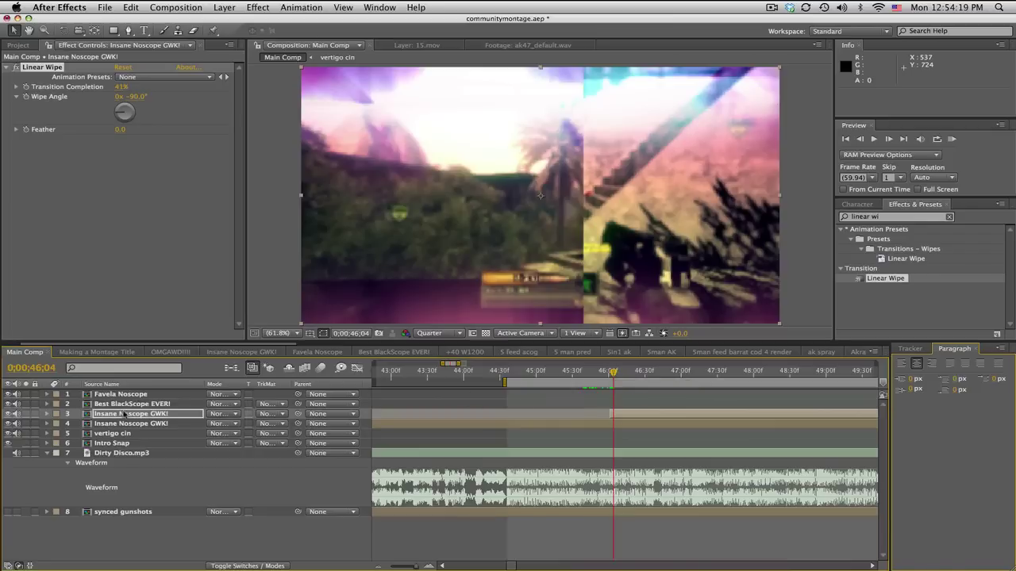
click(124, 414)
drag(119, 87, 169, 96)
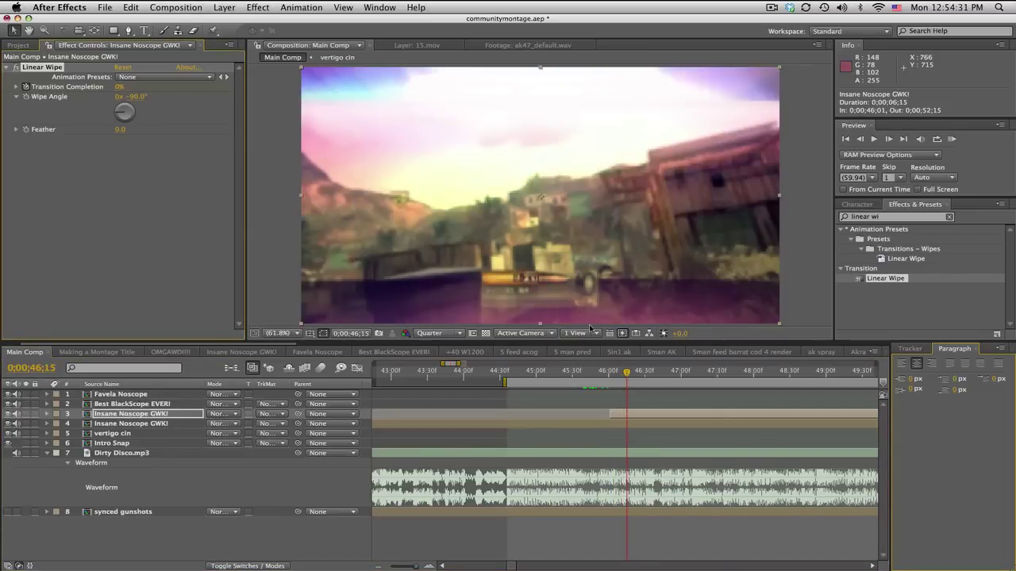
- Shift the Transition Completion keyframe earlier, around 0;00;46;10, and scrub to check the wipe
click(623, 376)
drag(623, 376, 621, 378)
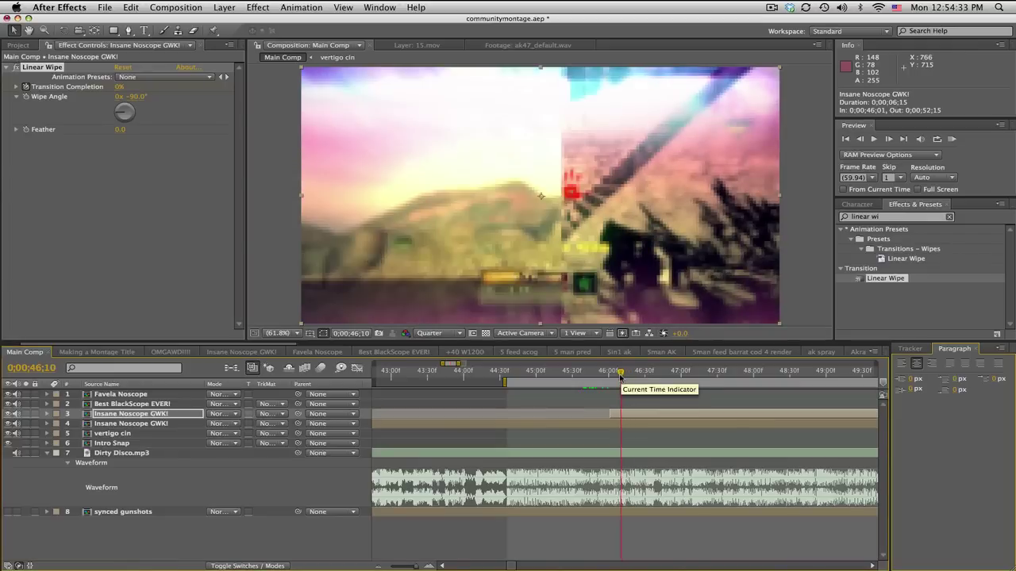
click(134, 416)
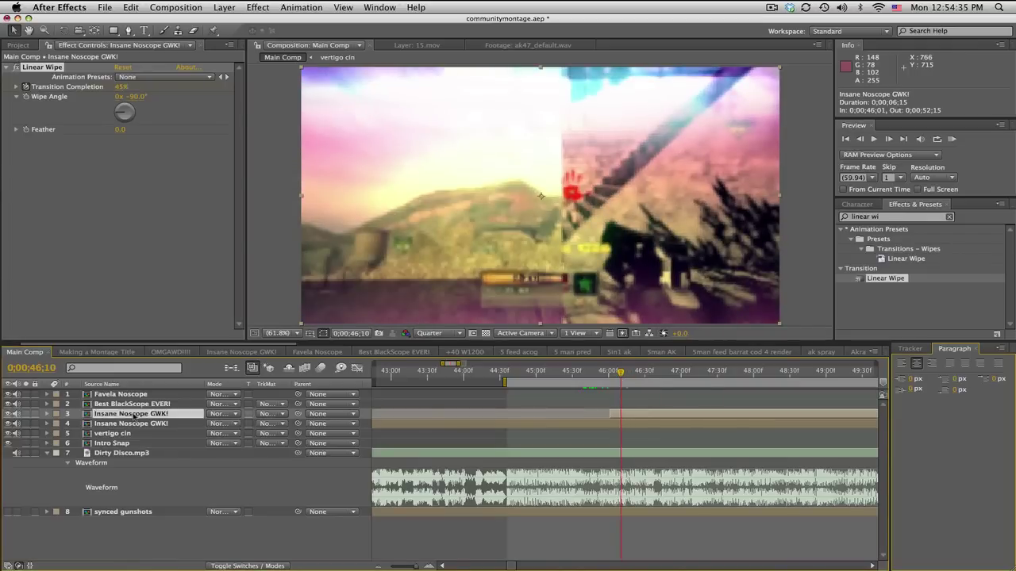
key(u)
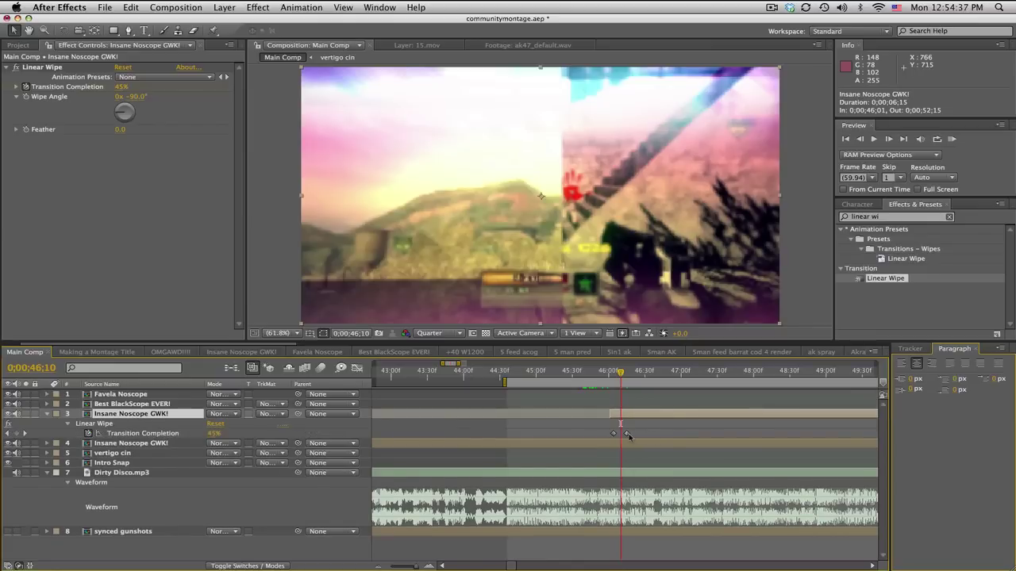
drag(626, 433, 626, 434)
drag(621, 376, 618, 373)
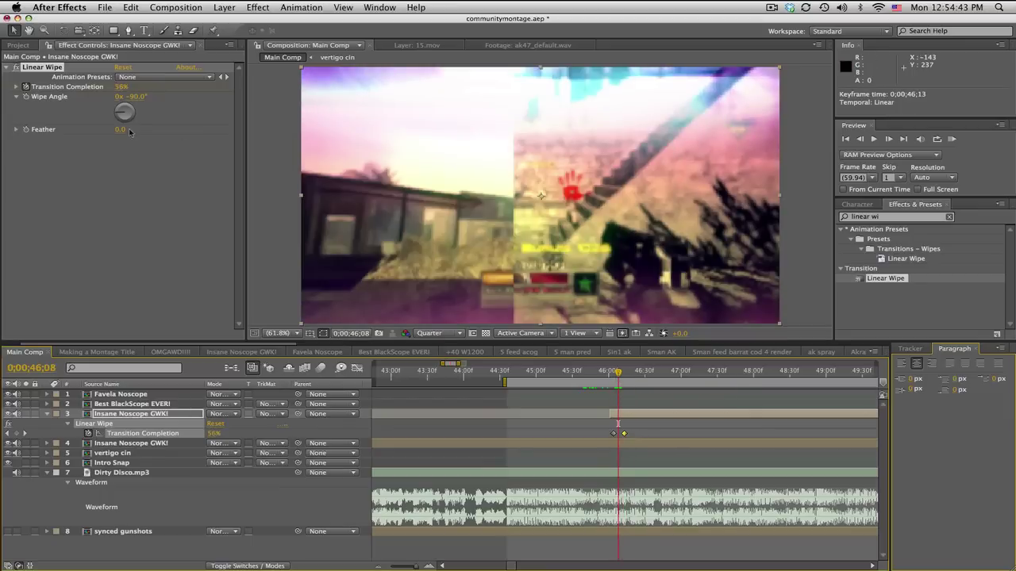
- Feather the wipe edge to 102 and play a RAM preview of the transition
drag(120, 129, 175, 128)
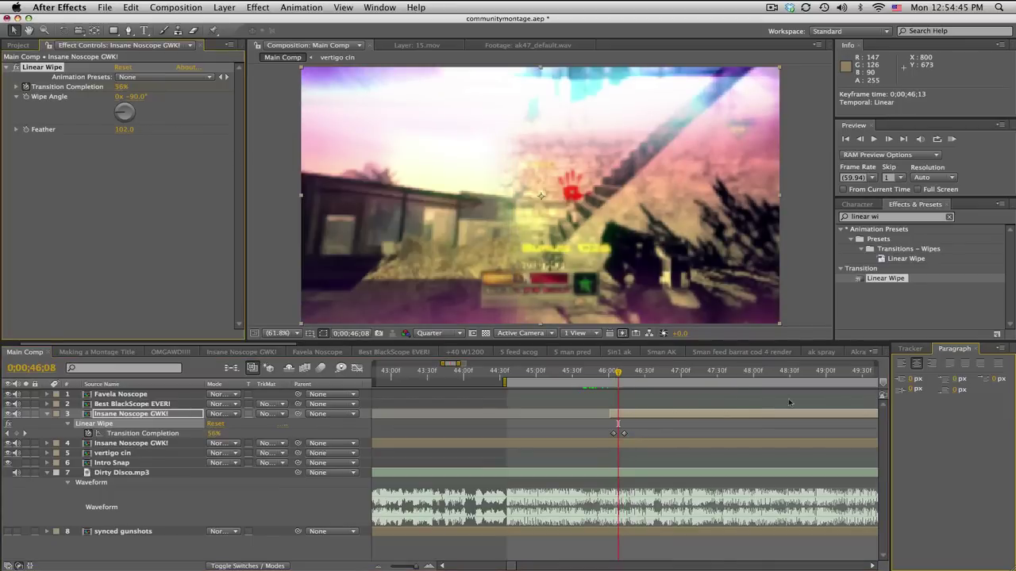
click(951, 140)
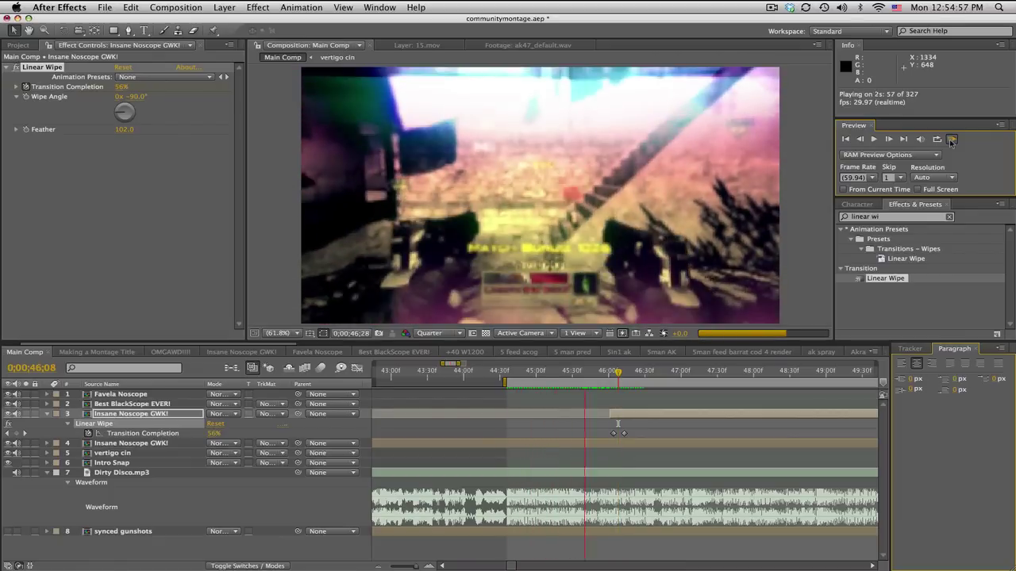
click(952, 141)
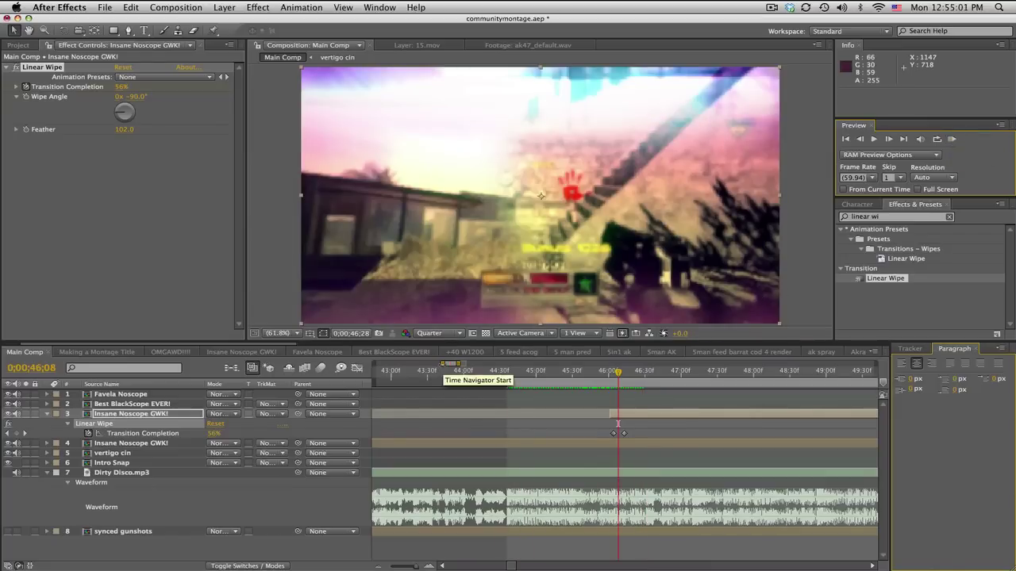
- Widen the timeline view and extend the work area to about 3:29
drag(444, 370, 378, 370)
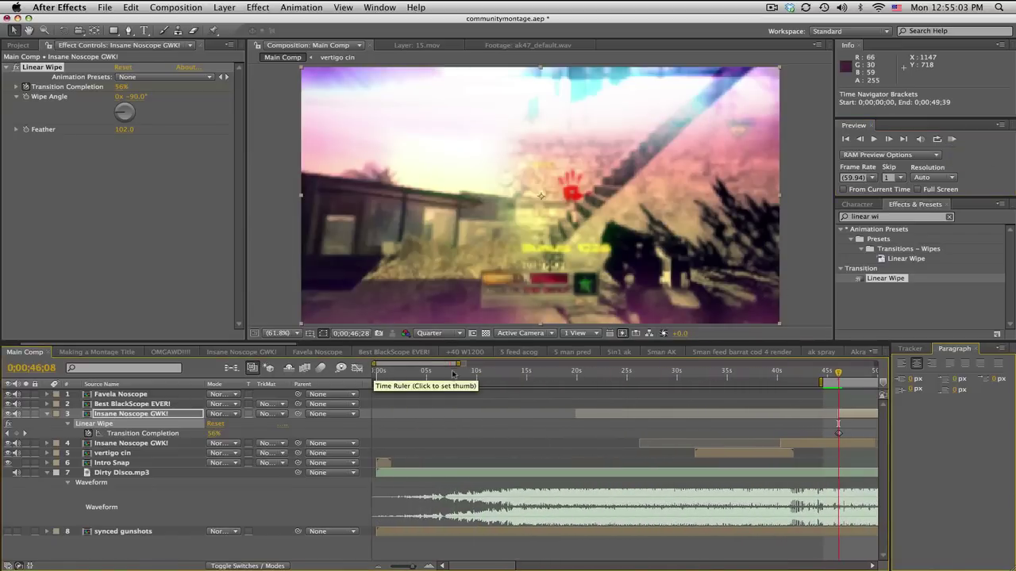
drag(458, 367, 520, 367)
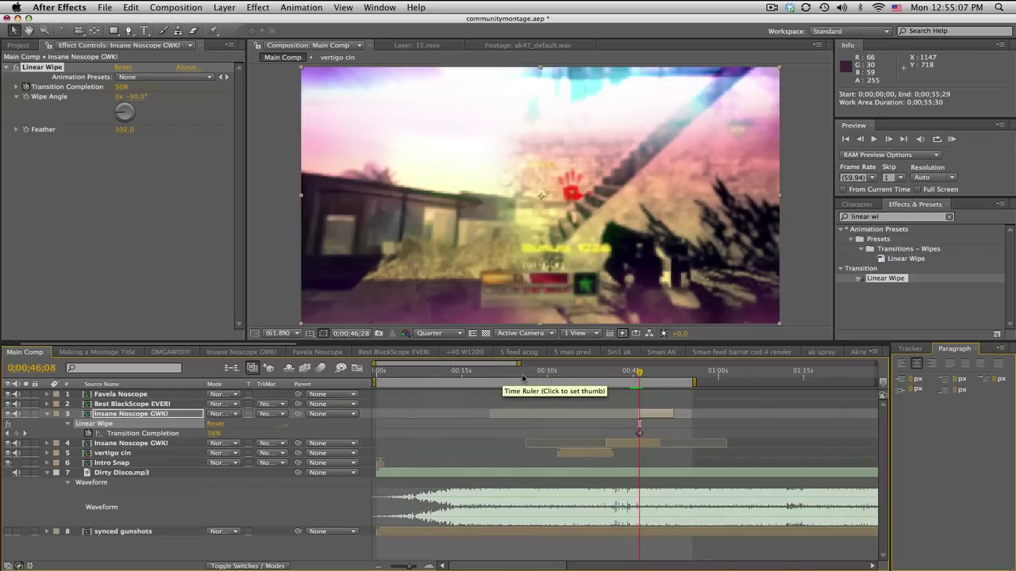
drag(516, 367, 517, 367)
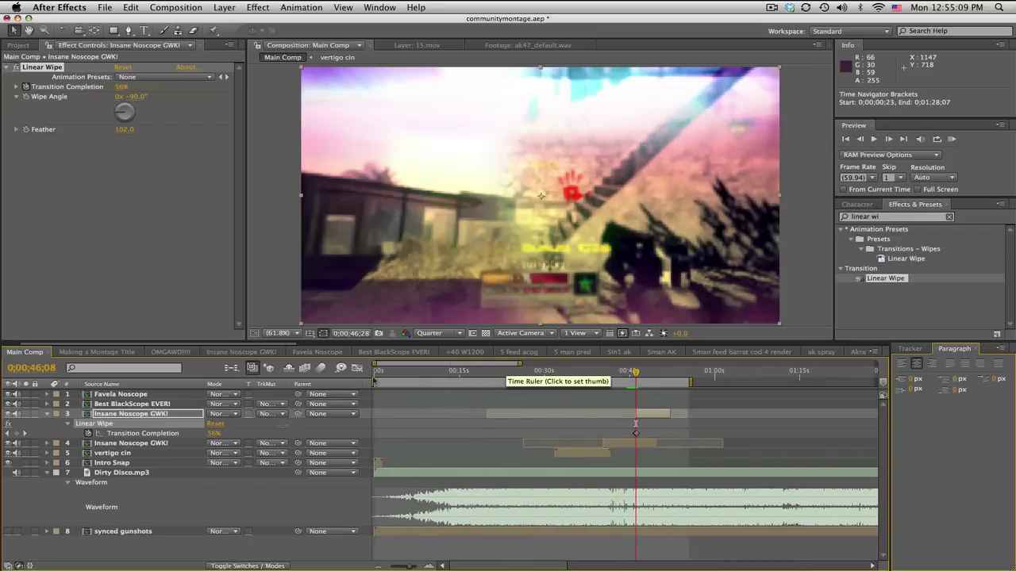
click(378, 380)
drag(517, 365, 718, 365)
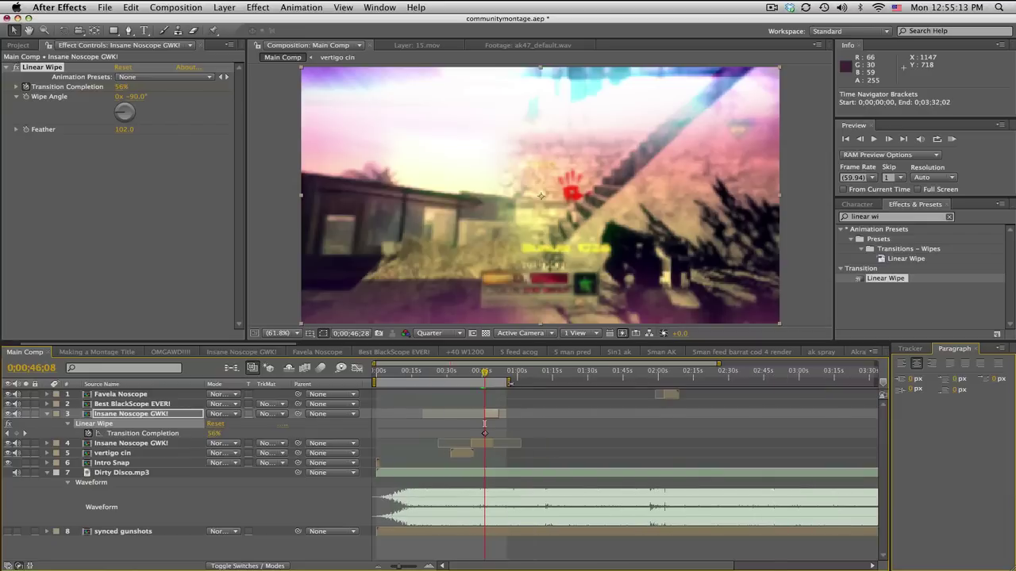
scroll(510, 383, down, 1)
drag(492, 381, 861, 367)
- Extend the work area to 0;04;49;41, solo Dirty Disco.mp3 and mute layers 1–6 audio
drag(770, 369, 845, 369)
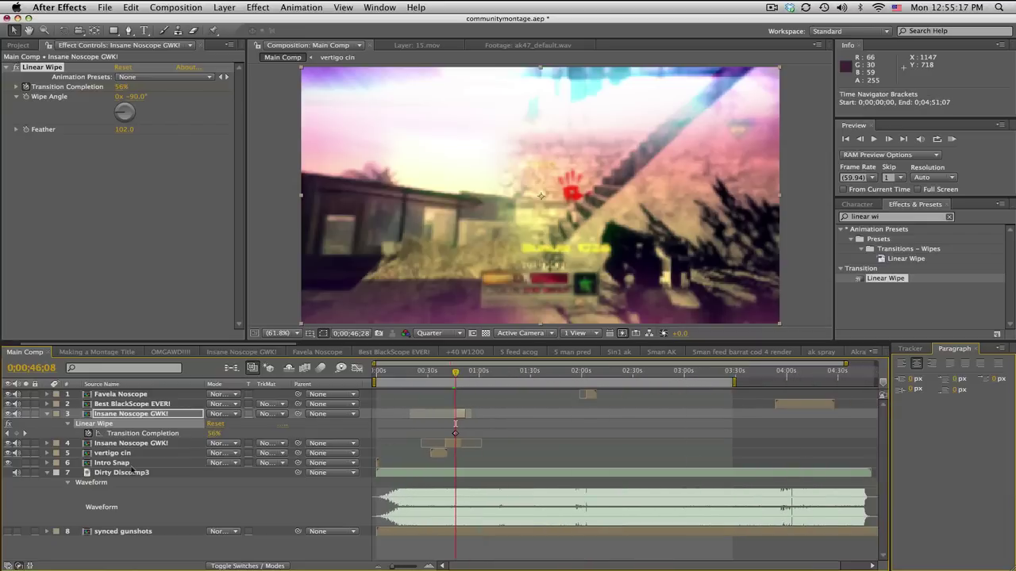
click(46, 473)
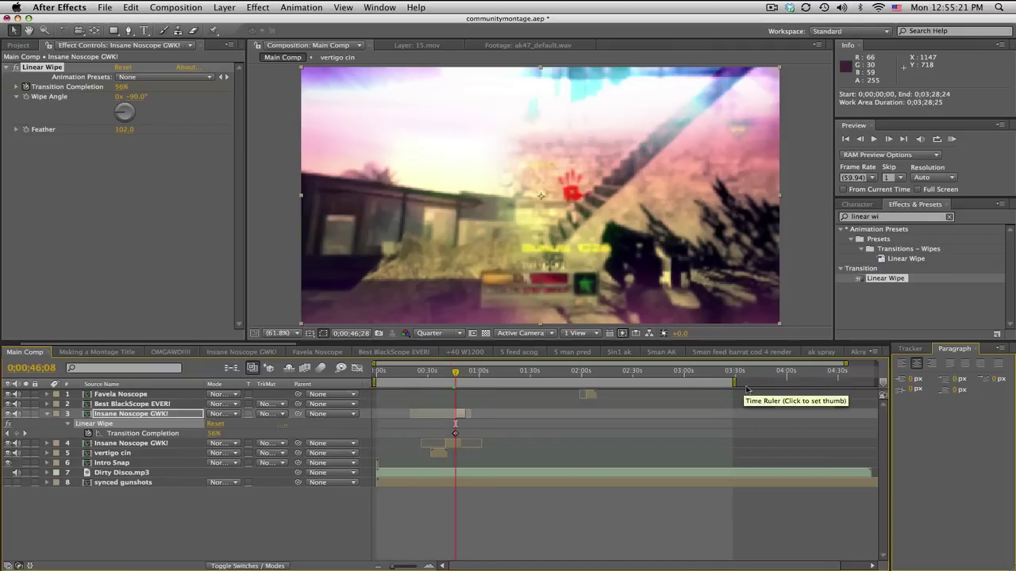
drag(733, 383, 873, 383)
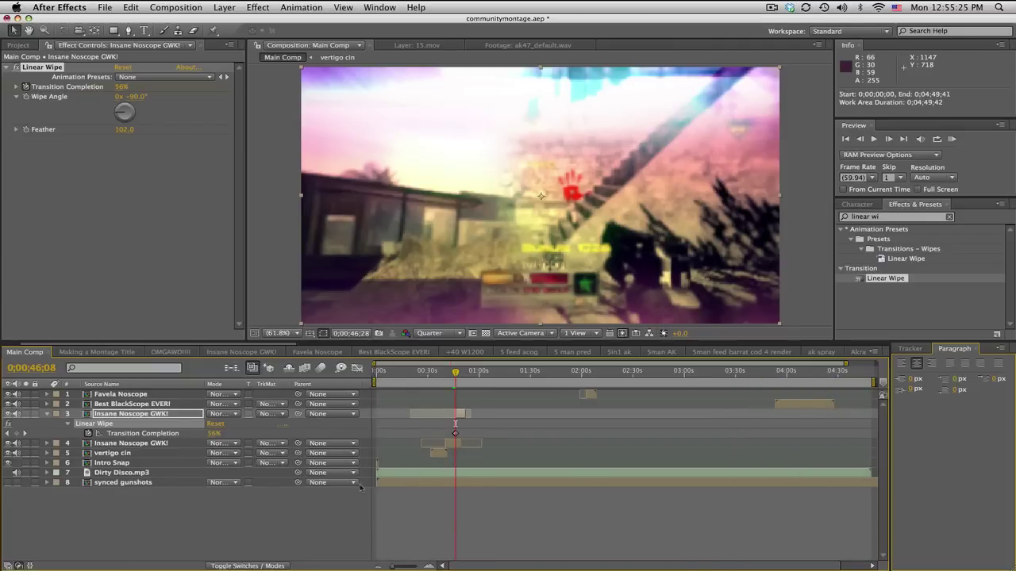
click(27, 472)
drag(17, 456, 17, 394)
- Convert Dirty Disco.mp3's audio to keyframes and rename the new layer Audio Amplitude Norm
click(96, 473)
right_click(105, 476)
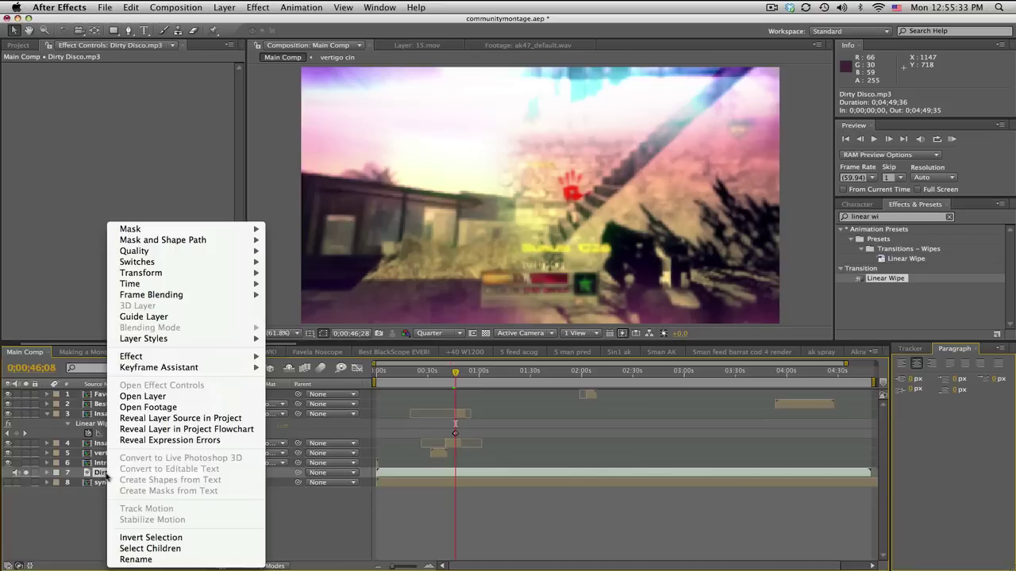
mouse_move(164, 369)
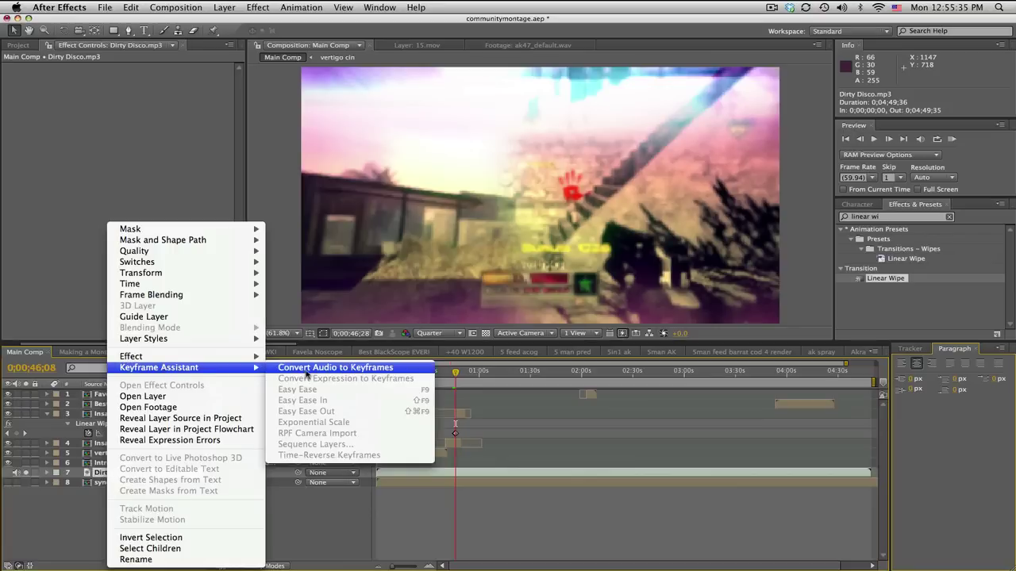
click(303, 369)
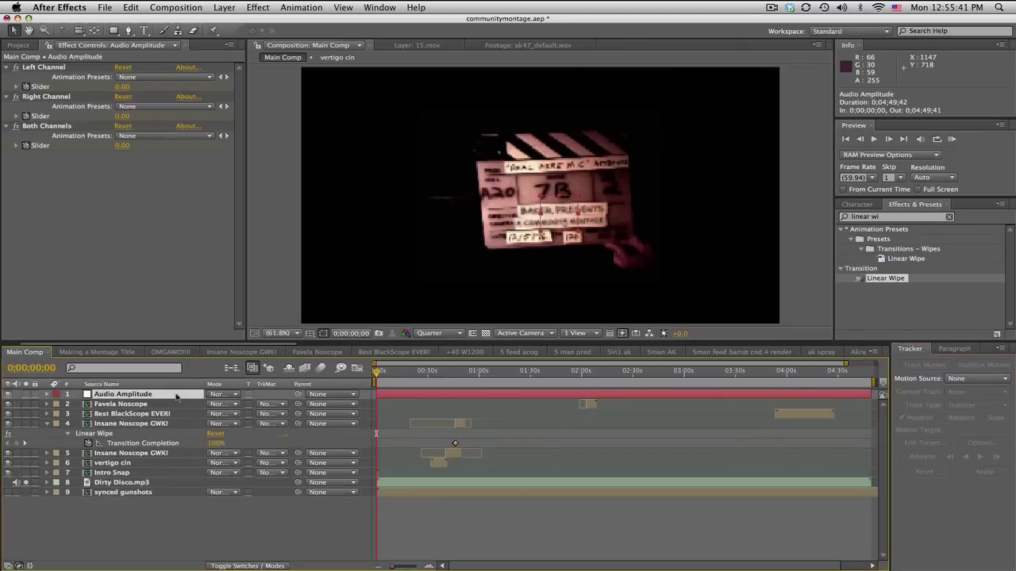
key(Return)
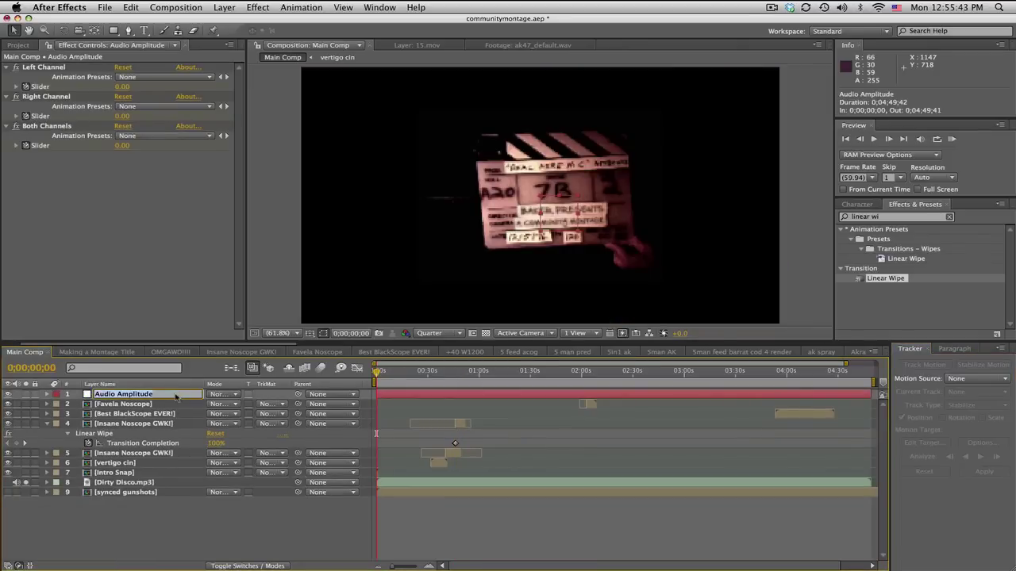
click(174, 393)
click(181, 478)
click(119, 483)
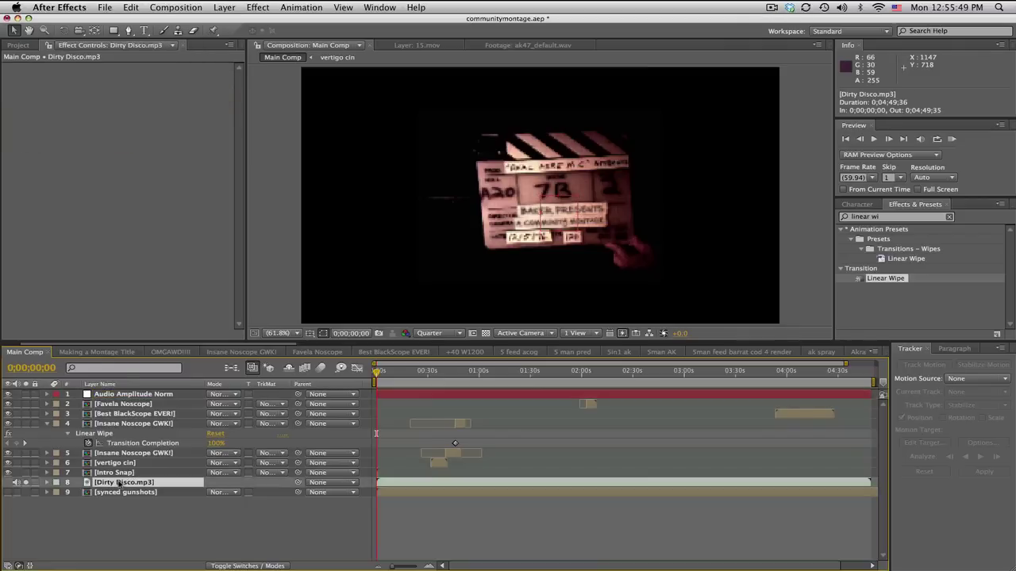
- Apply Bass & Treble to Dirty Disco.mp3 with Bass 25 and Treble −100
click(906, 215)
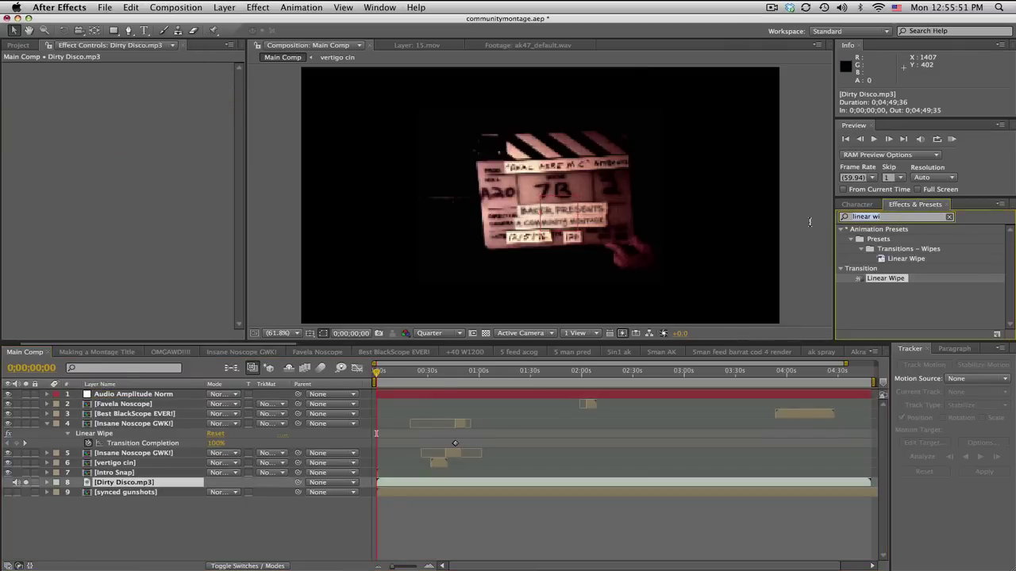
text(bass)
drag(896, 282, 119, 482)
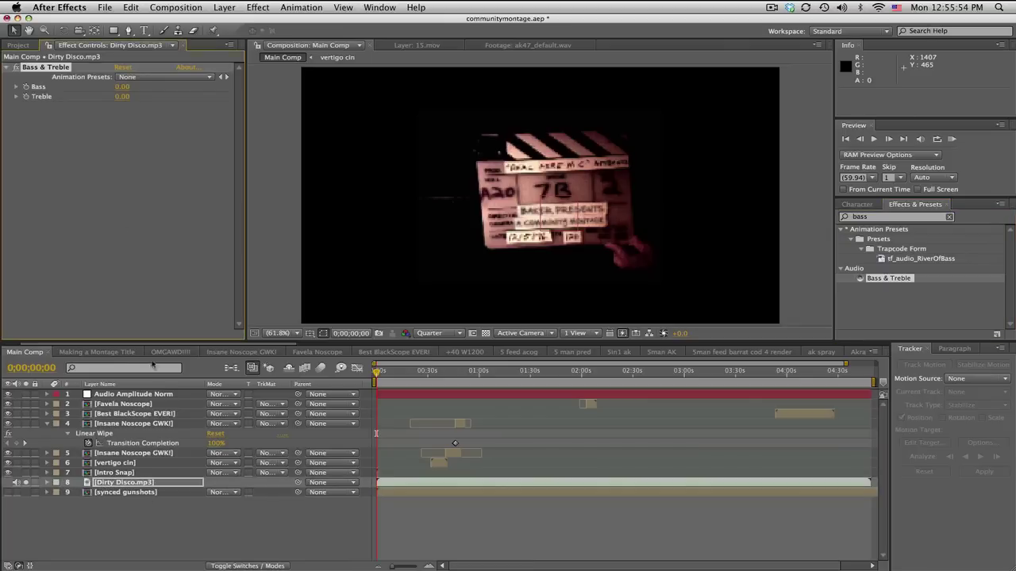
click(121, 86)
text(25)
key(Return)
click(122, 98)
key(Return)
- Convert the bass-boosted audio to keyframes and name the new layer Audio Amplitude Bass
click(166, 498)
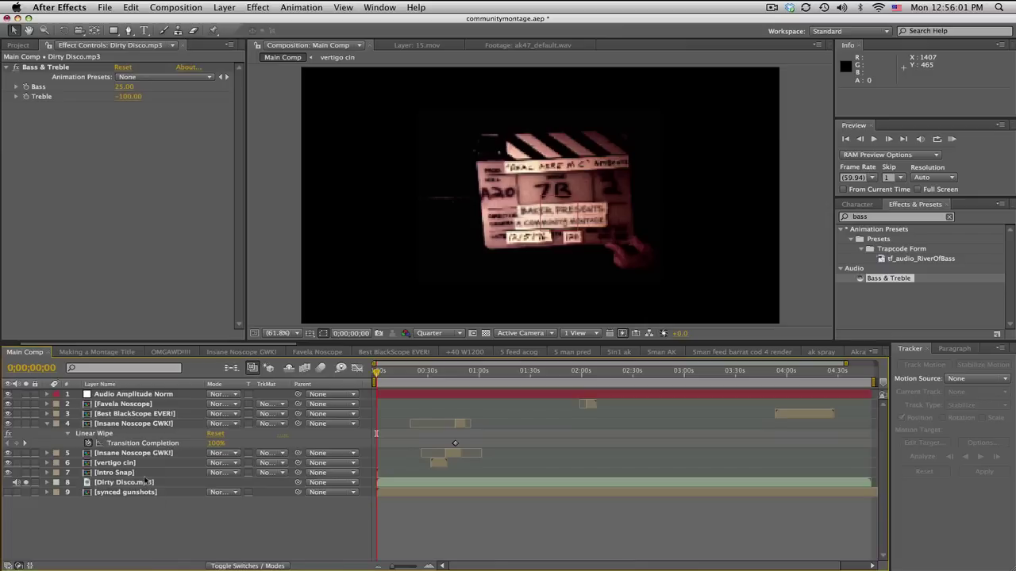
click(146, 483)
right_click(144, 484)
mouse_move(238, 368)
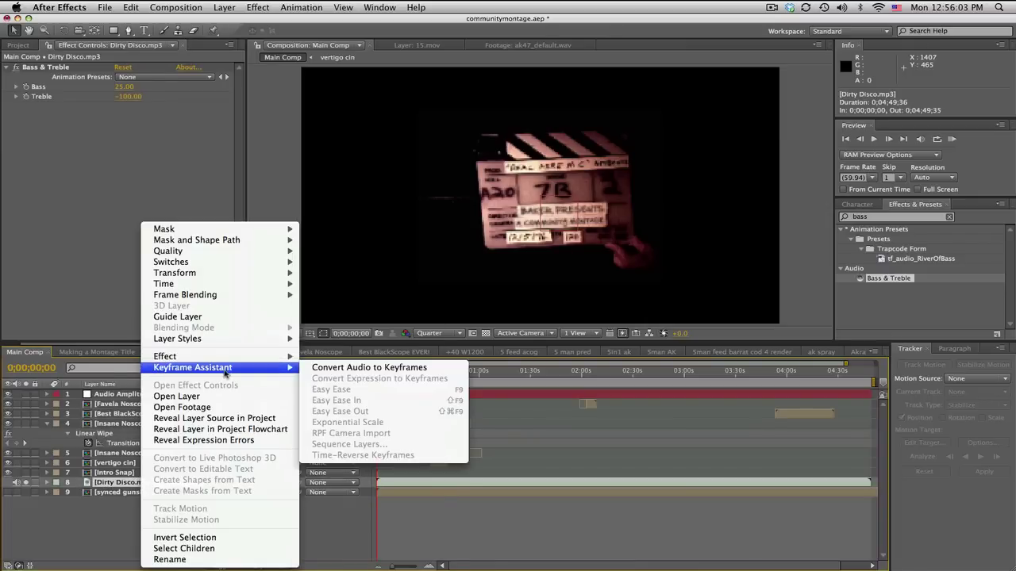
click(373, 366)
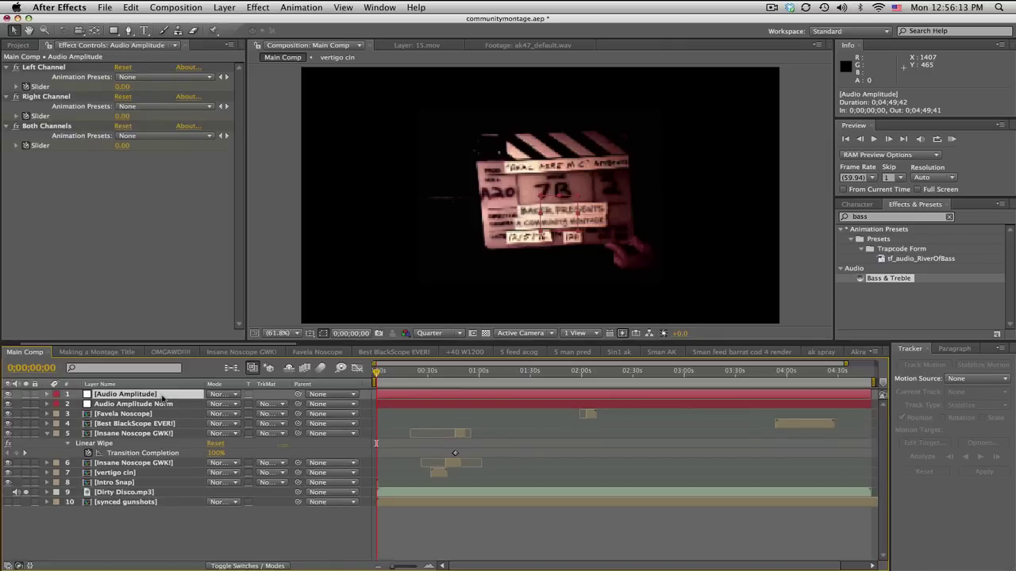
key(Return)
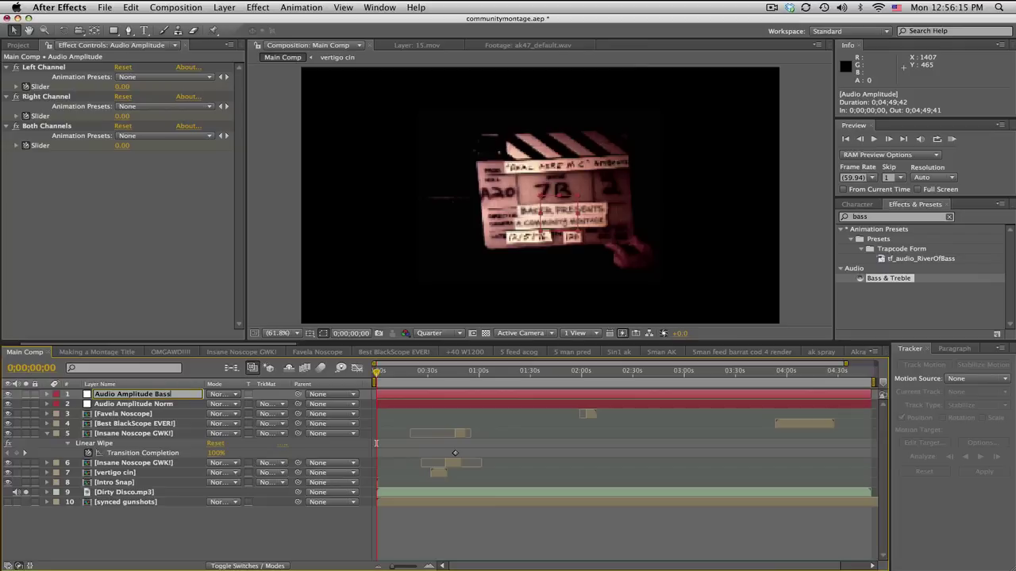
click(151, 530)
click(133, 492)
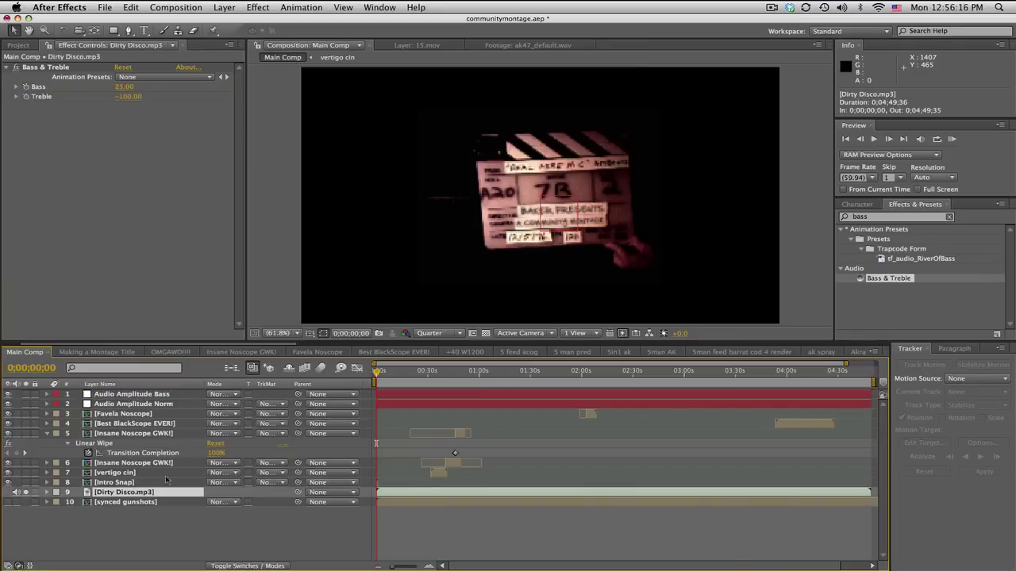
click(127, 88)
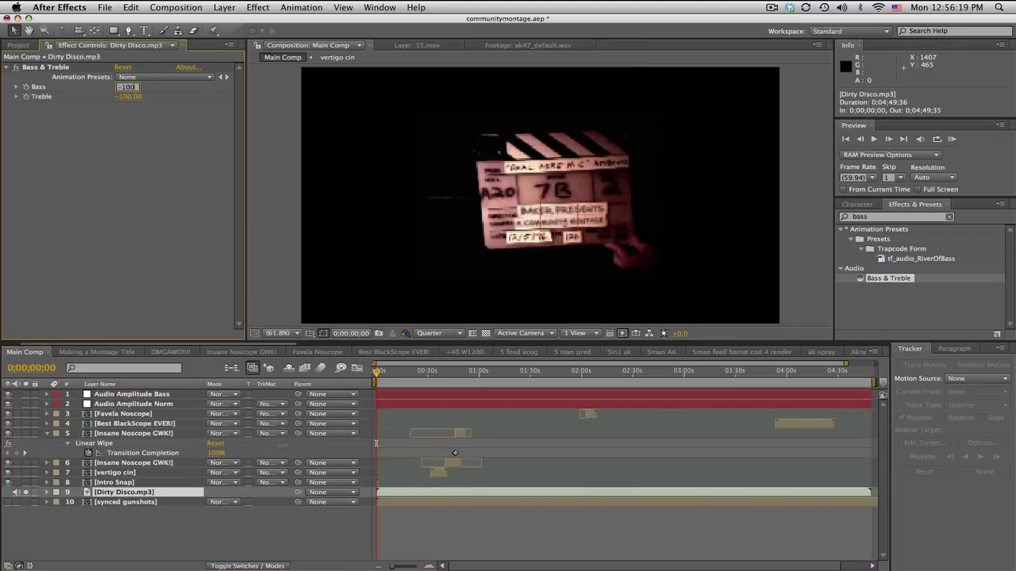
- Set Bass −100 and Treble 25, then convert Dirty Disco.mp3's audio to a third amplitude layer
key(Tab)
text(2)
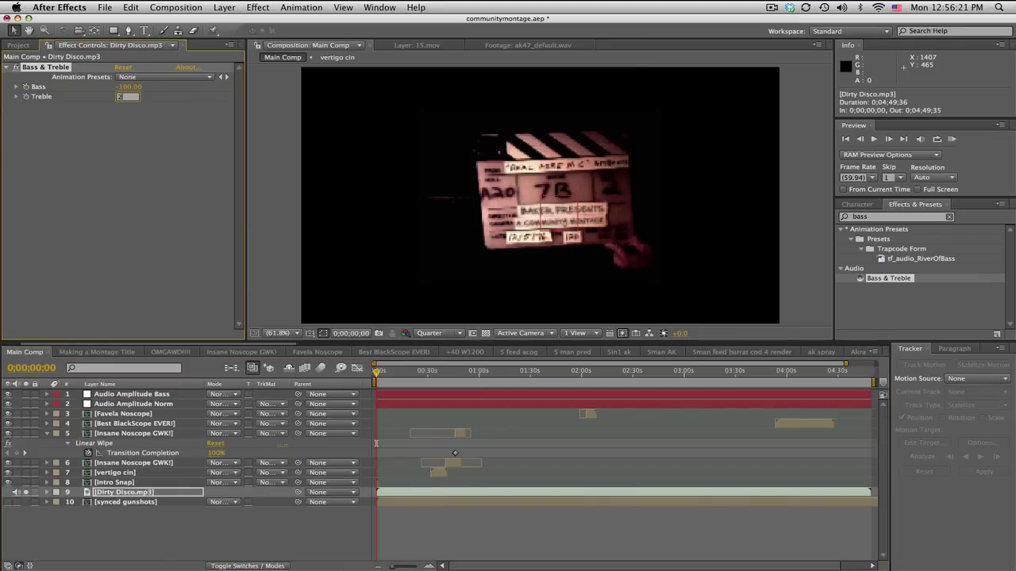
text(5)
key(Return)
click(153, 493)
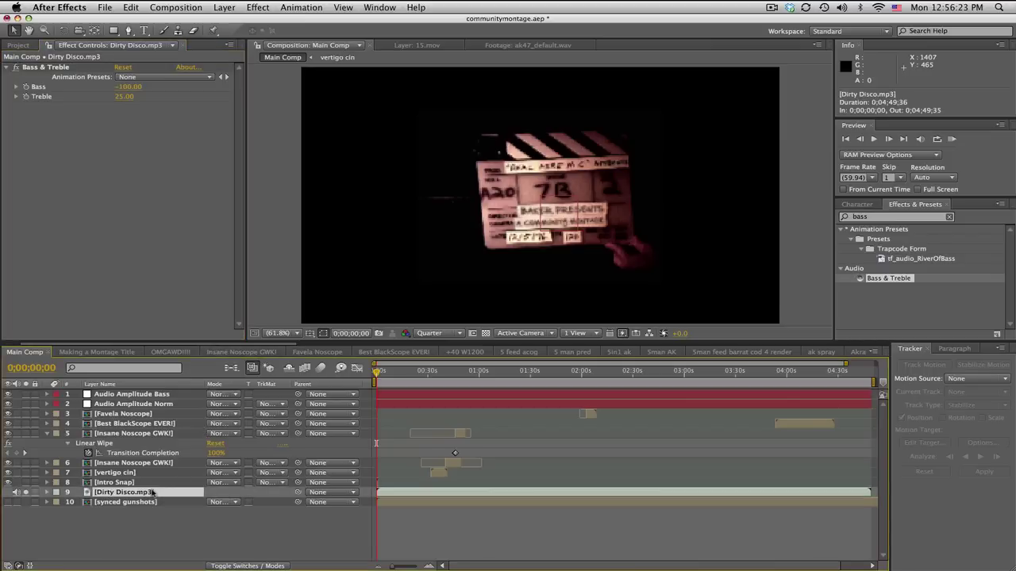
right_click(152, 493)
mouse_move(260, 370)
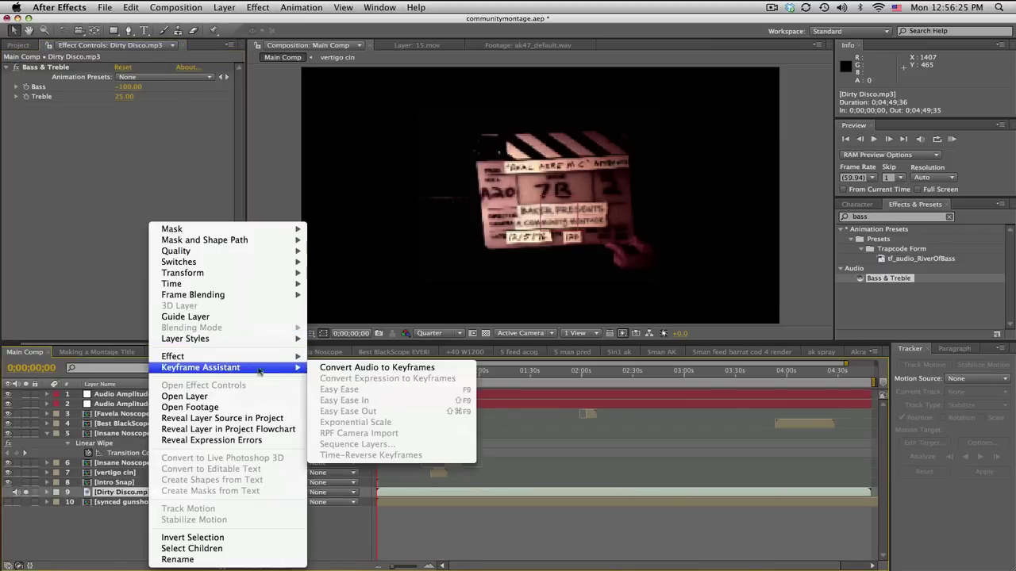
click(337, 367)
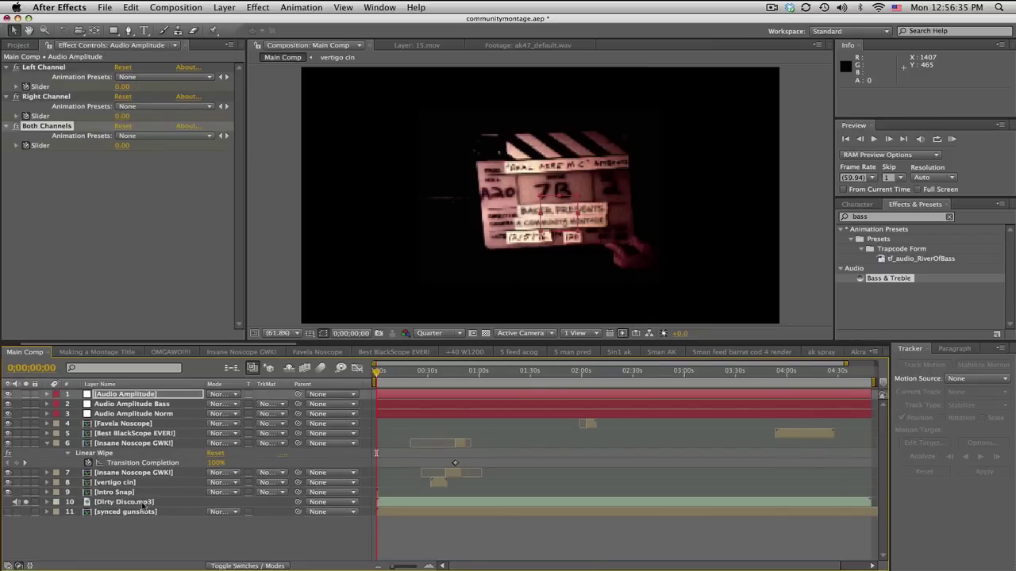
- Delete Bass & Treble from Dirty Disco.mp3 and turn audio back on for layers 4–8
click(143, 503)
key(super+alt+shift+e)
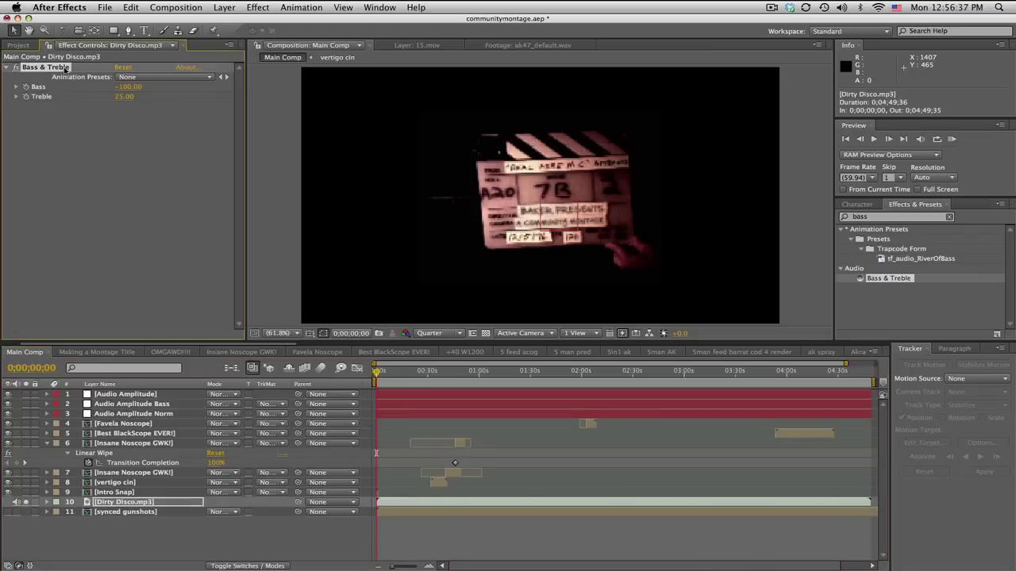
key(Delete)
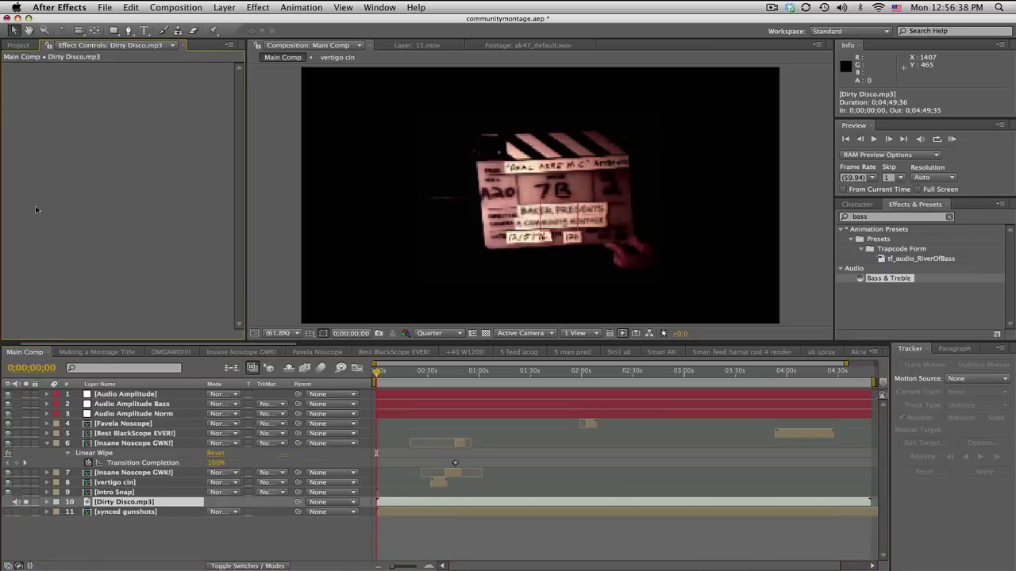
click(24, 506)
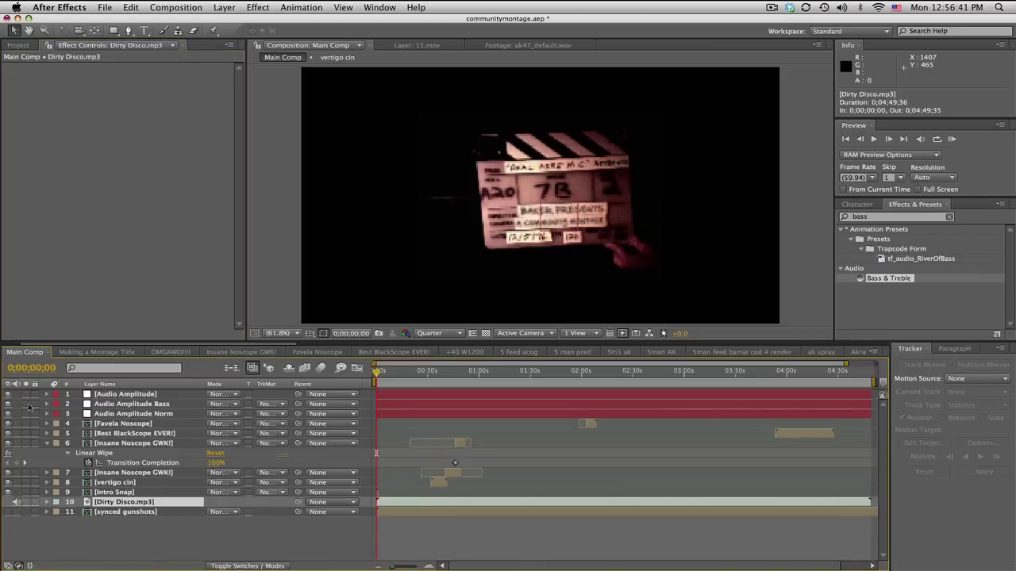
mouse_move(26, 429)
mouse_down()
mouse_move(27, 482)
mouse_move(17, 427)
mouse_up()
click(103, 534)
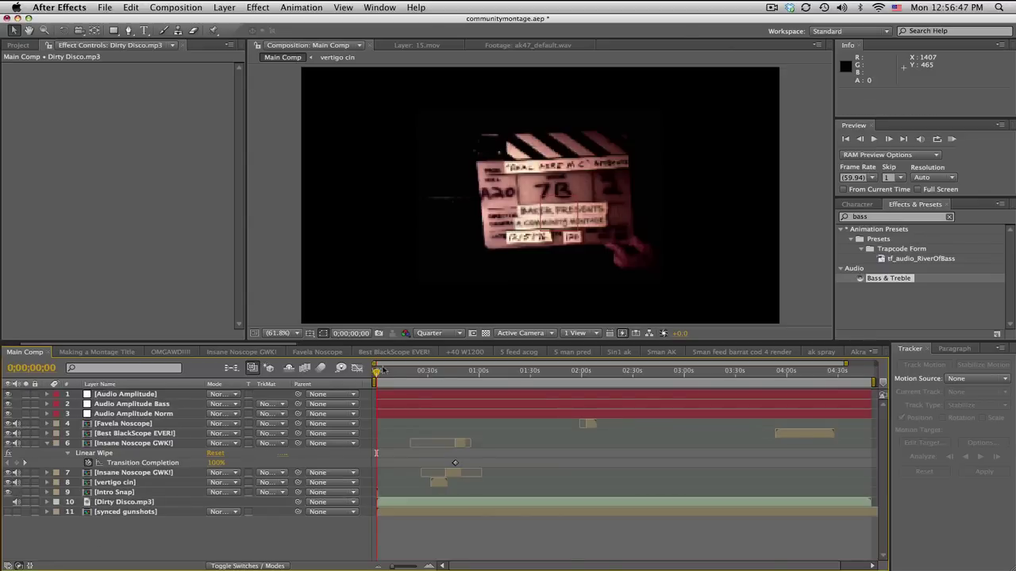
- Delete Left and Right Channel from Audio Amplitude Norm and graph its Both Channels slider
click(159, 417)
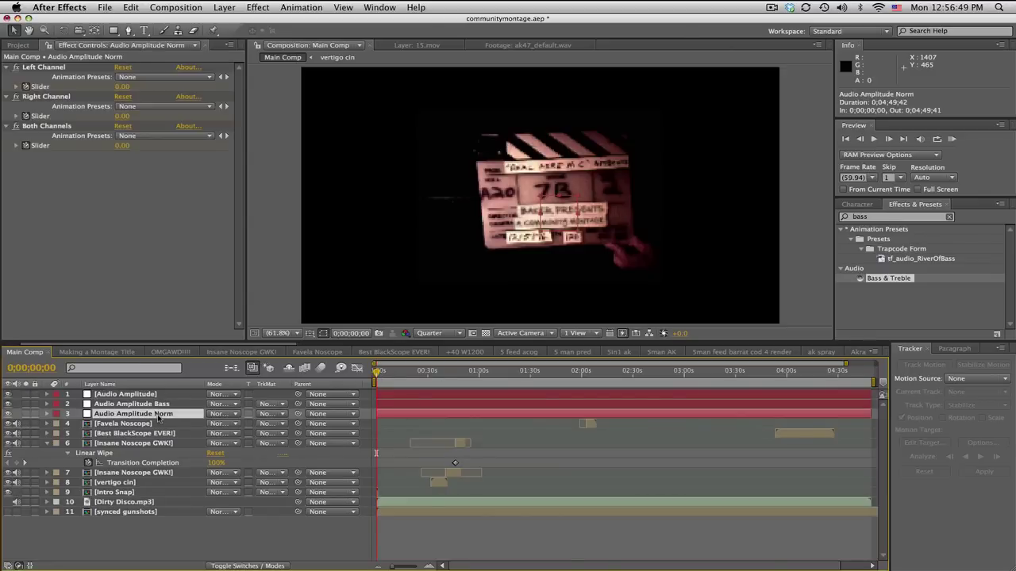
key(e)
click(141, 425)
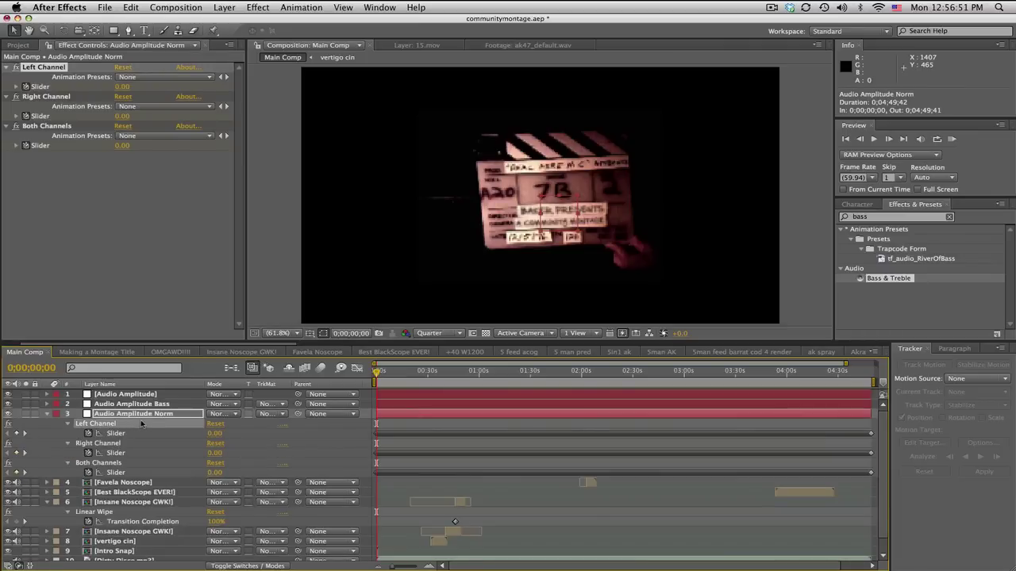
key(Delete)
click(102, 424)
key(Delete)
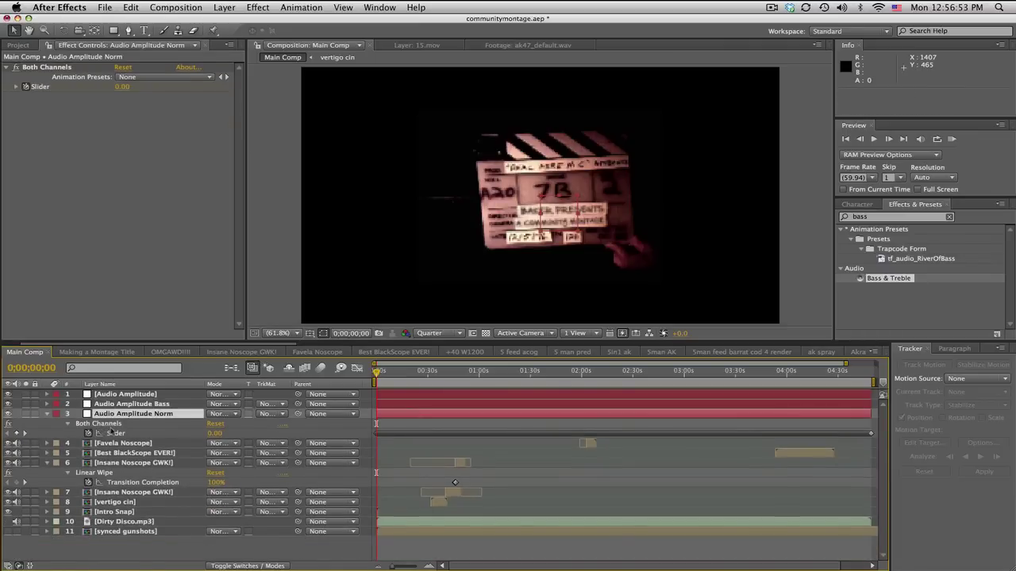
click(115, 434)
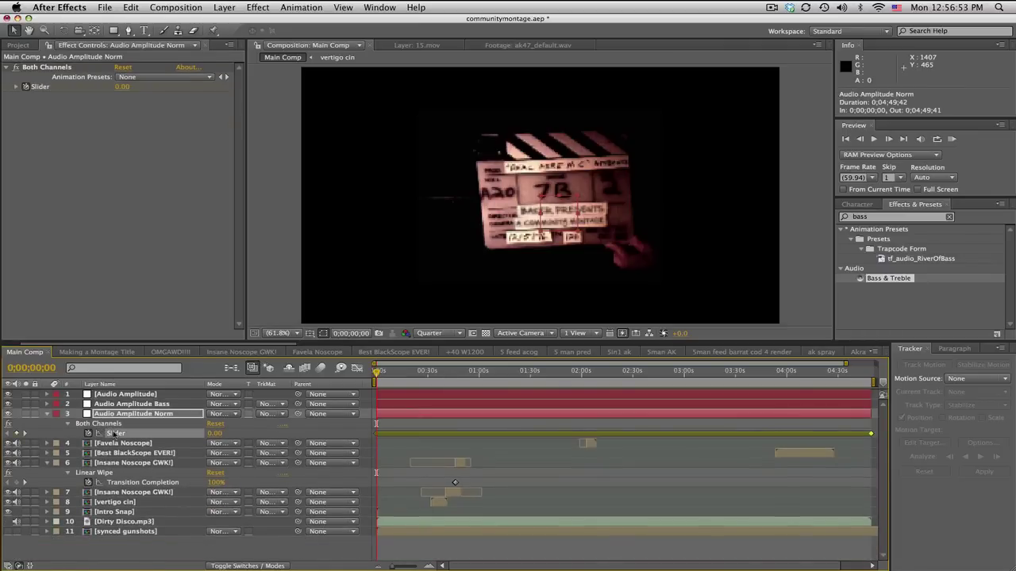
click(357, 369)
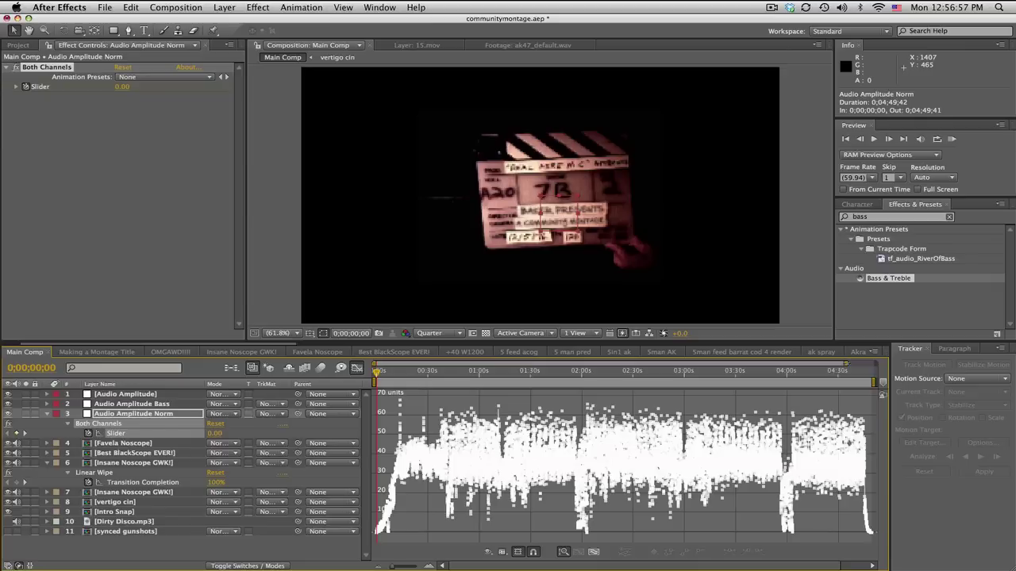
drag(846, 363, 617, 363)
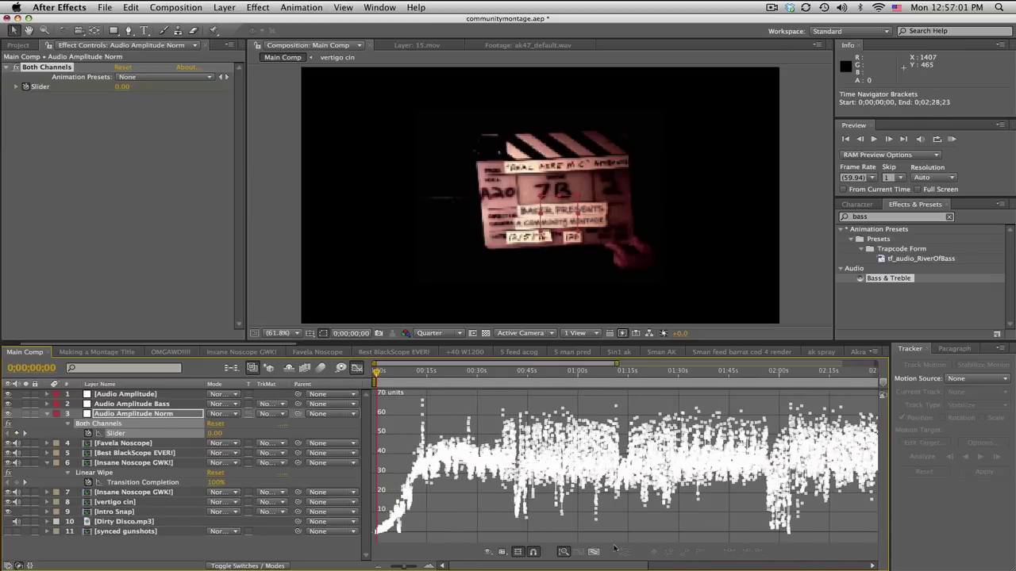
drag(593, 566, 781, 564)
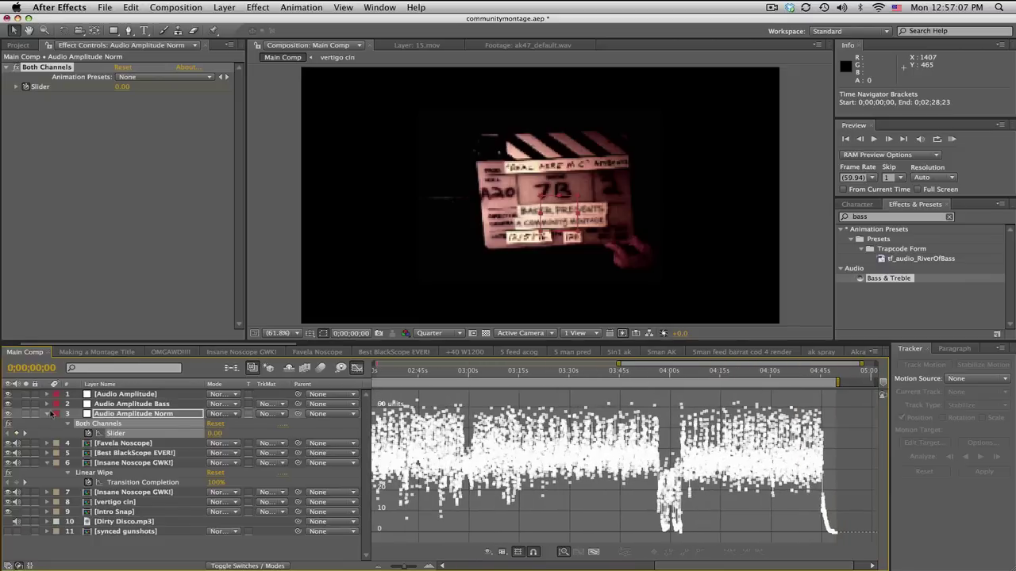
- Delete Left and Right Channel from Audio Amplitude Bass and graph its Both Channels slider
click(119, 405)
key(e)
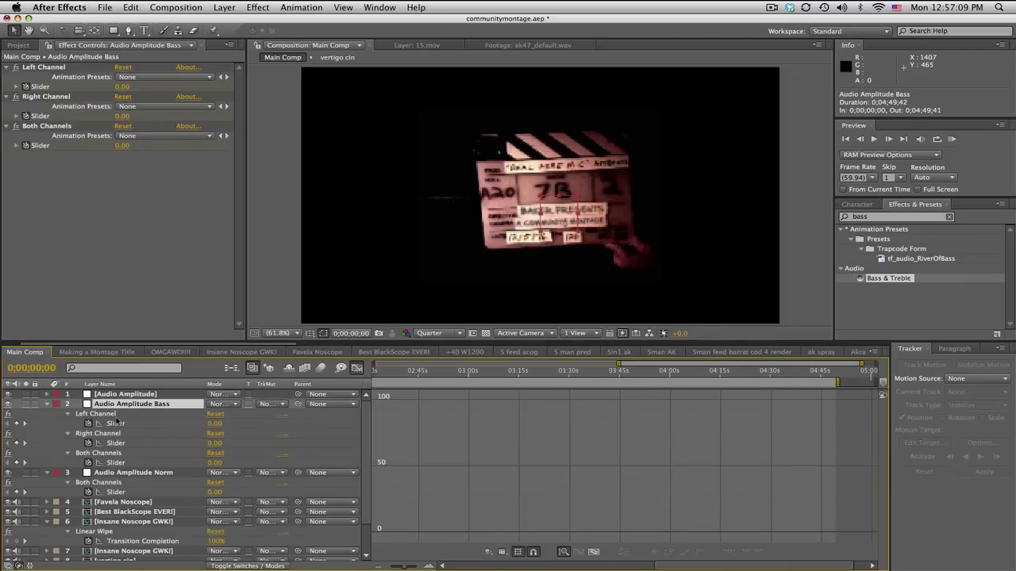
key(Delete)
click(109, 414)
key(Delete)
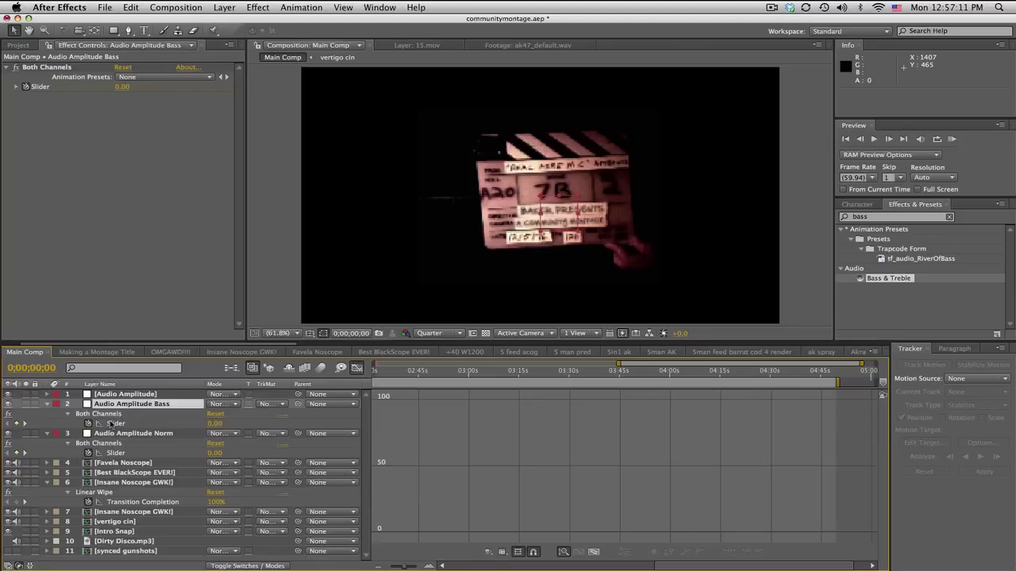
click(116, 423)
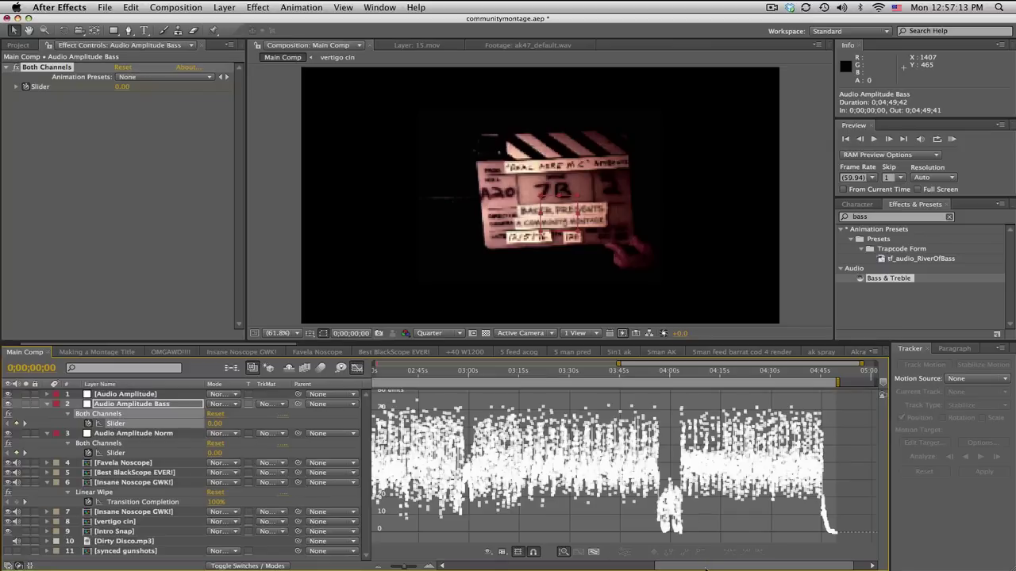
drag(704, 568, 616, 568)
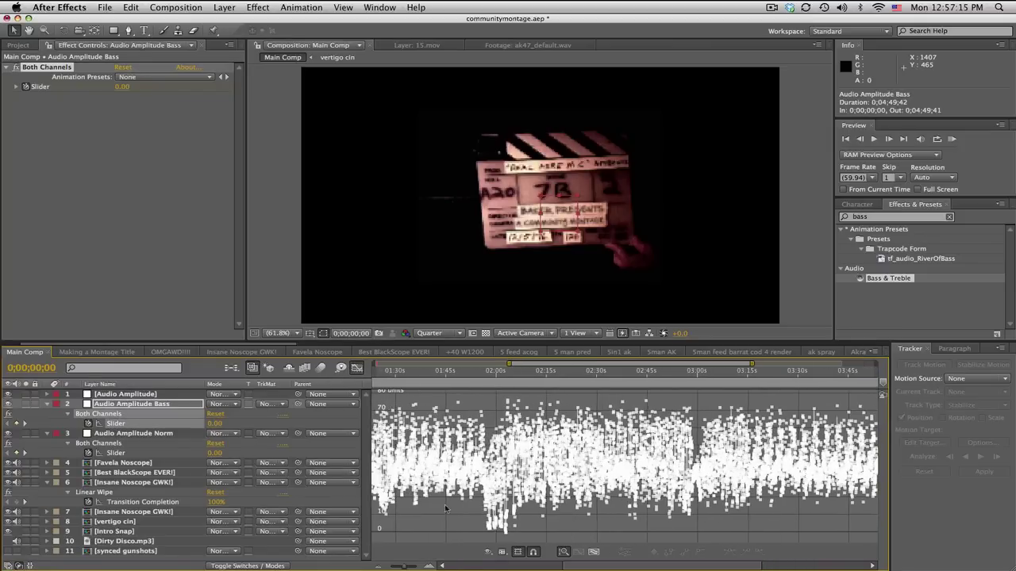
drag(752, 364, 611, 366)
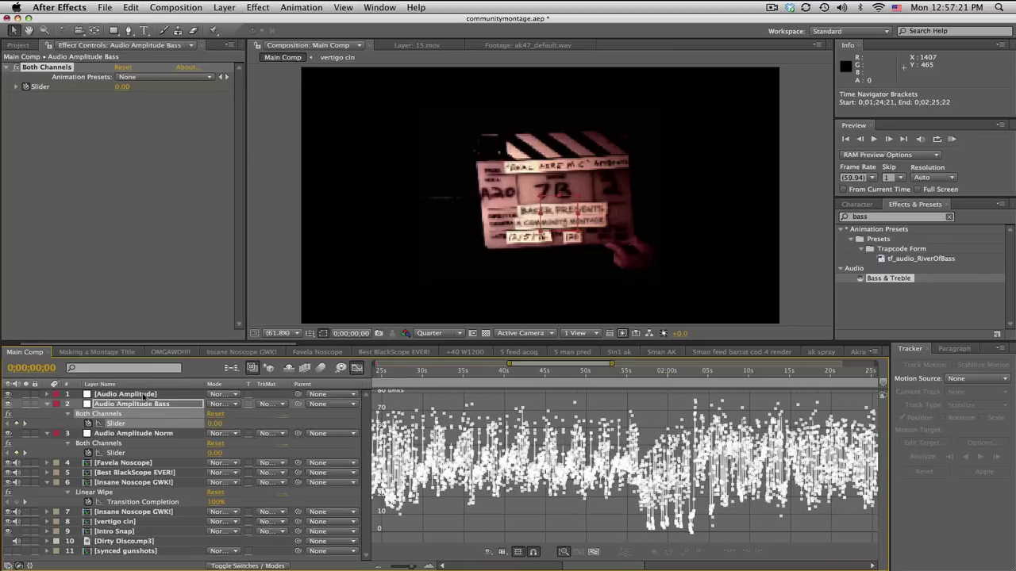
- Delete Left and Right Channel from the Audio Amplitude layer, keeping only Both Channels
click(143, 395)
key(e)
click(104, 405)
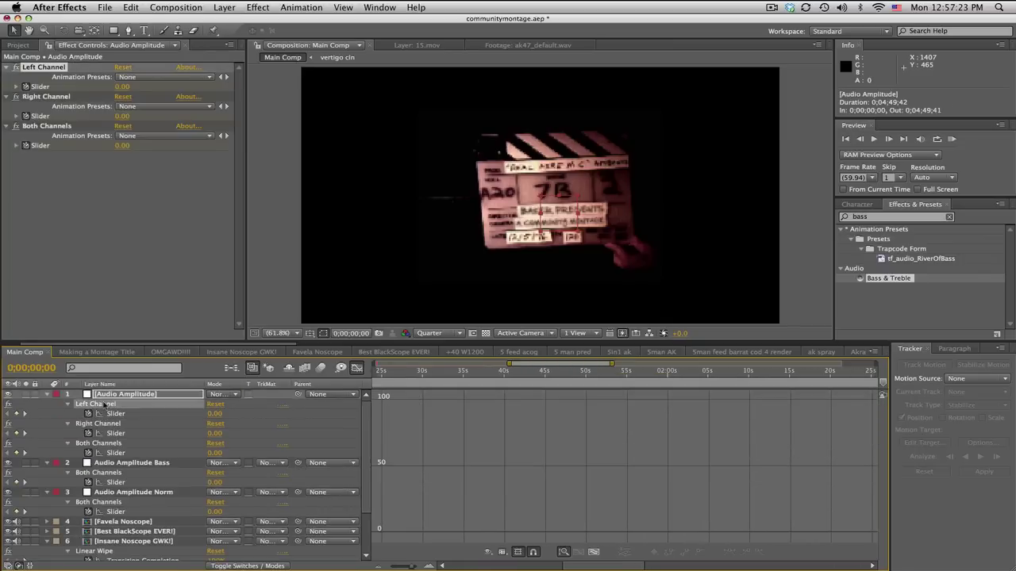
key(Delete)
click(104, 405)
key(Delete)
click(111, 414)
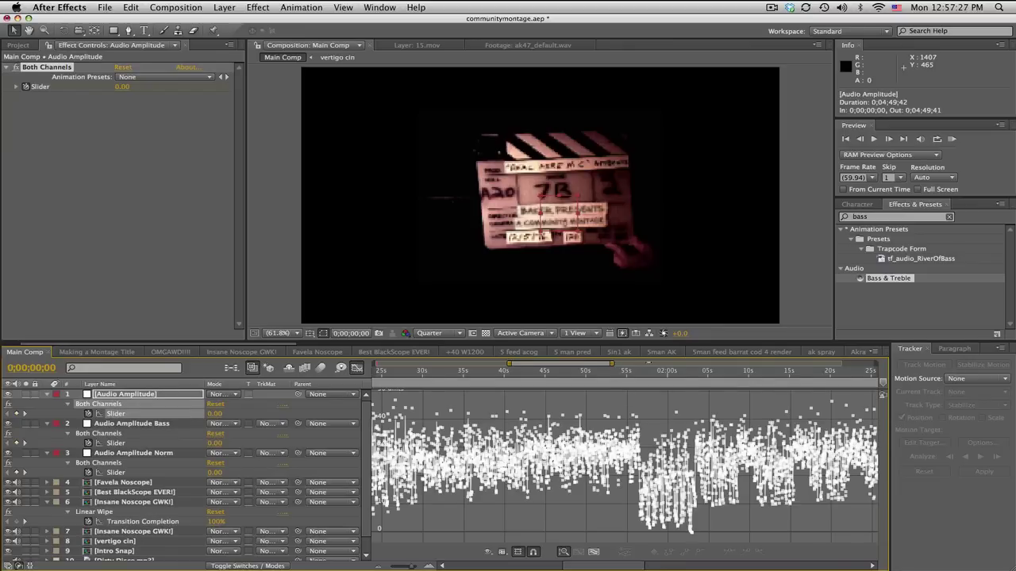
- Zoom the graph across the full audio and compare the Bass and Audio Amplitude curves
drag(611, 364, 732, 366)
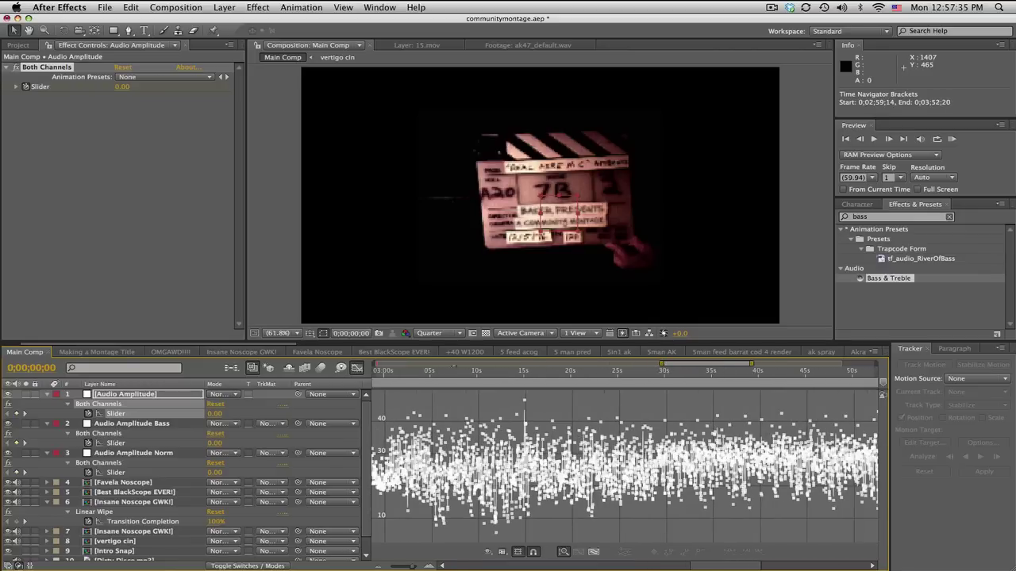
drag(453, 366, 439, 371)
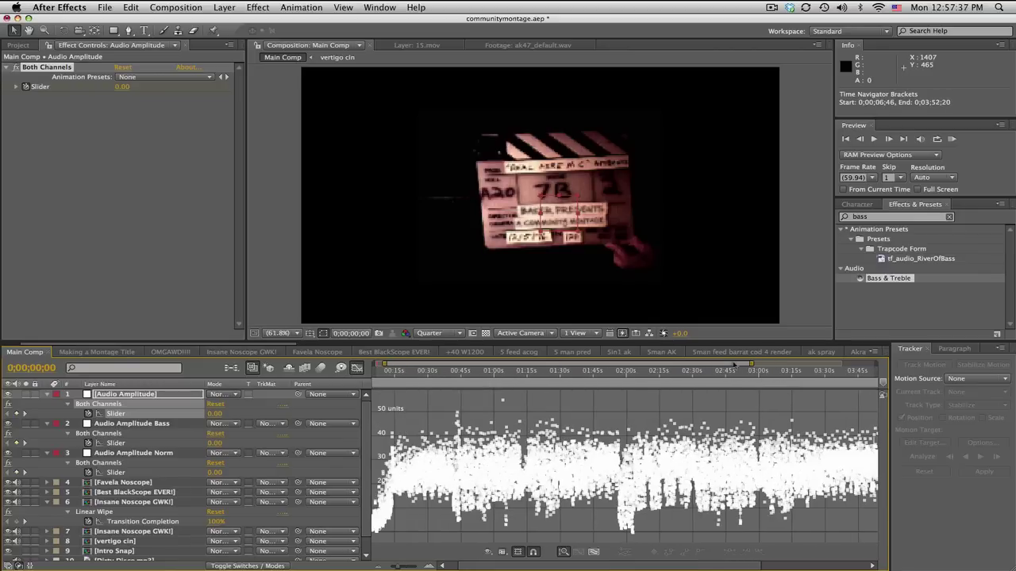
drag(752, 365, 855, 365)
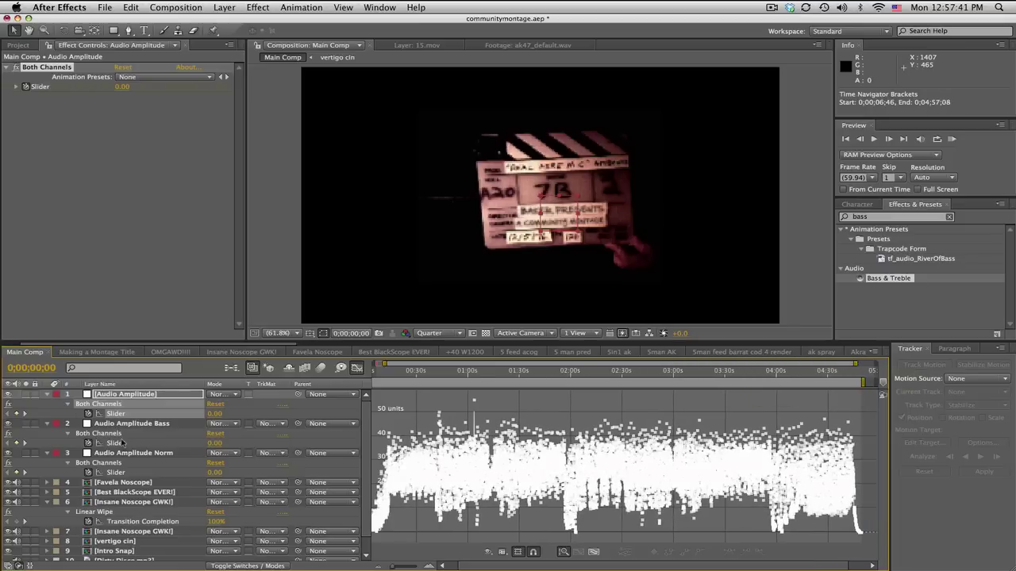
click(119, 443)
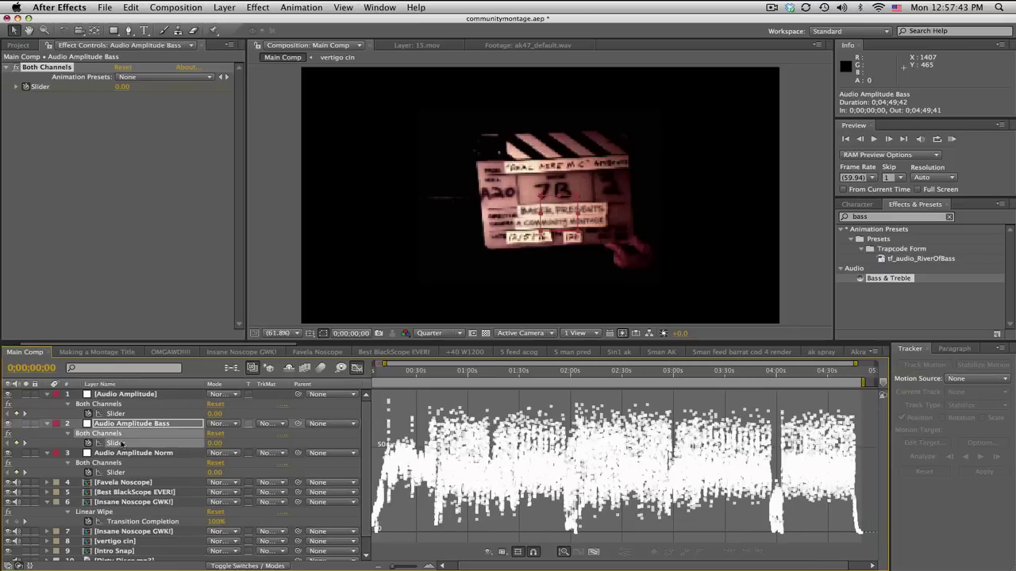
click(125, 395)
- Delete the Audio Amplitude and Audio Amplitude Norm layers, keeping Audio Amplitude Bass
key(Delete)
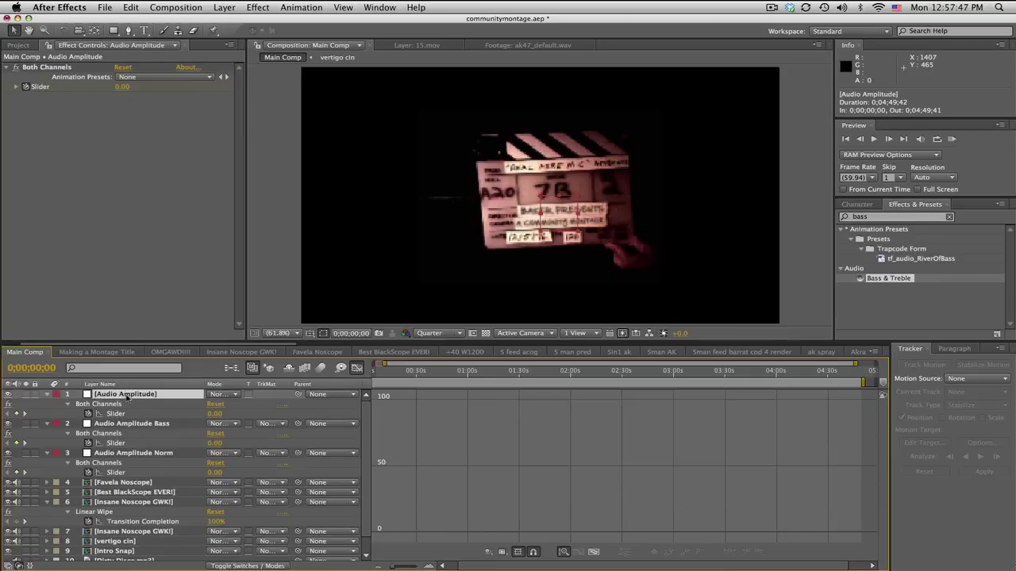
click(125, 429)
key(Delete)
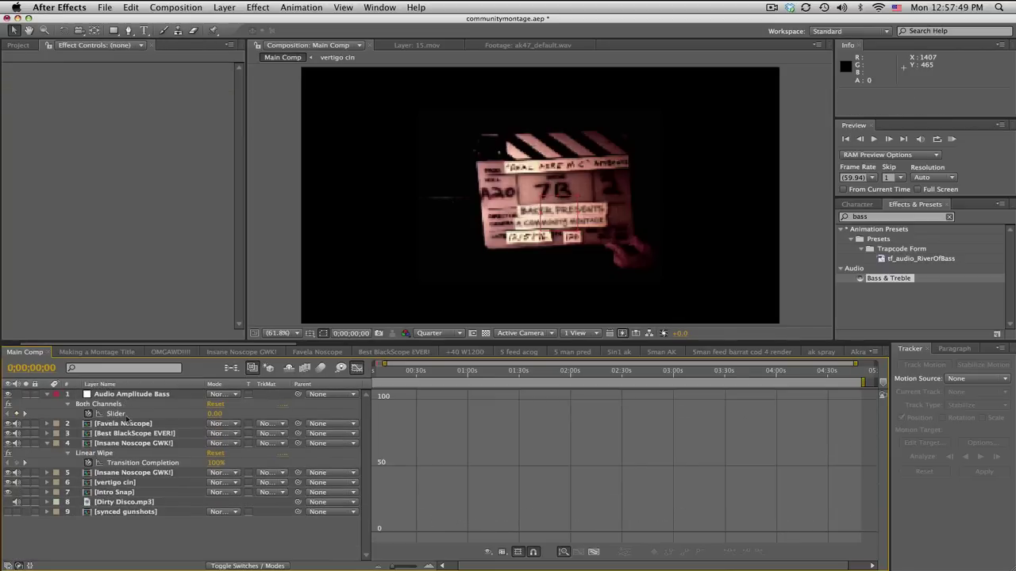
click(123, 414)
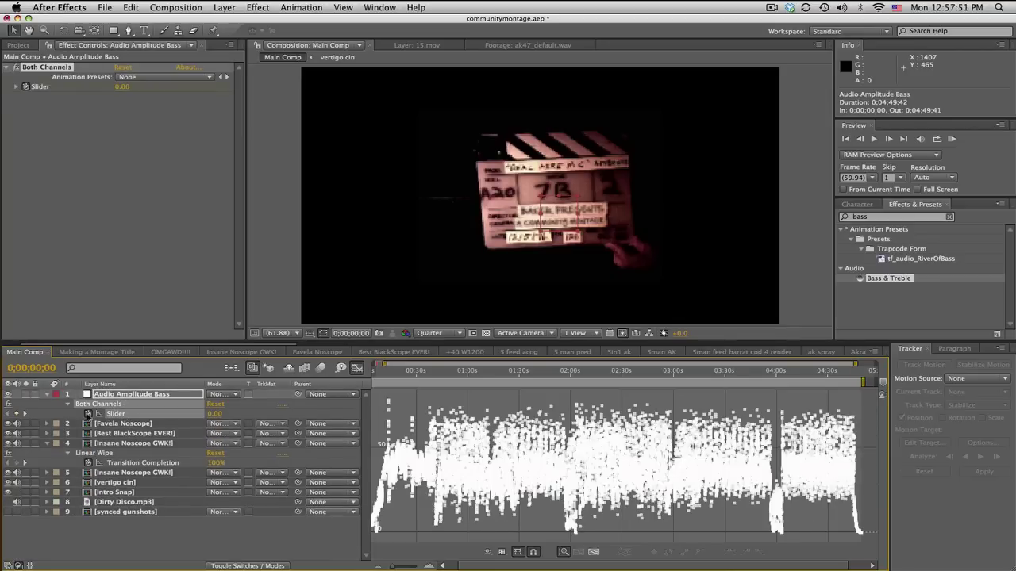
- Give the Bass Slider the expression linear(value,25,55,0,100)
alt+click(89, 414)
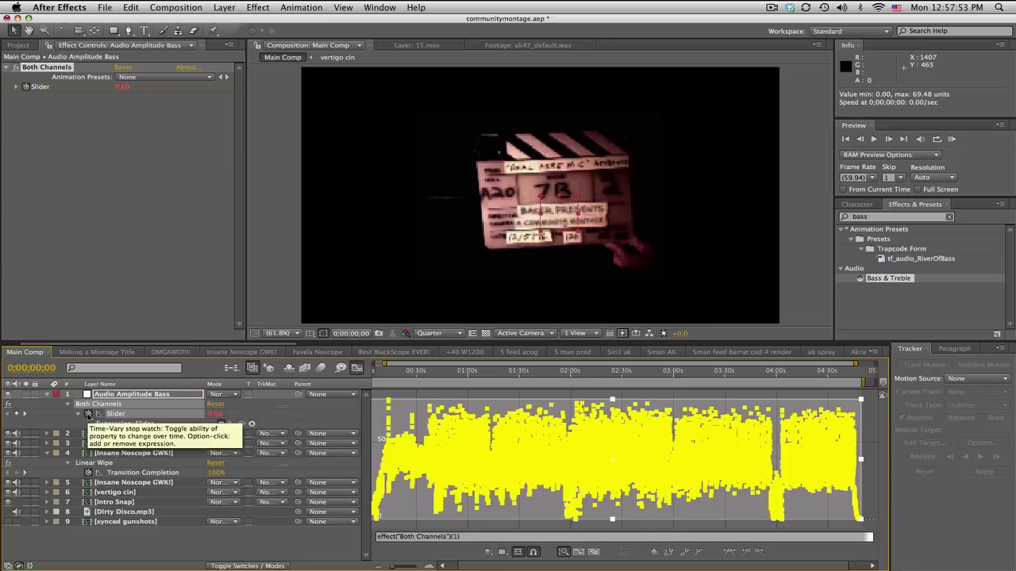
click(488, 540)
text(linear)
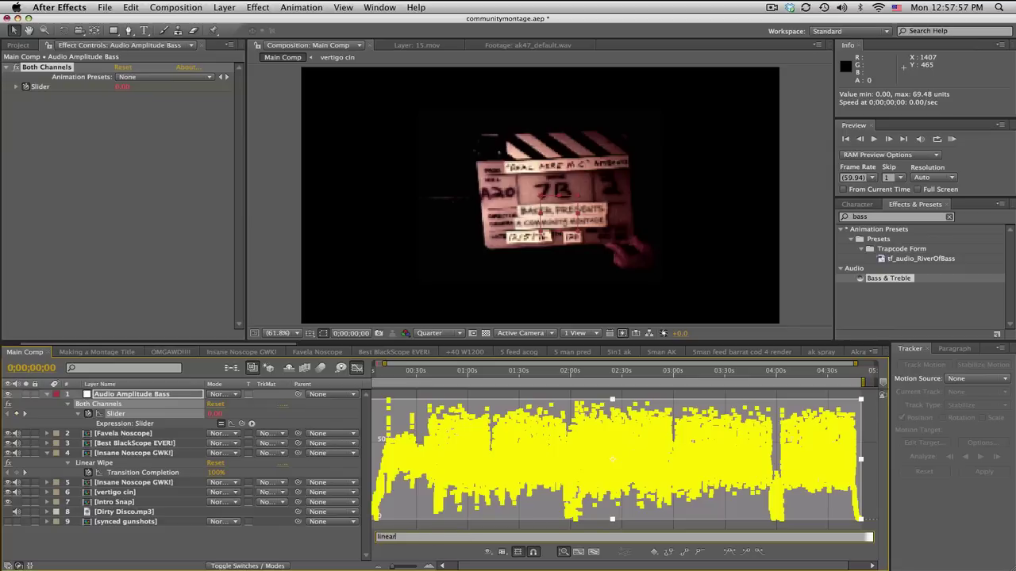
text((value,)
key(Return)
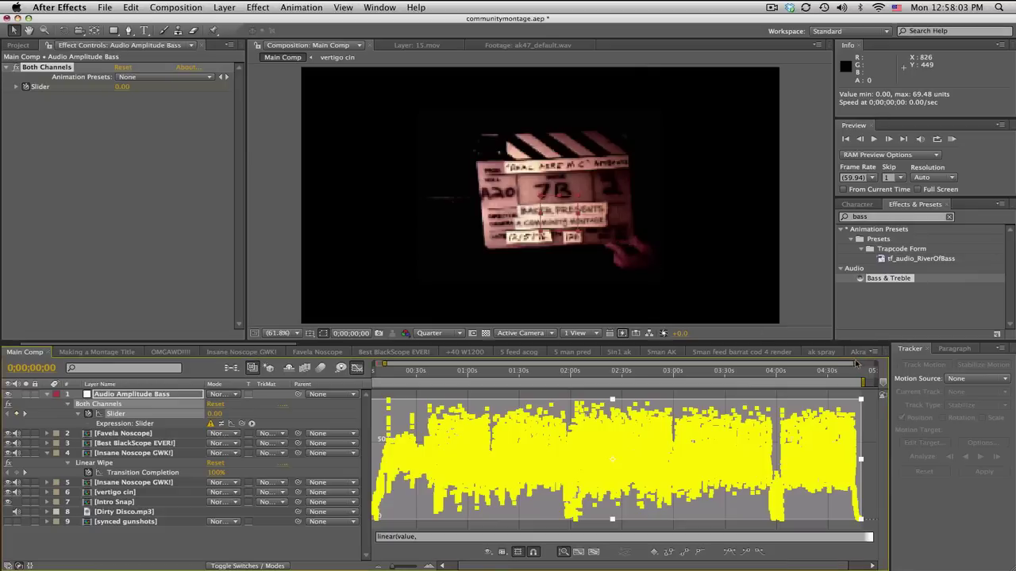
drag(855, 364, 676, 364)
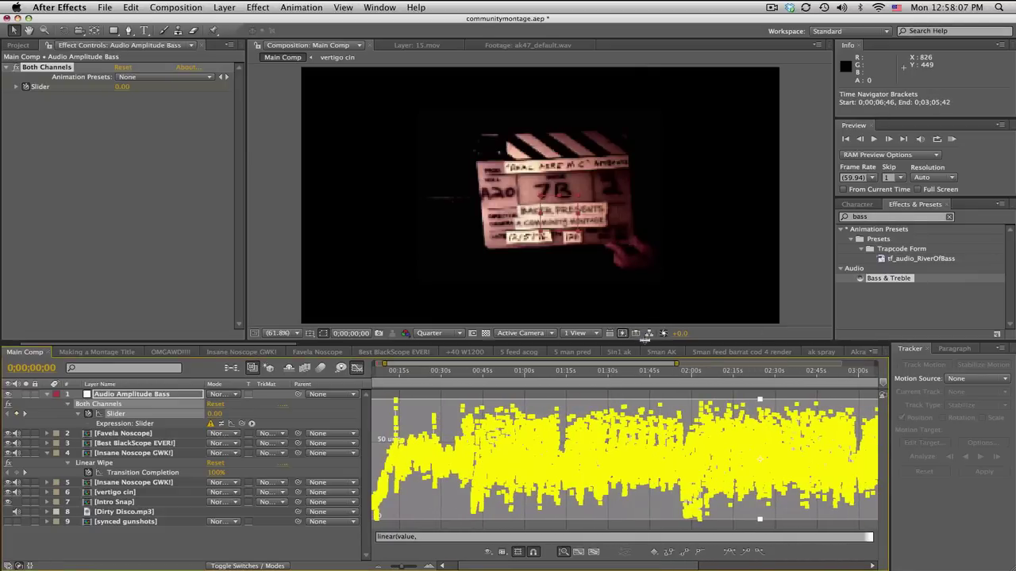
drag(641, 296, 641, 273)
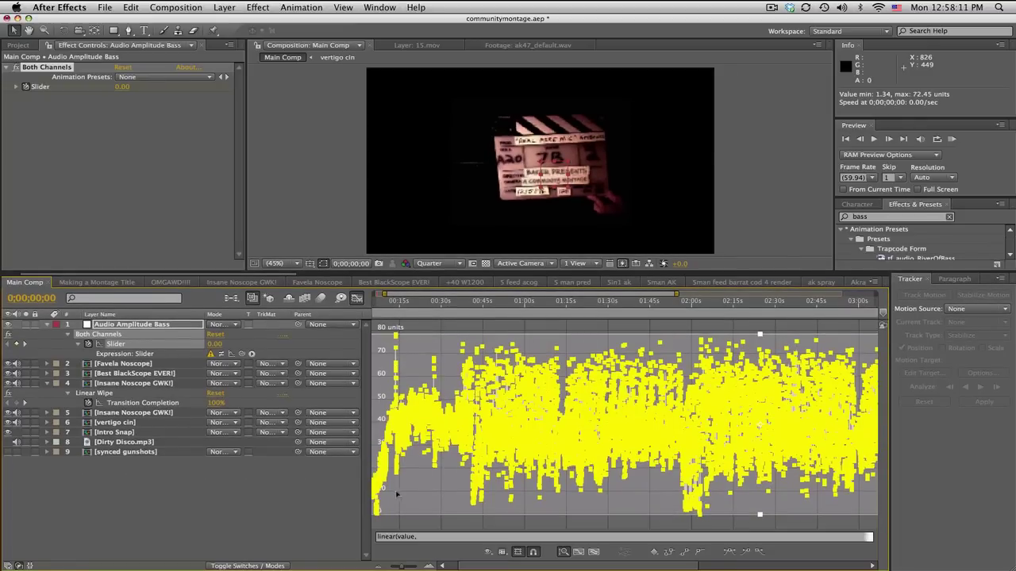
click(427, 538)
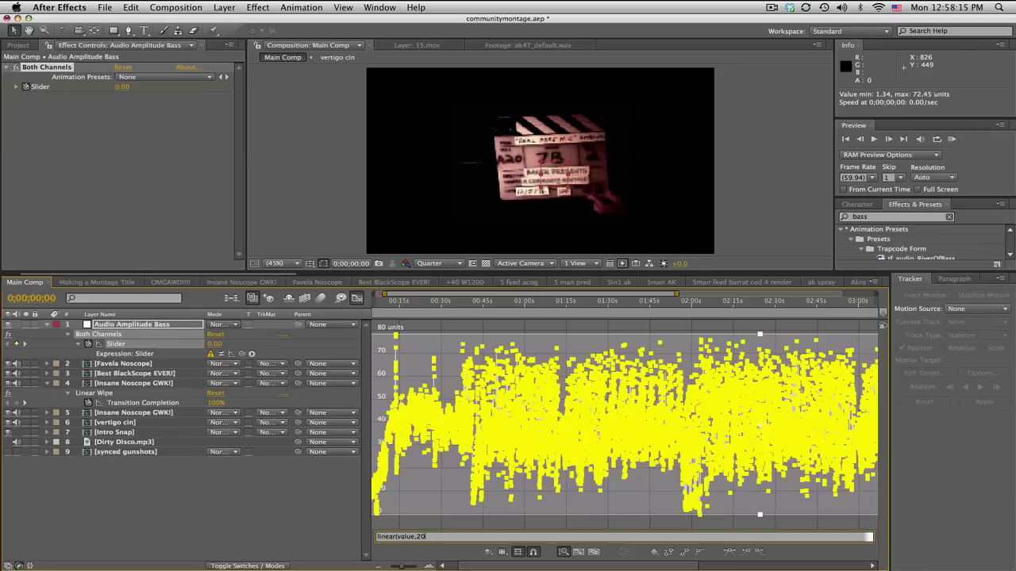
text(5,55,0,100)
click(419, 530)
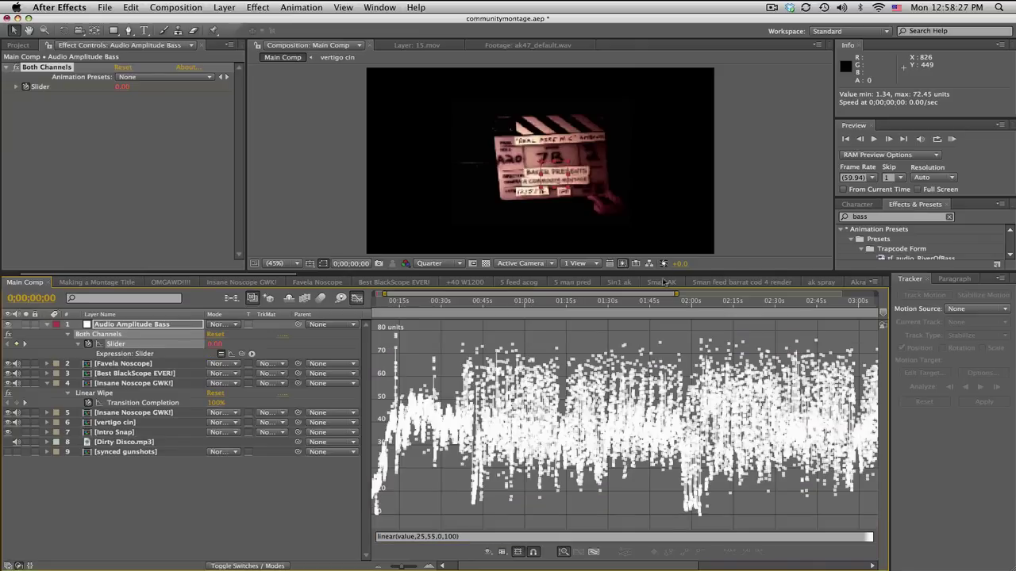
- Add a new adjustment layer with Levels, lowering Input White to 222 to brighten the image
key(shift+F3)
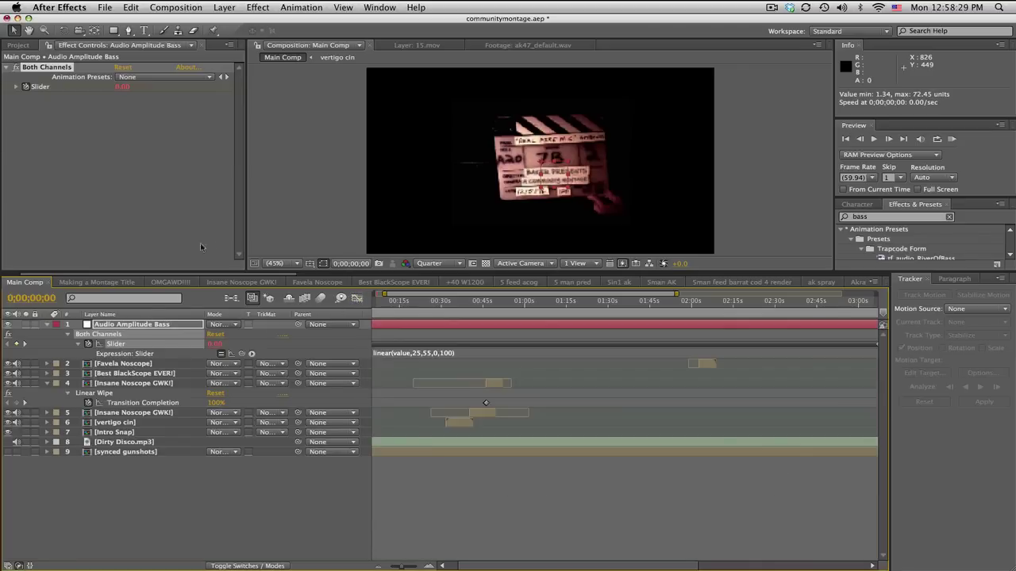
click(227, 7)
mouse_move(230, 22)
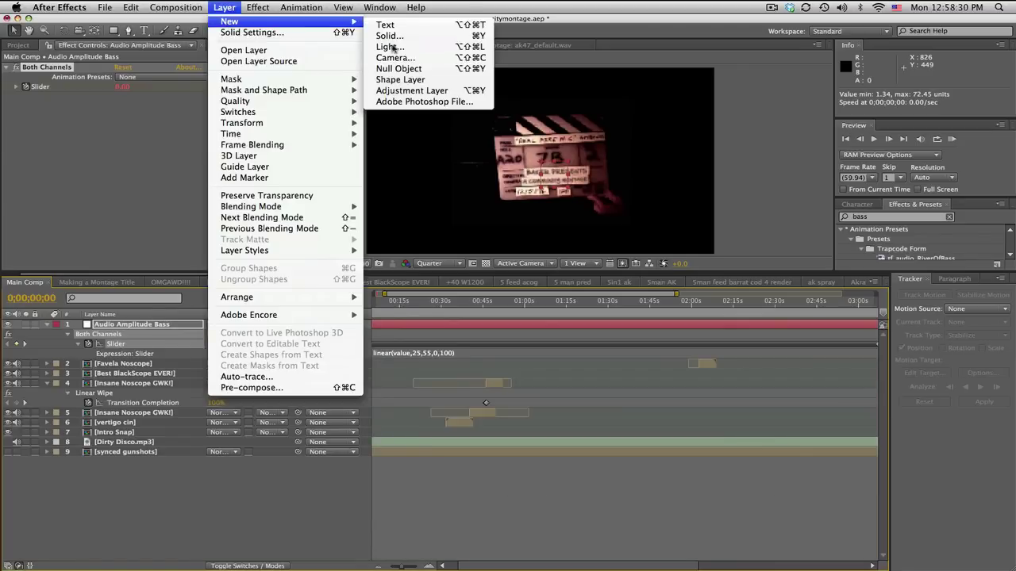
click(401, 90)
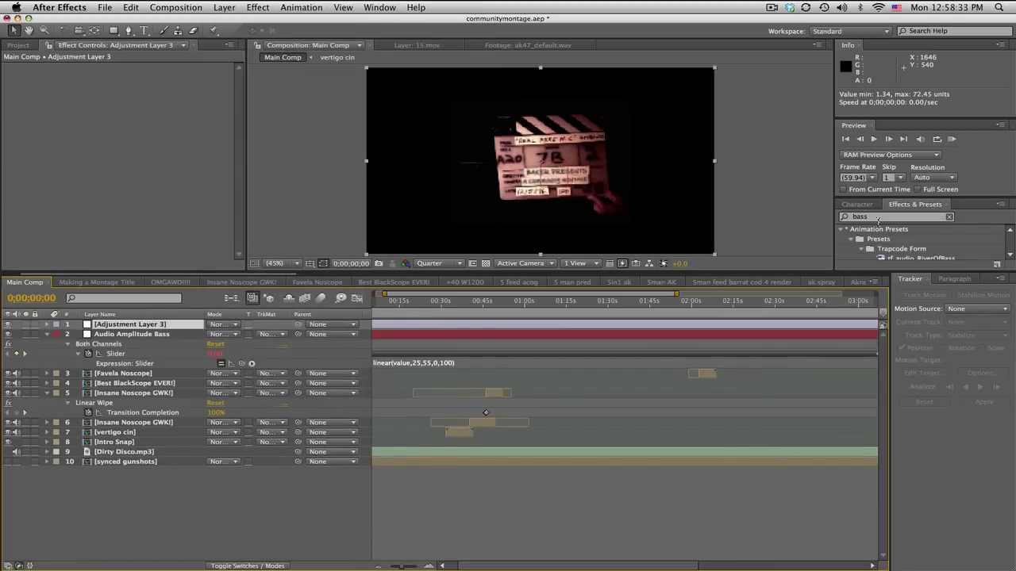
click(877, 219)
text(level)
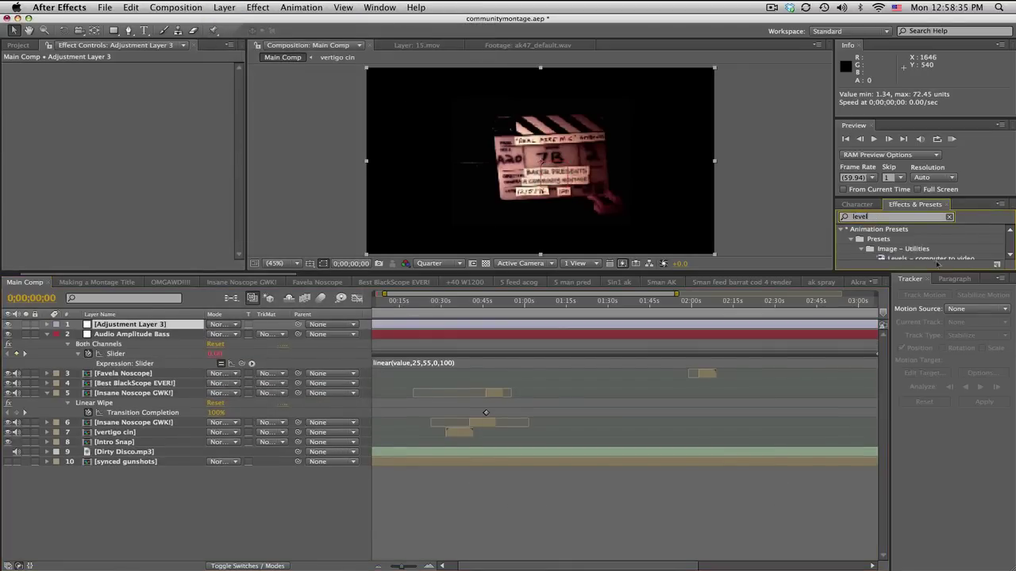
drag(941, 272, 105, 395)
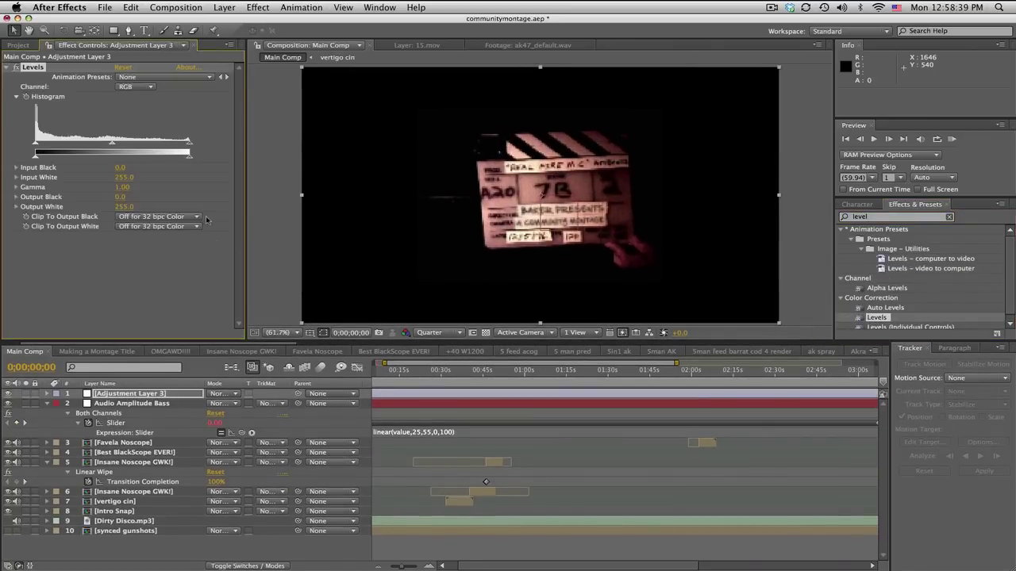
drag(189, 143, 169, 145)
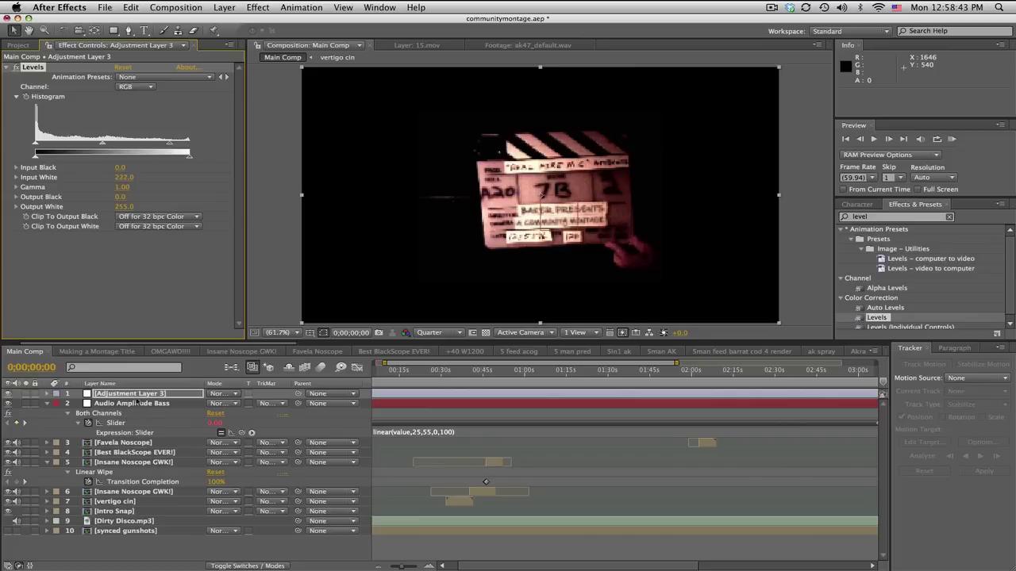
- Drive Adjustment Layer 3's Opacity by an expression linked to the Audio Amplitude Bass Slider
click(136, 394)
key(t)
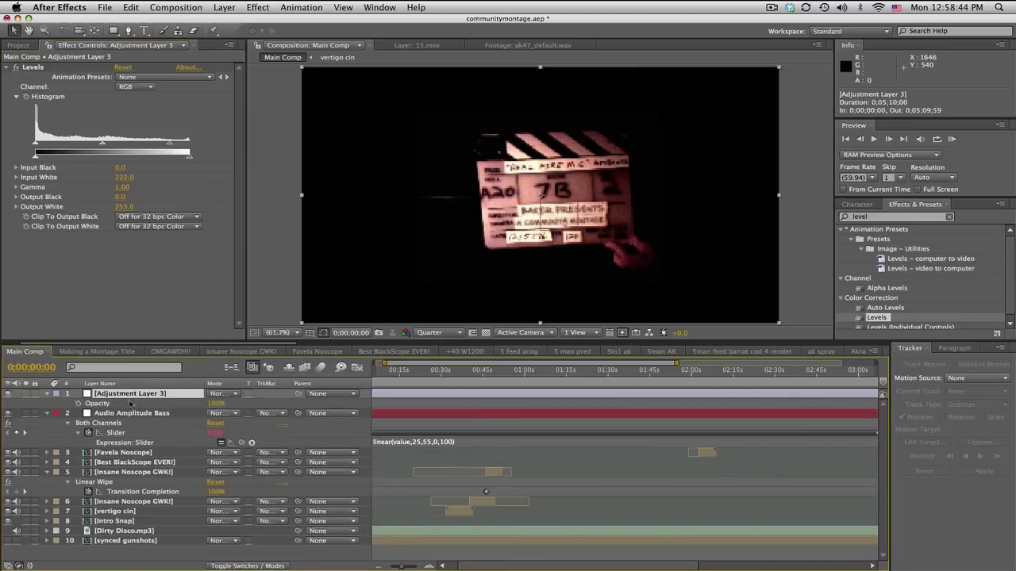
alt+click(78, 404)
drag(241, 412, 161, 445)
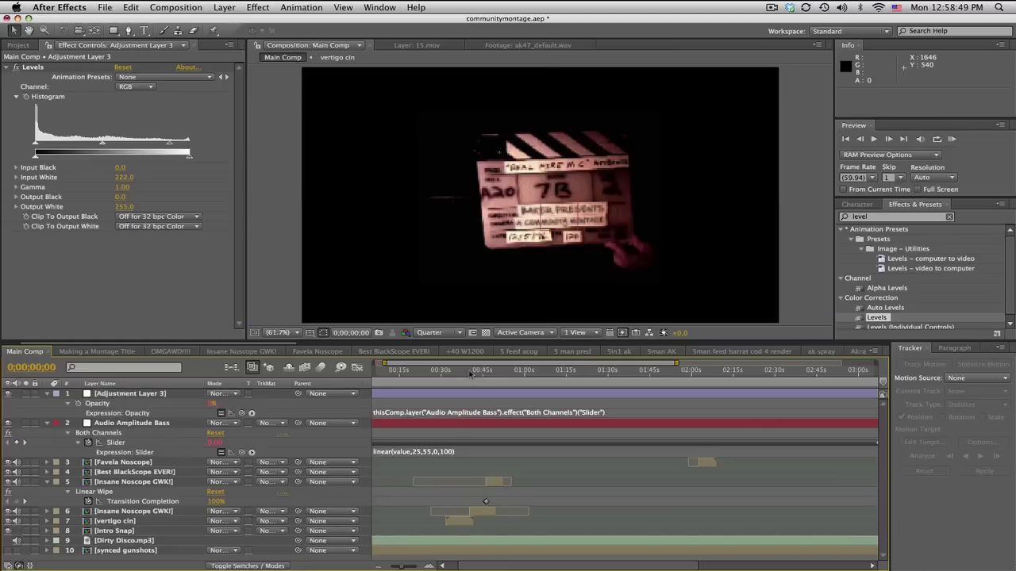
drag(471, 371, 487, 371)
click(49, 393)
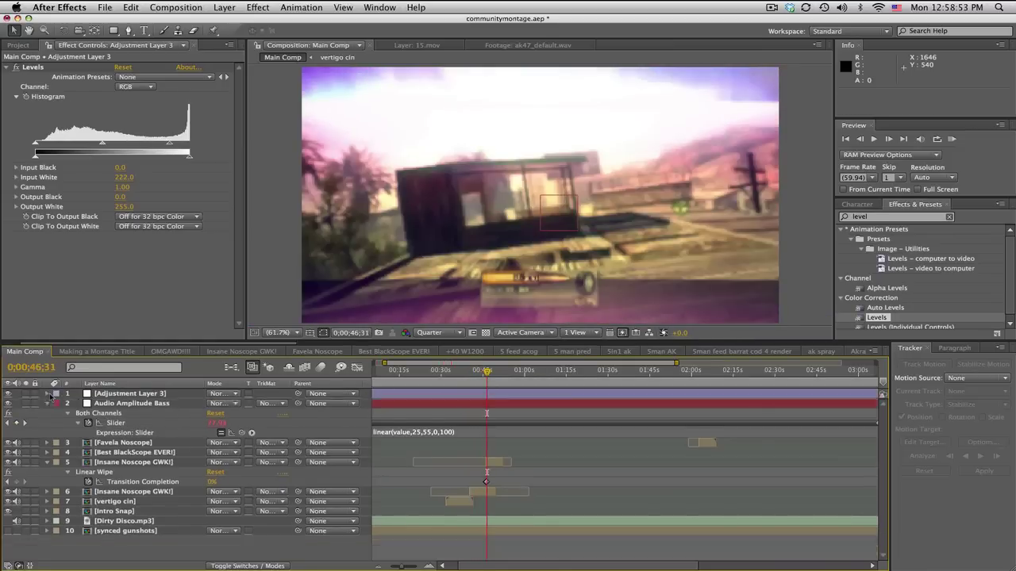
- Set the work area from 0;00;32;50 to 0;00;55;38
click(476, 371)
click(448, 370)
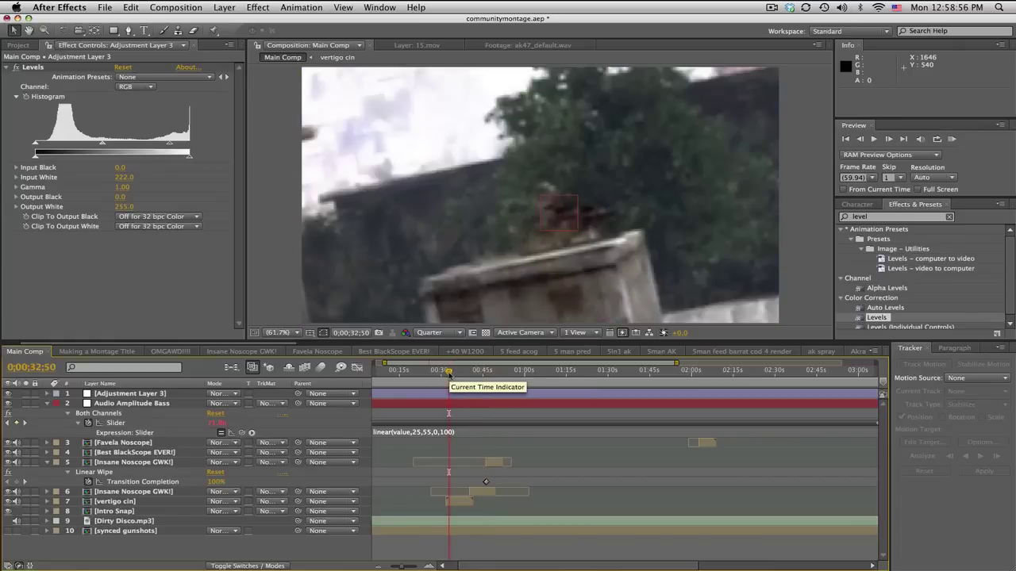
click(512, 370)
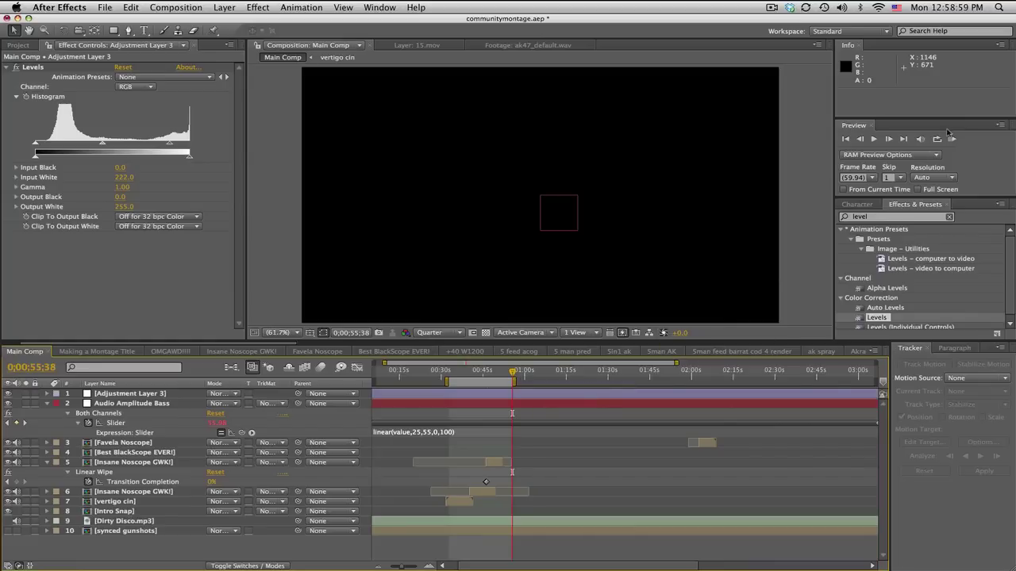
- Set preview Skip to 0 and run a RAM preview of the work area
click(892, 176)
click(893, 179)
click(951, 138)
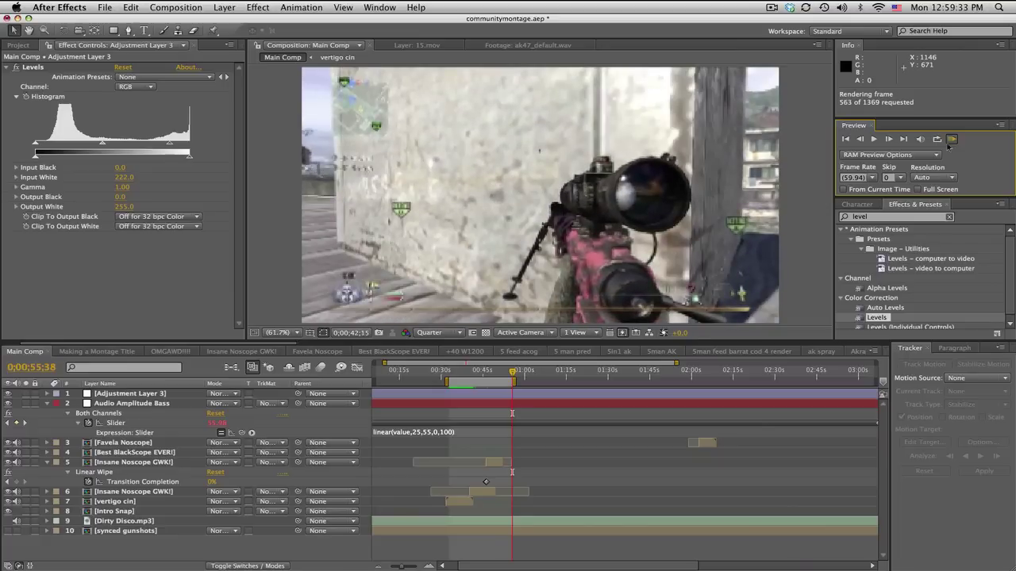
key(space)
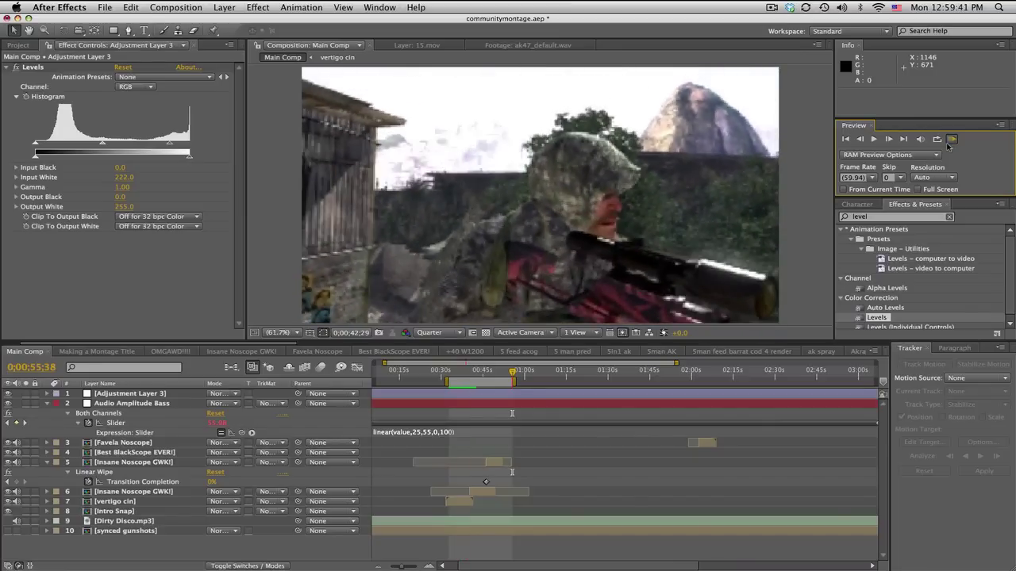
click(464, 415)
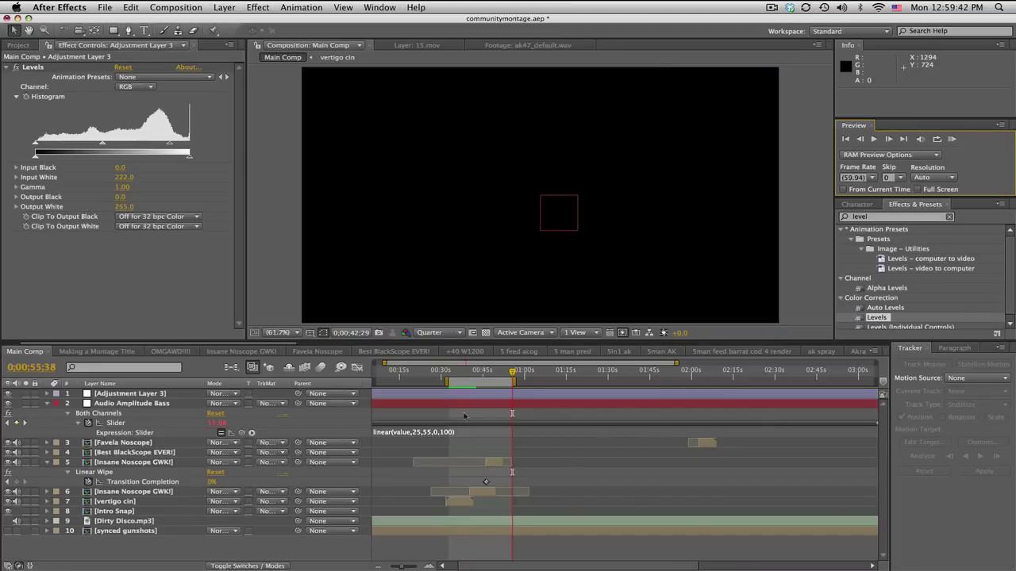
- Collapse the Bass and Insane Noscope GWK! layers and move the work area to the first 22 seconds
click(47, 404)
click(49, 434)
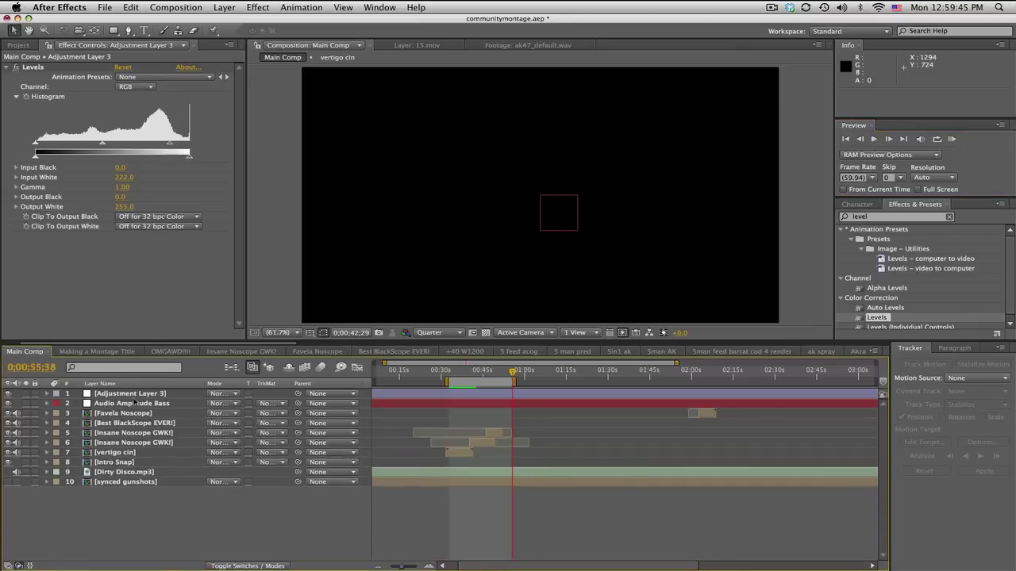
drag(423, 363, 413, 363)
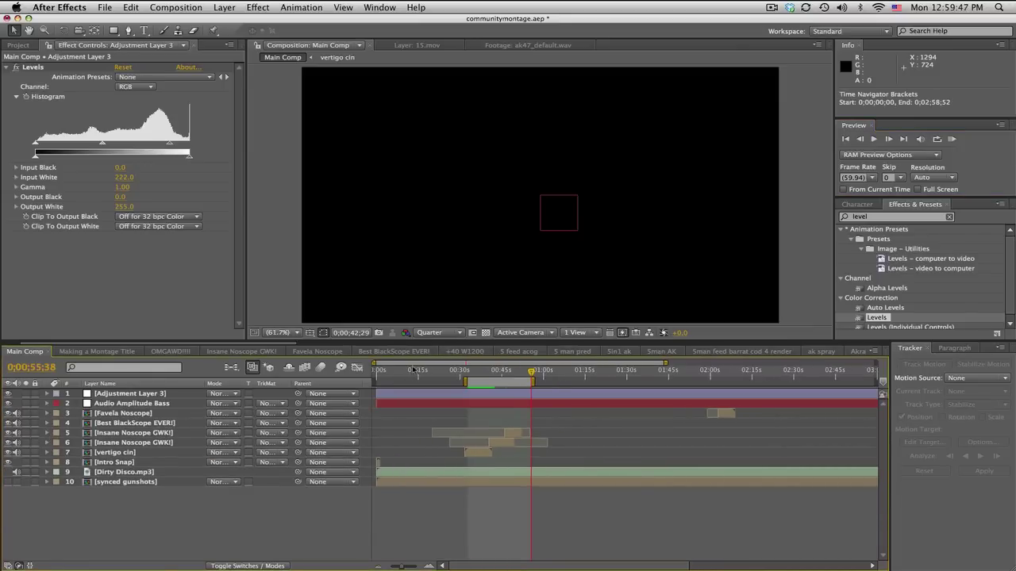
drag(512, 379, 389, 382)
key(equal)
key(equal)
key(equal)
click(438, 373)
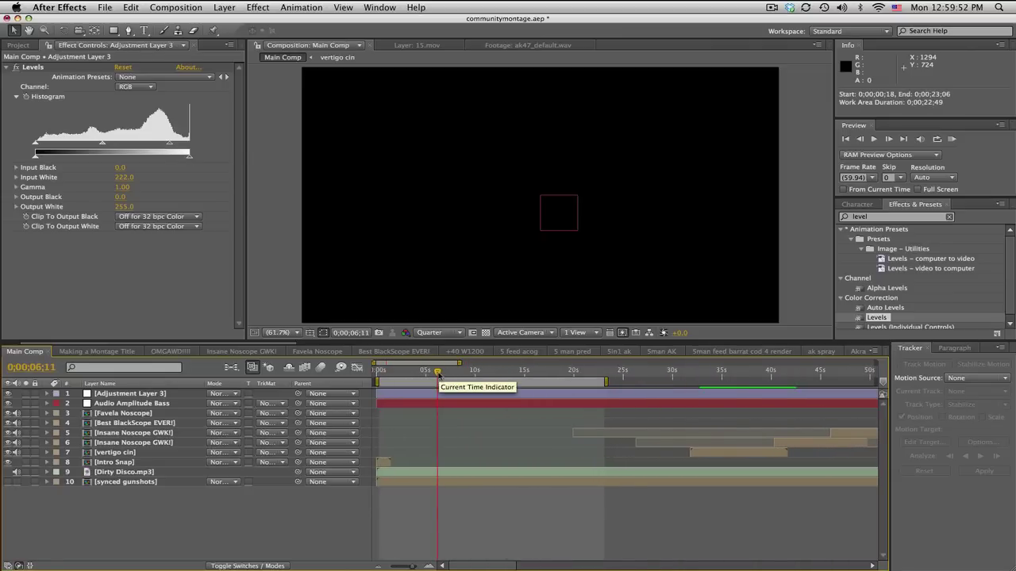
click(175, 7)
click(187, 11)
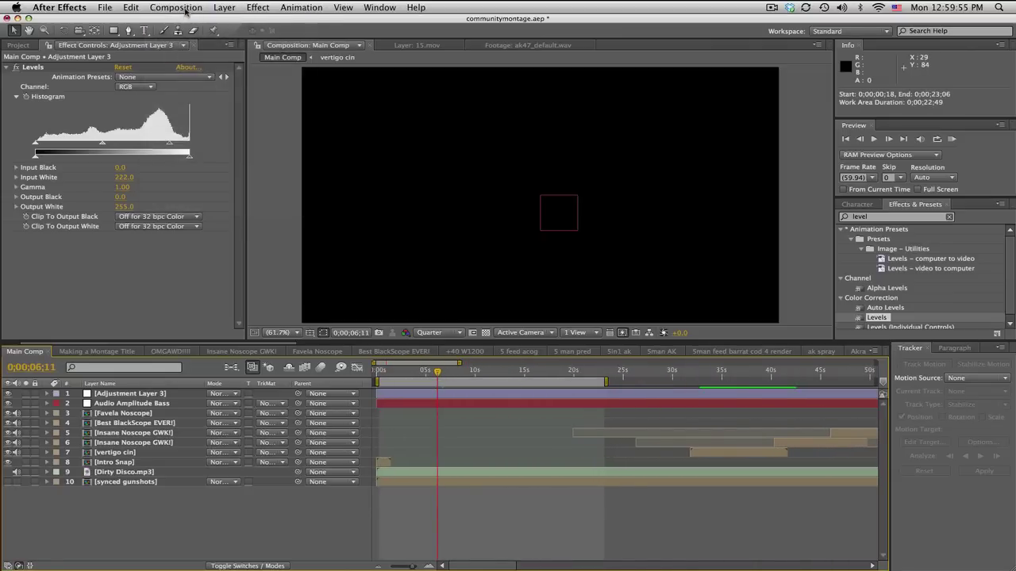
- Reveal Dirty Disco.mp3's audio waveform and trim the work area to end near 15 seconds
click(124, 472)
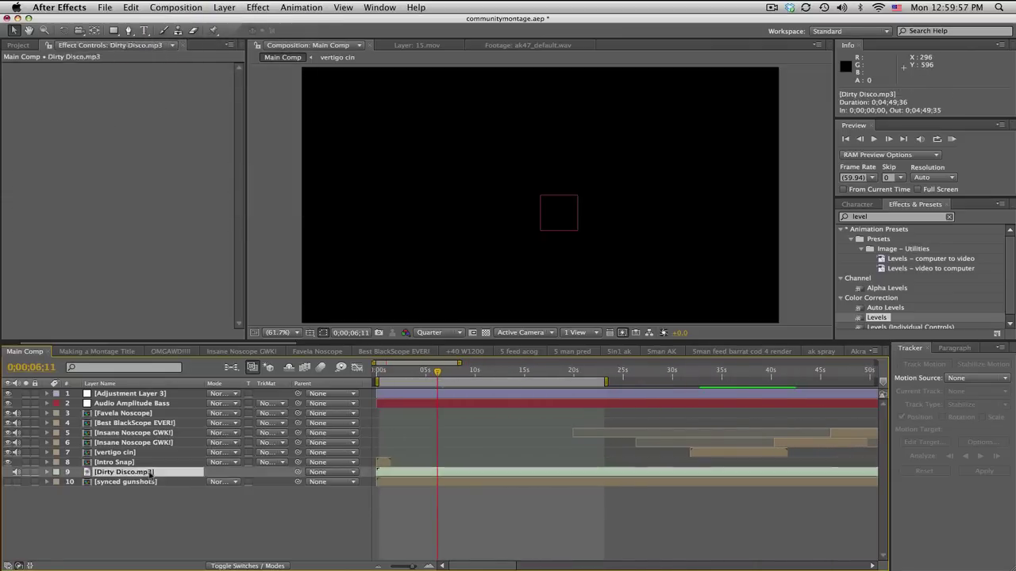
click(46, 472)
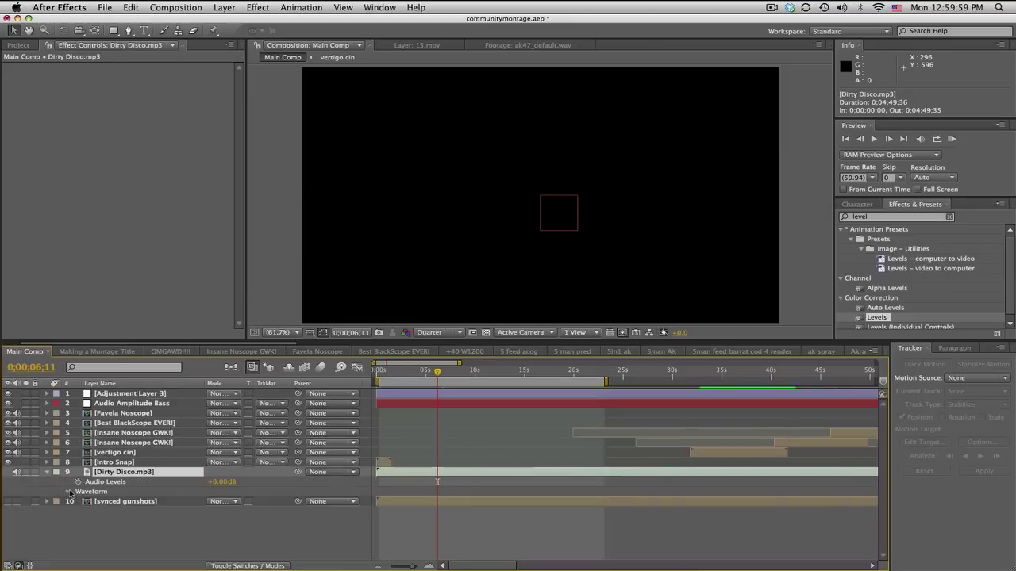
click(68, 492)
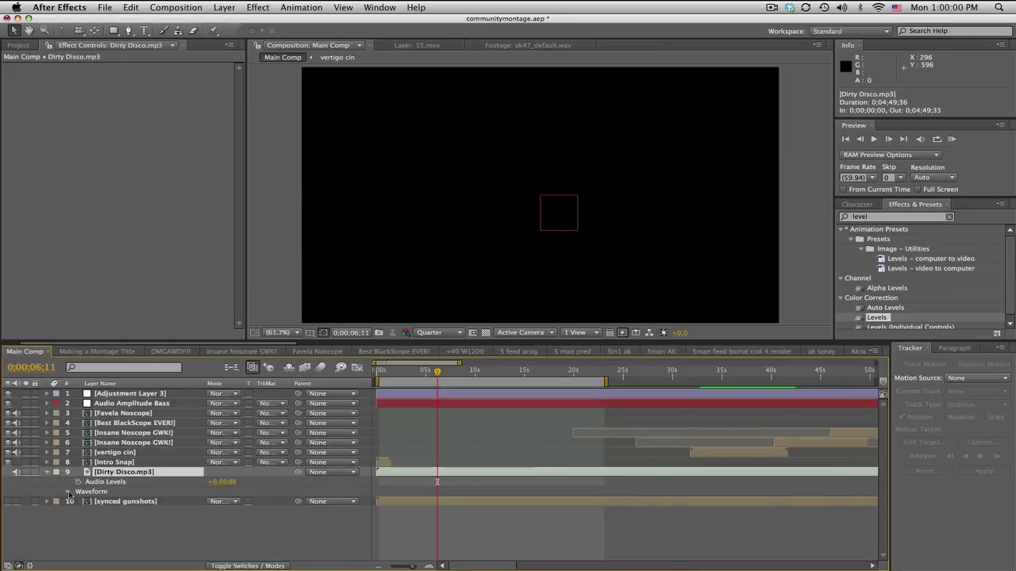
click(396, 373)
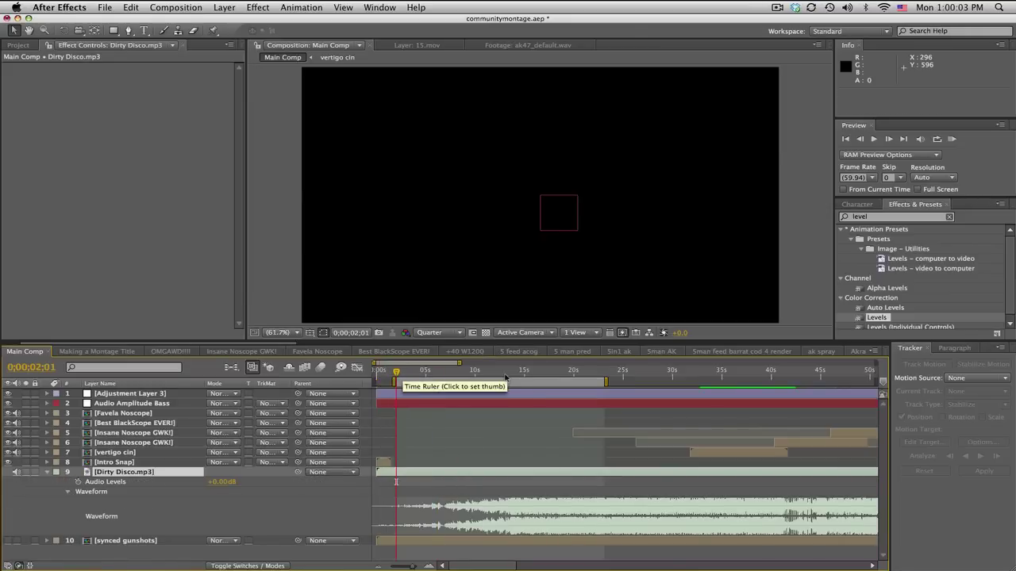
click(518, 372)
drag(605, 383, 538, 383)
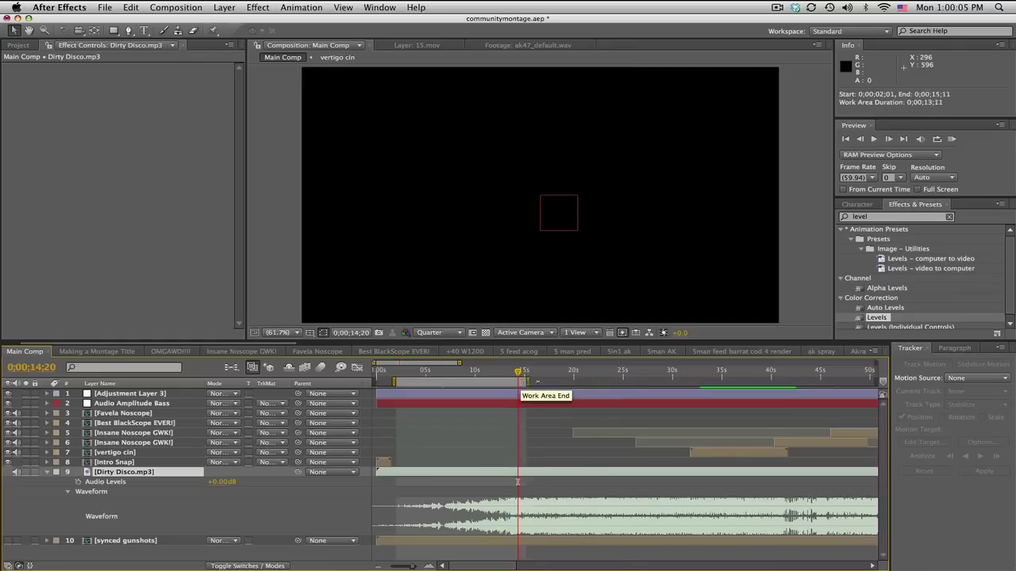
drag(473, 391, 499, 390)
- RAM preview the work area, then extend its start back to 0;00;02;05
click(953, 139)
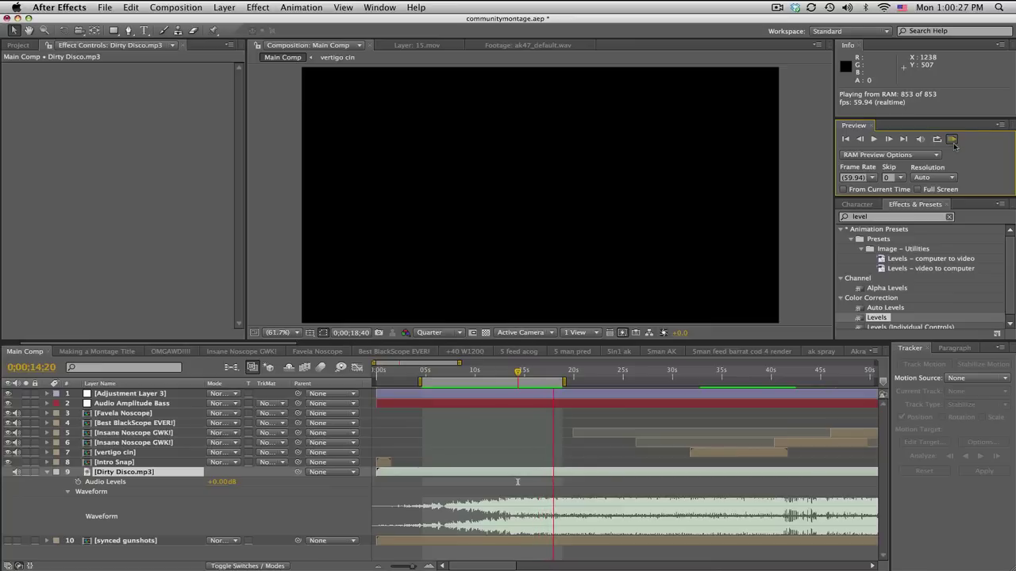
click(952, 139)
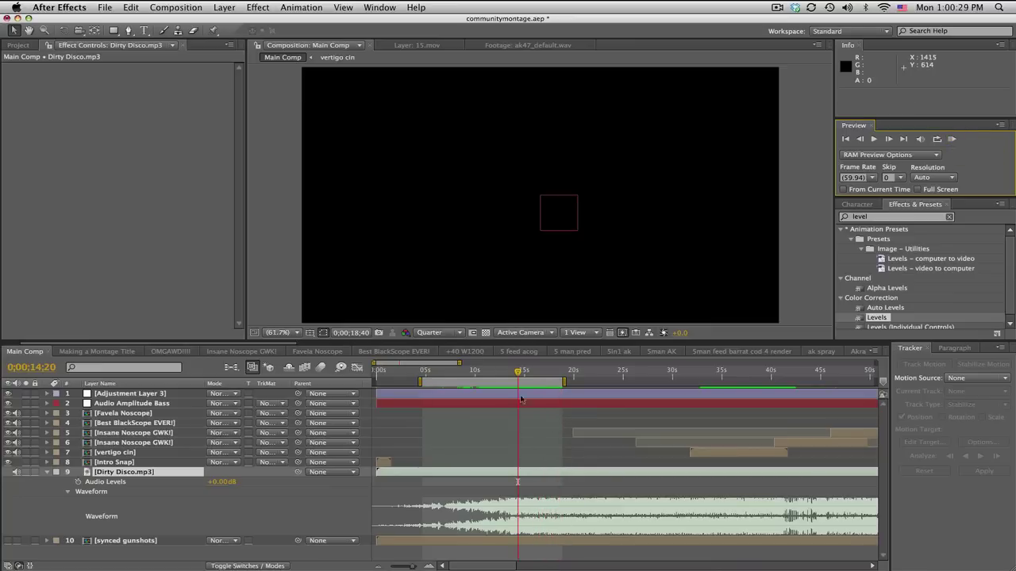
click(506, 372)
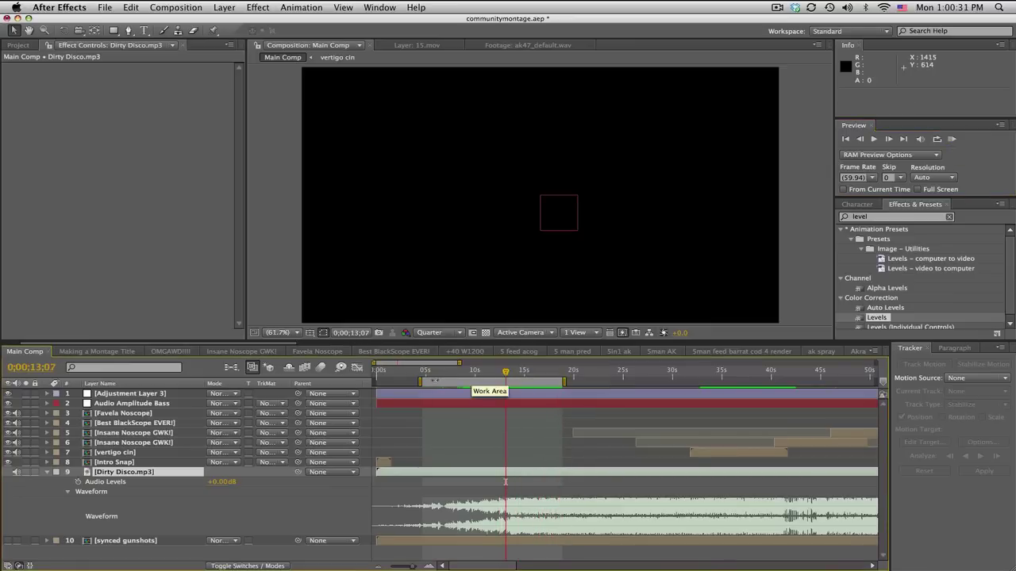
drag(421, 383, 392, 372)
click(394, 371)
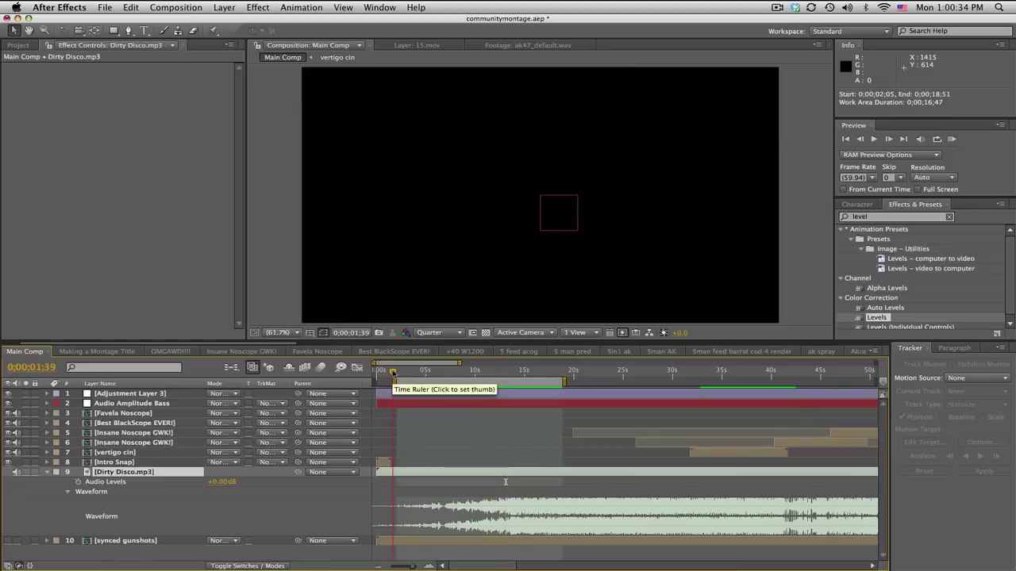
click(180, 7)
- Create a new 1280×720 composition named 'Intro Text n stoof' with a 0;00;13;00 duration
click(184, 23)
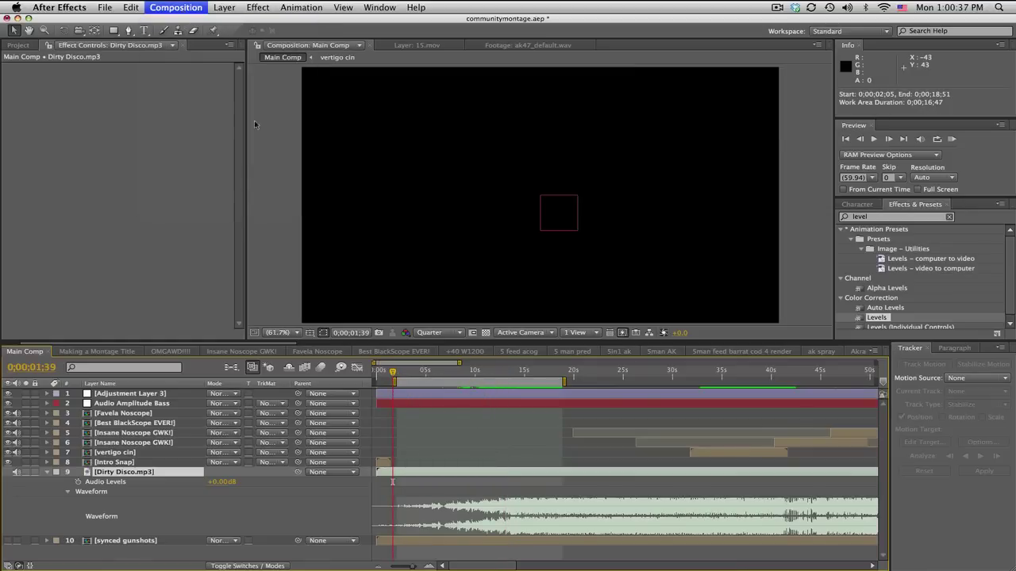
click(433, 405)
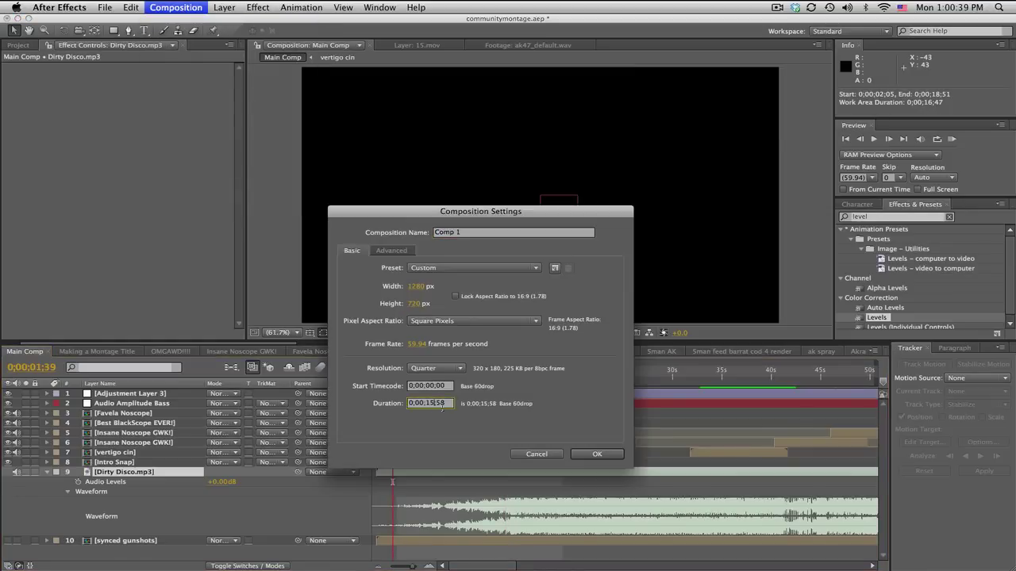
double_click(430, 403)
text(13)
key(BackSpace)
text(00)
click(464, 238)
key(BackSpace)
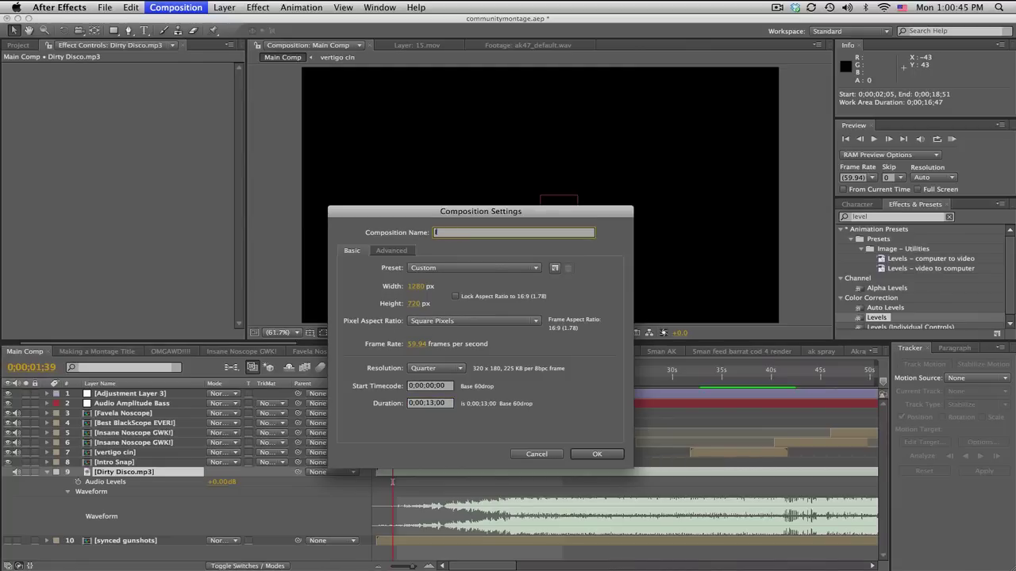
text(Intro Text n stoof)
key(Return)
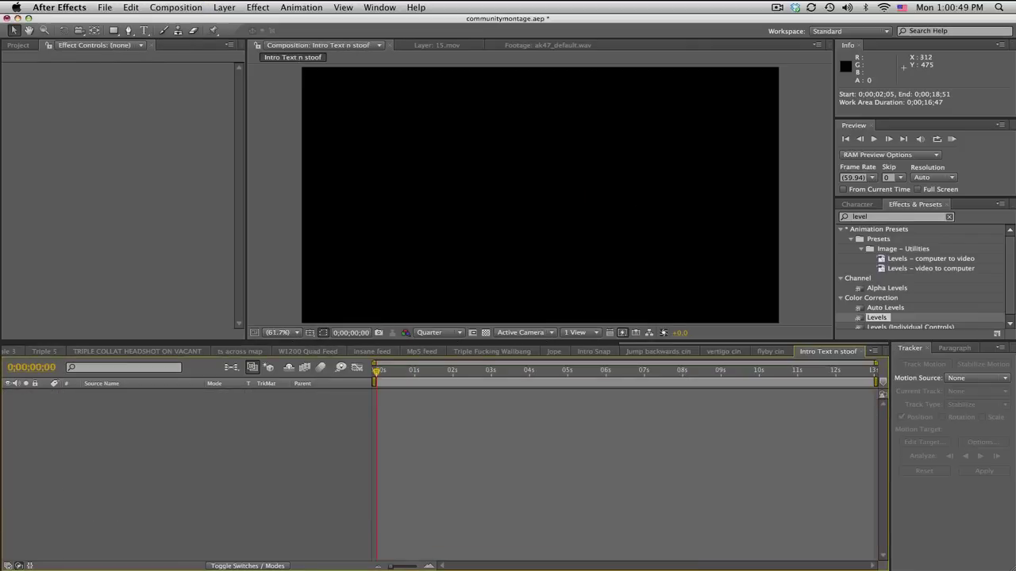
- Add a camera to the comp using the 24mm lens preset
click(233, 7)
mouse_move(227, 23)
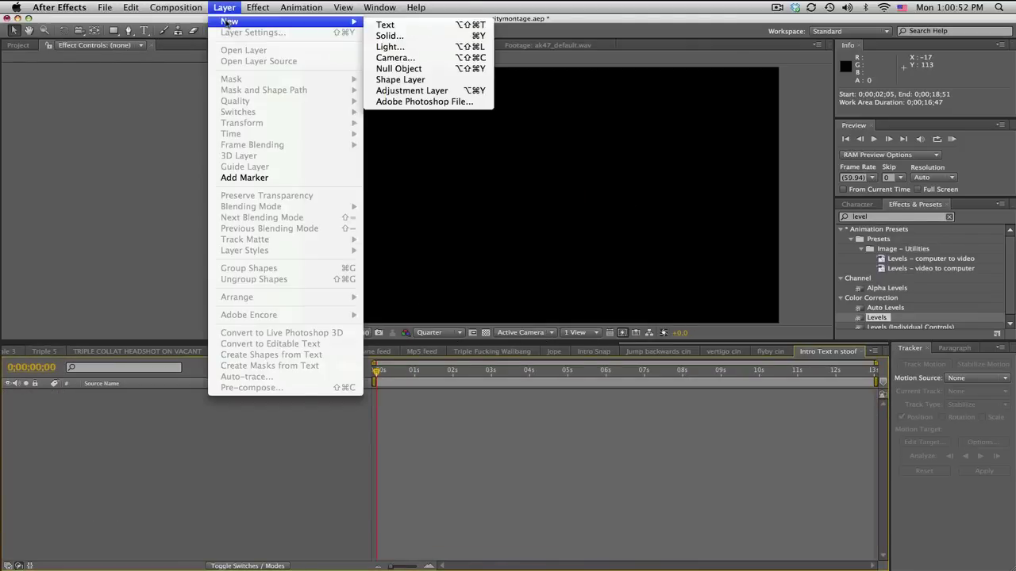
click(403, 60)
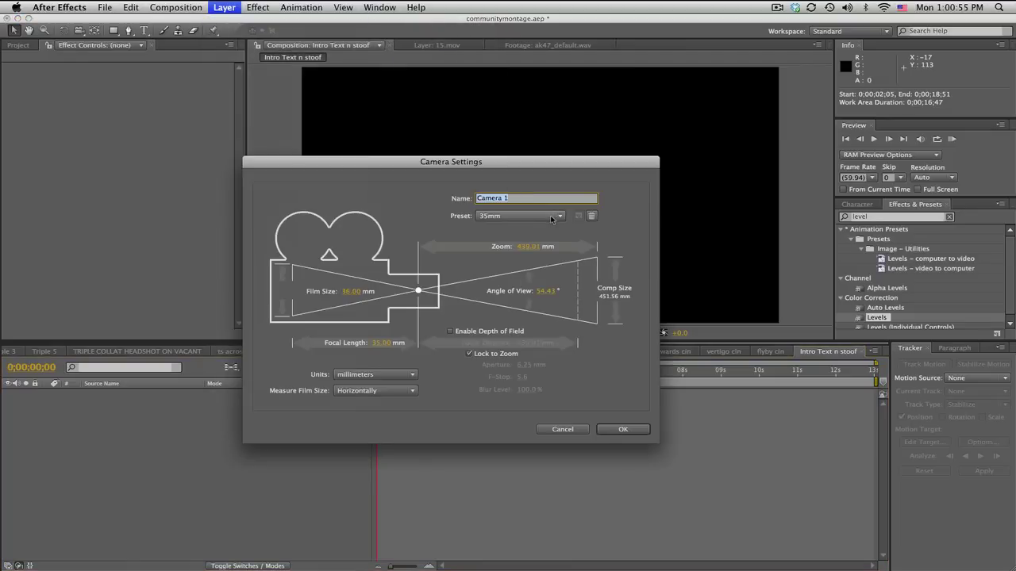
click(551, 216)
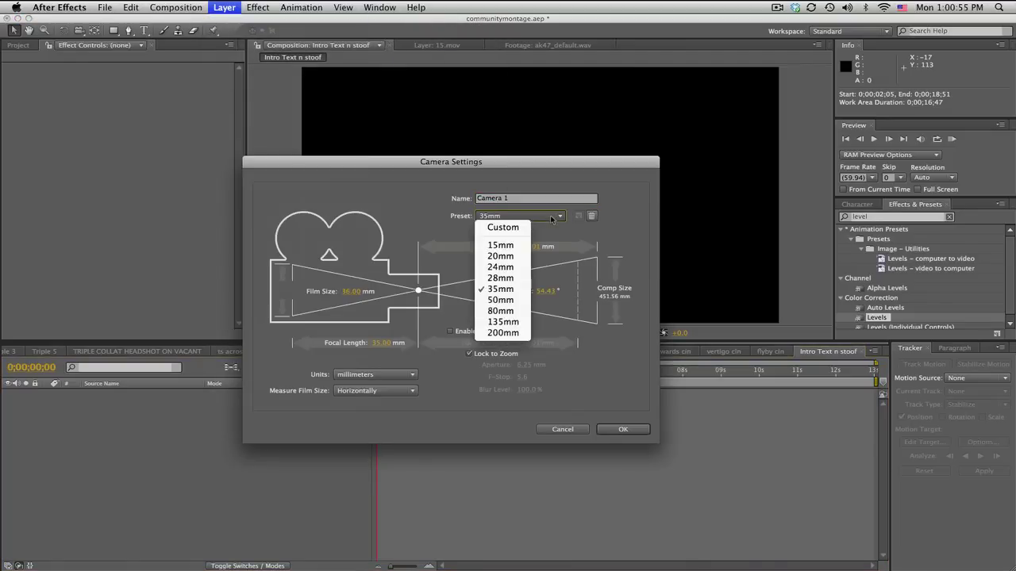
click(519, 268)
click(614, 432)
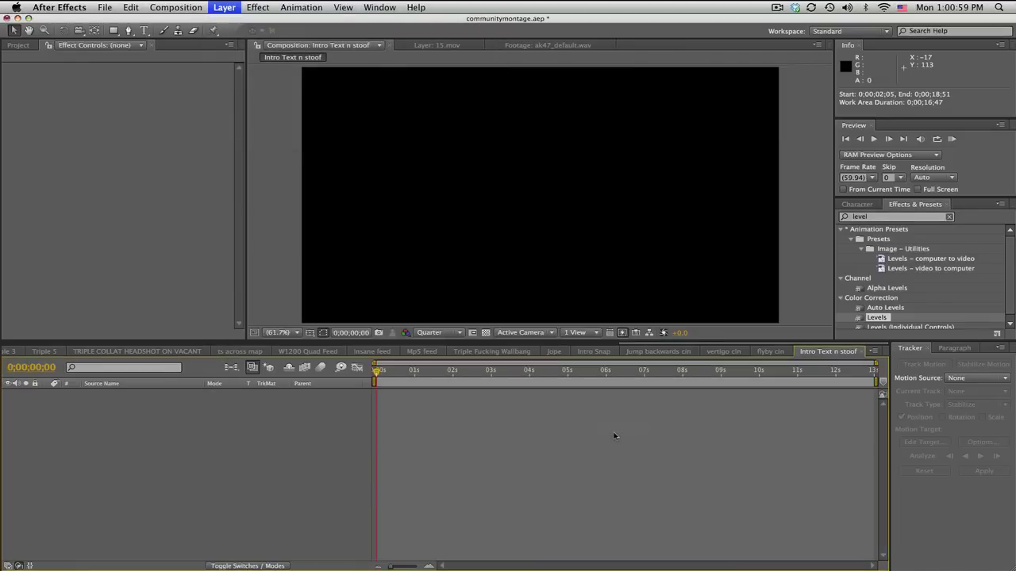
click(585, 315)
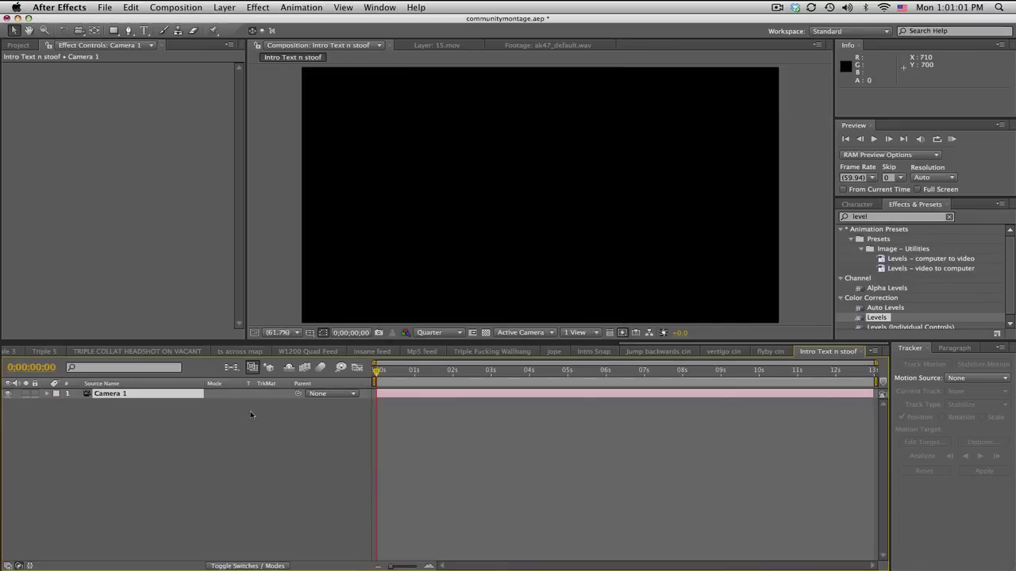
- Add a null object, parent Camera 1 to Null 3, and make Null 3 a 3D layer
click(224, 7)
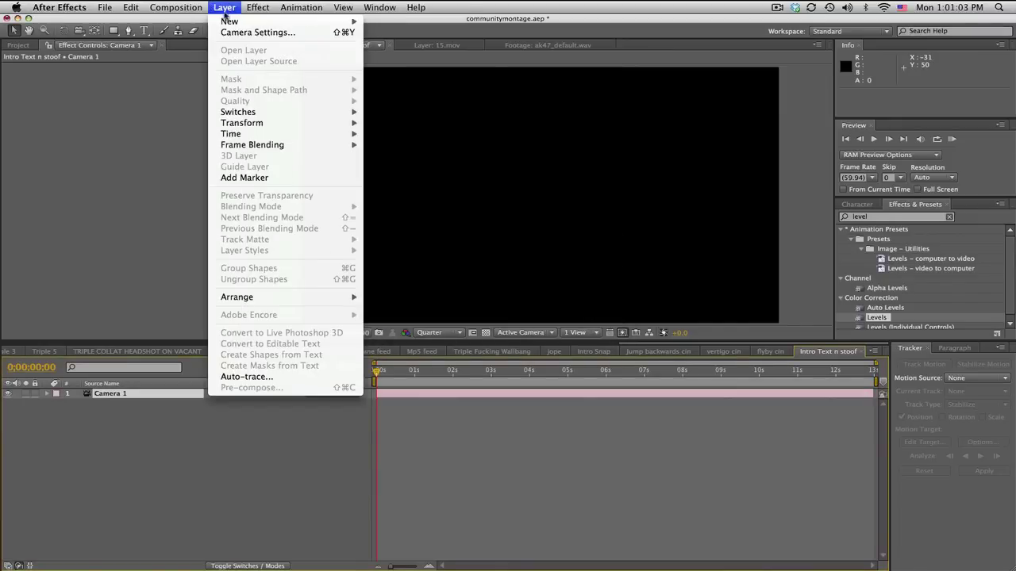
mouse_move(238, 22)
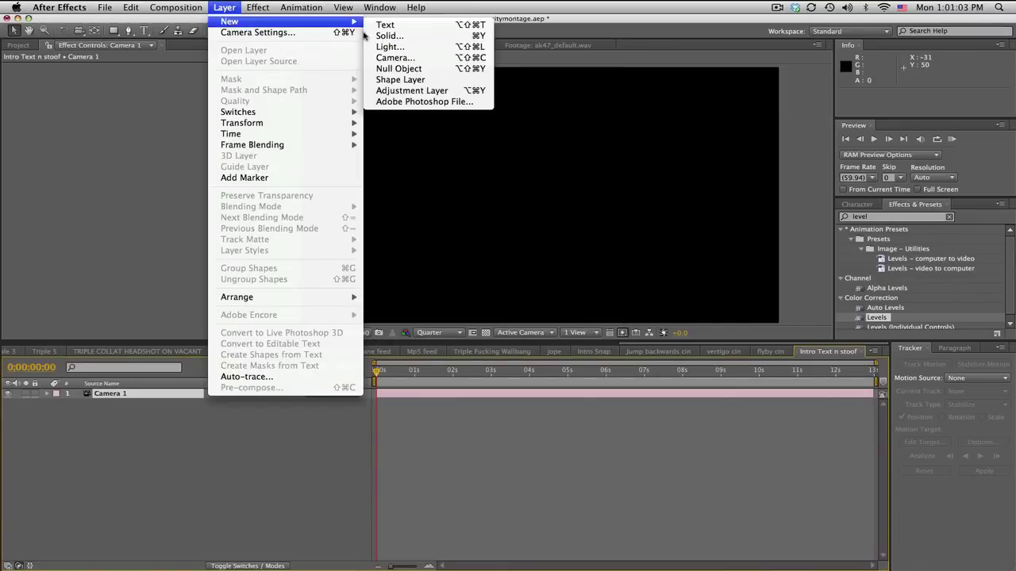
click(399, 69)
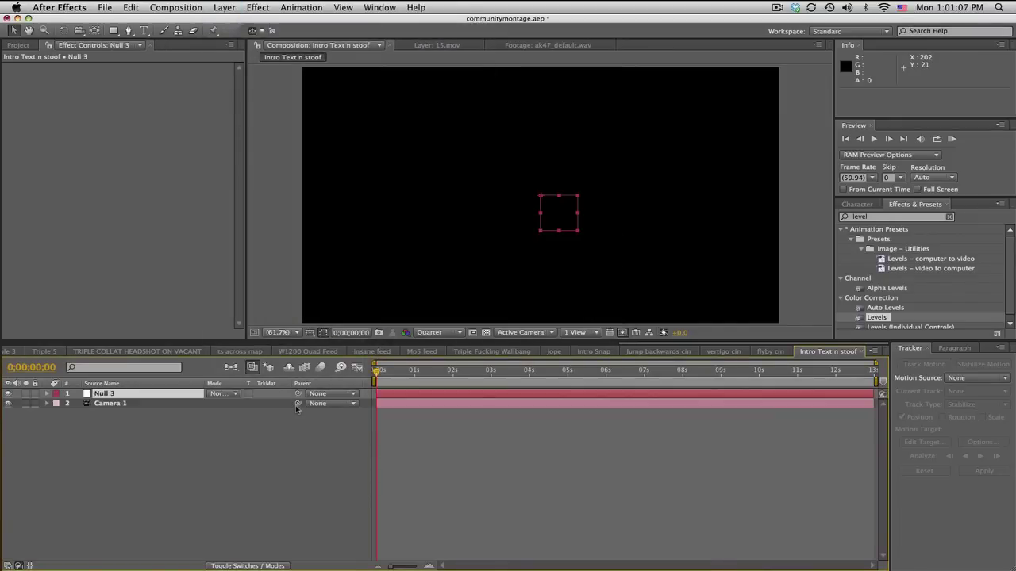
drag(297, 404, 167, 399)
click(276, 566)
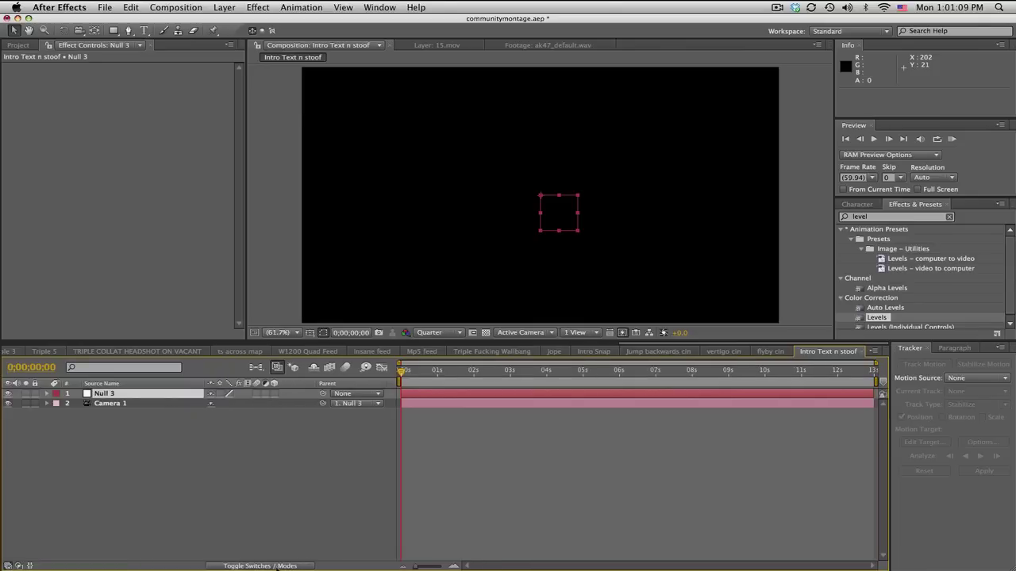
click(275, 395)
click(26, 48)
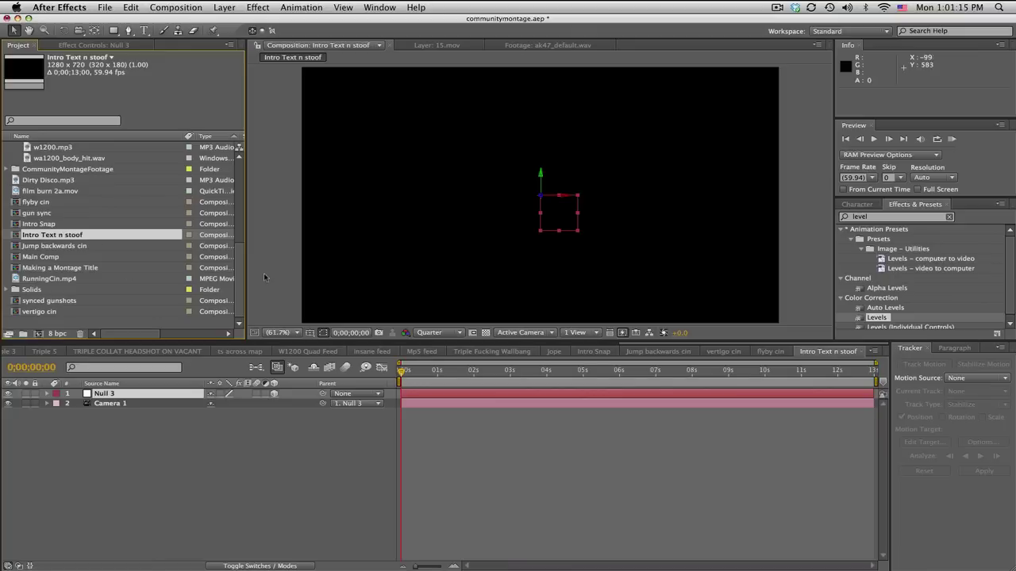
- Add the AviveStudios, CodHut and DevastationCinema STANDARD.mov clips from 2D Sponsor Intros to the comp
drag(241, 269, 240, 199)
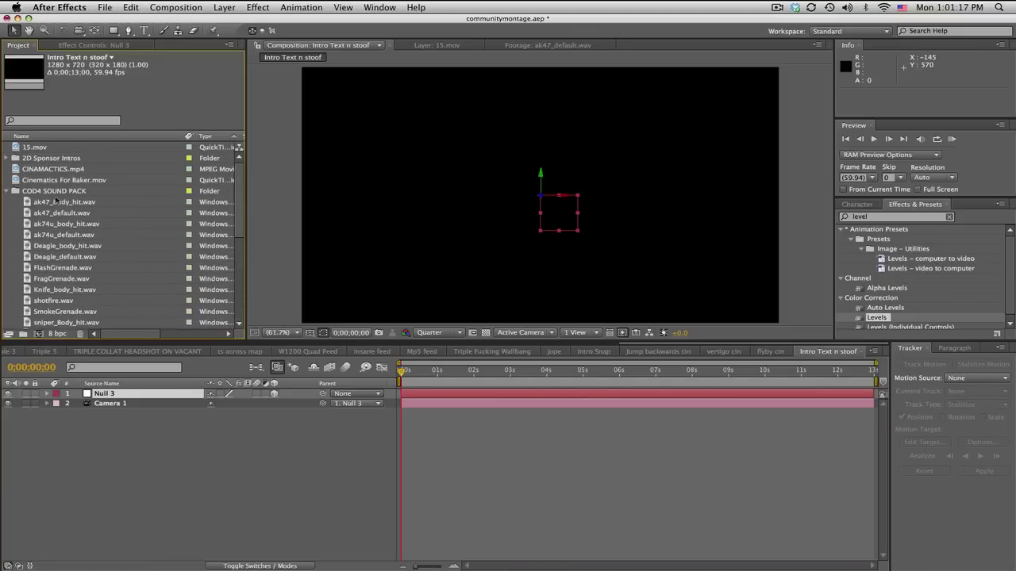
click(5, 191)
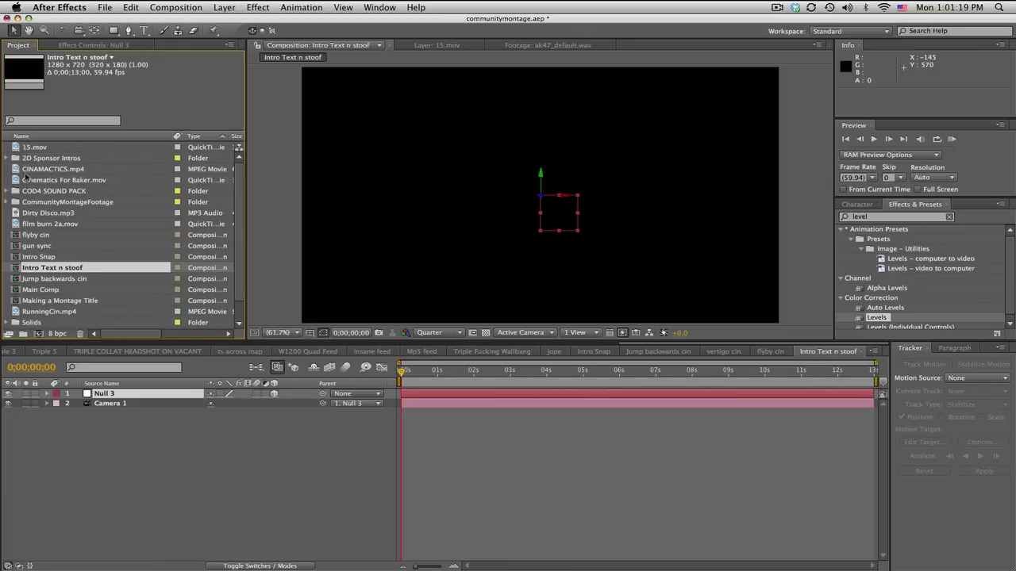
click(6, 158)
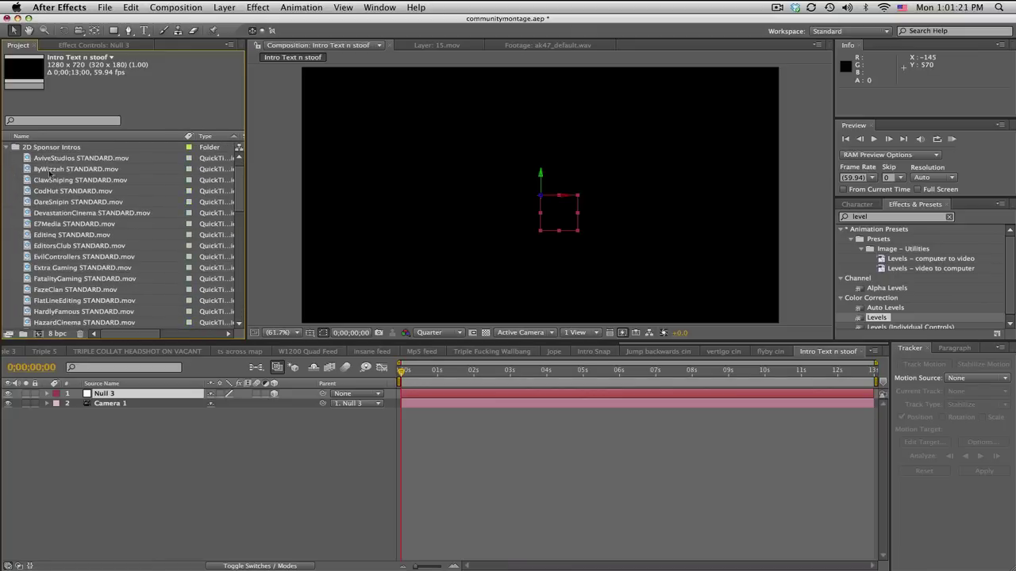
click(74, 158)
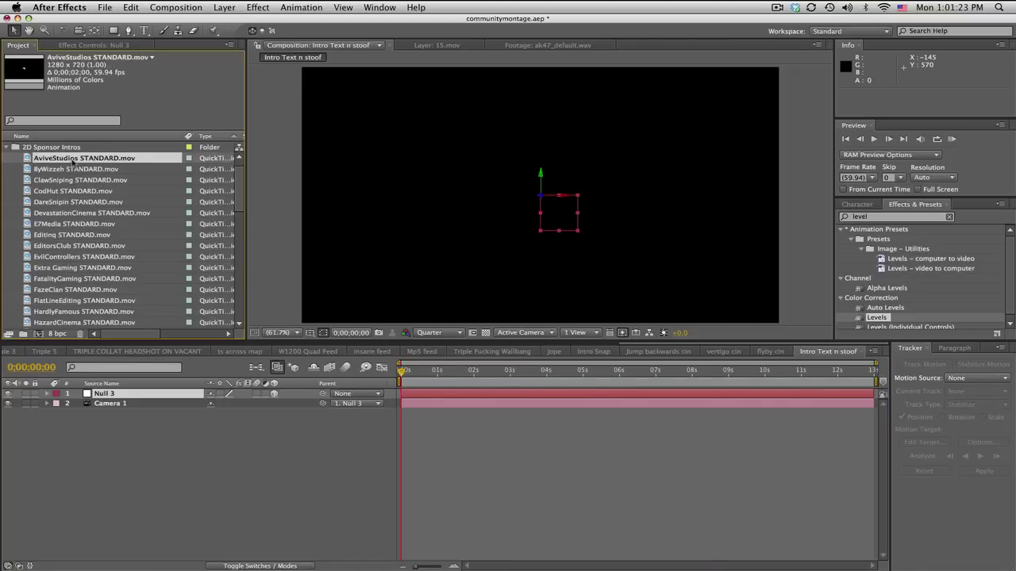
drag(84, 161, 117, 394)
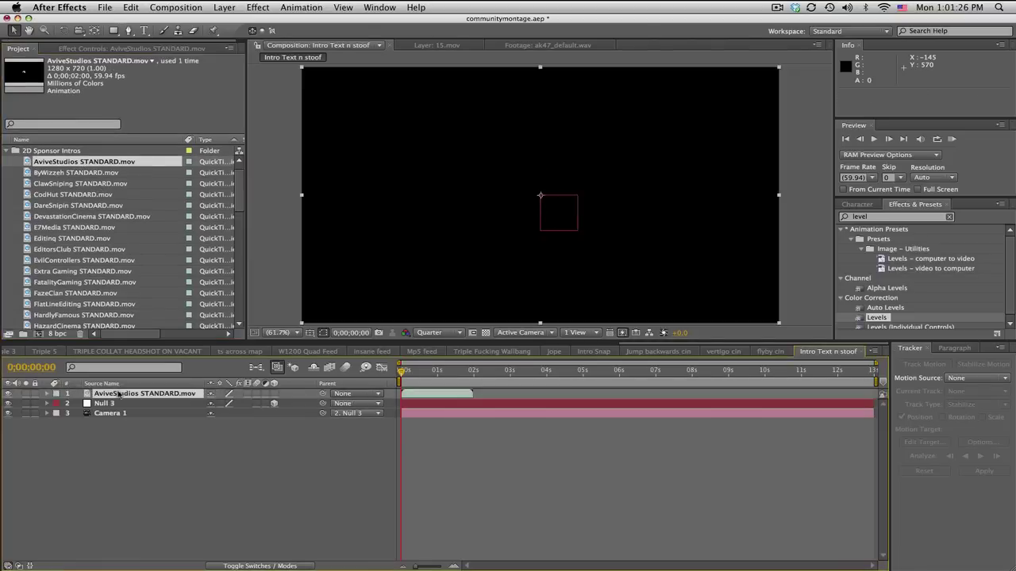
click(78, 186)
drag(74, 194, 146, 395)
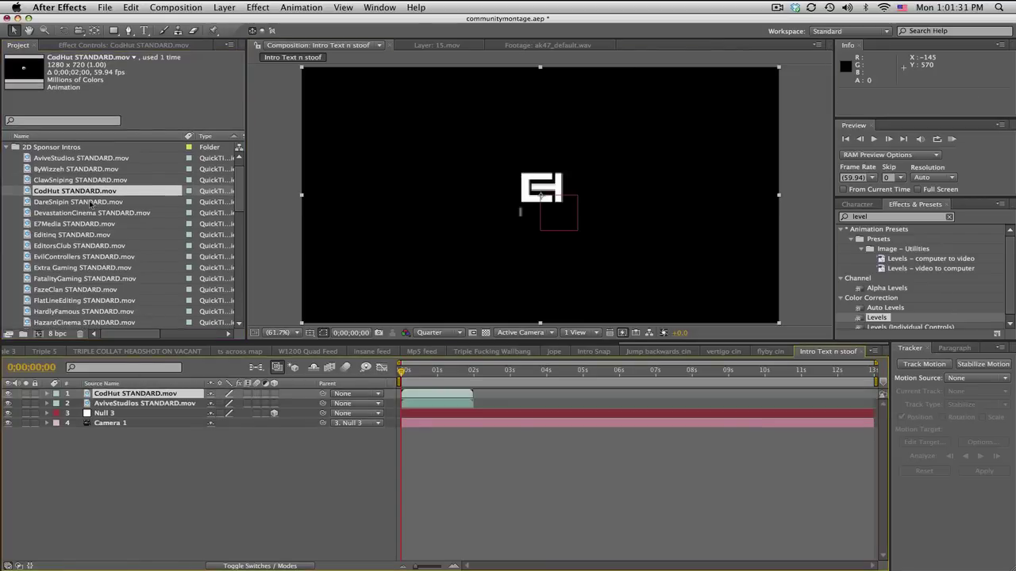
drag(90, 214, 95, 393)
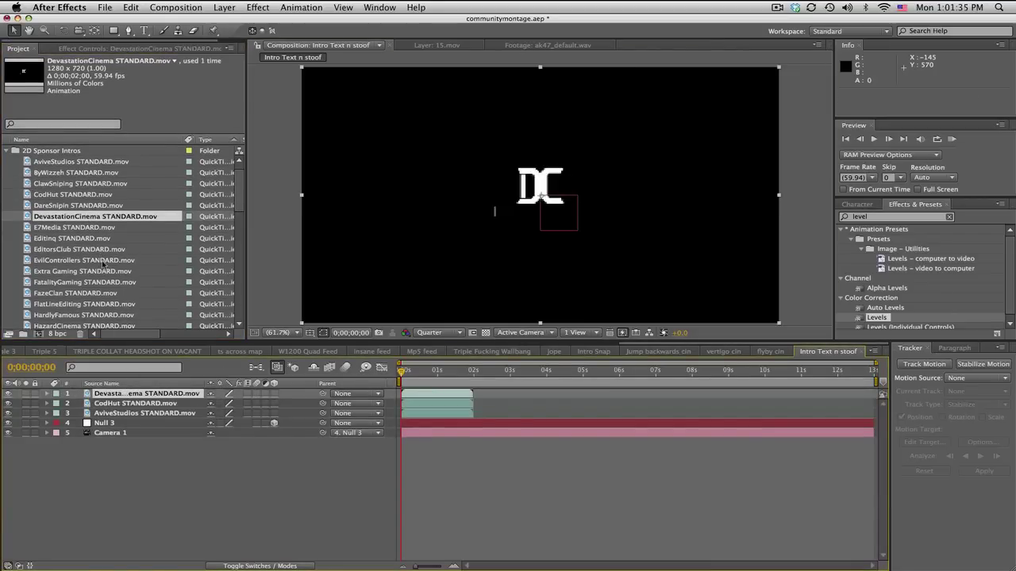
- Add the FlatLineEditing, HazardCinema and KoncealedCinema logo clips to the comp
click(98, 293)
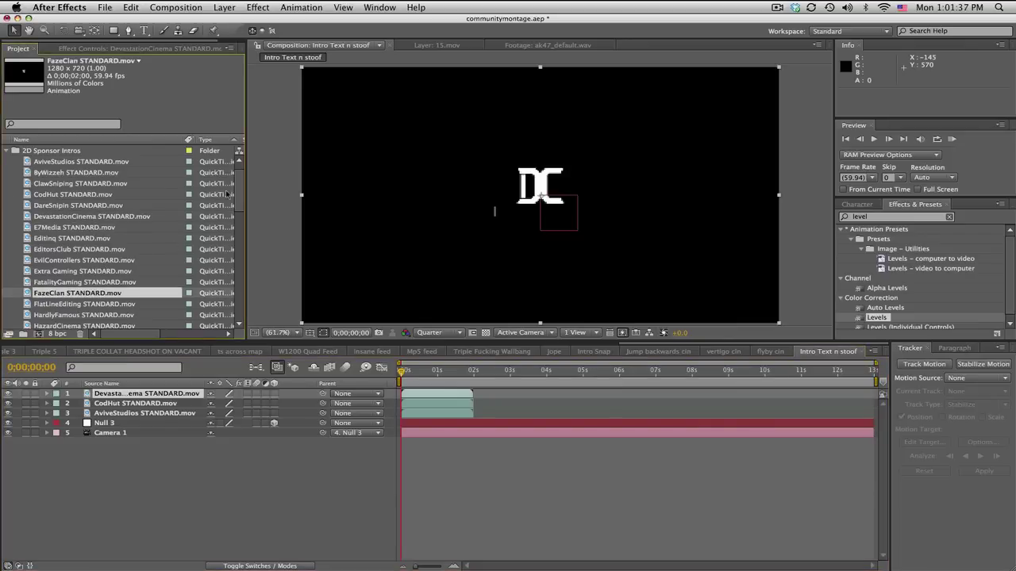
scroll(71, 284, down, 3)
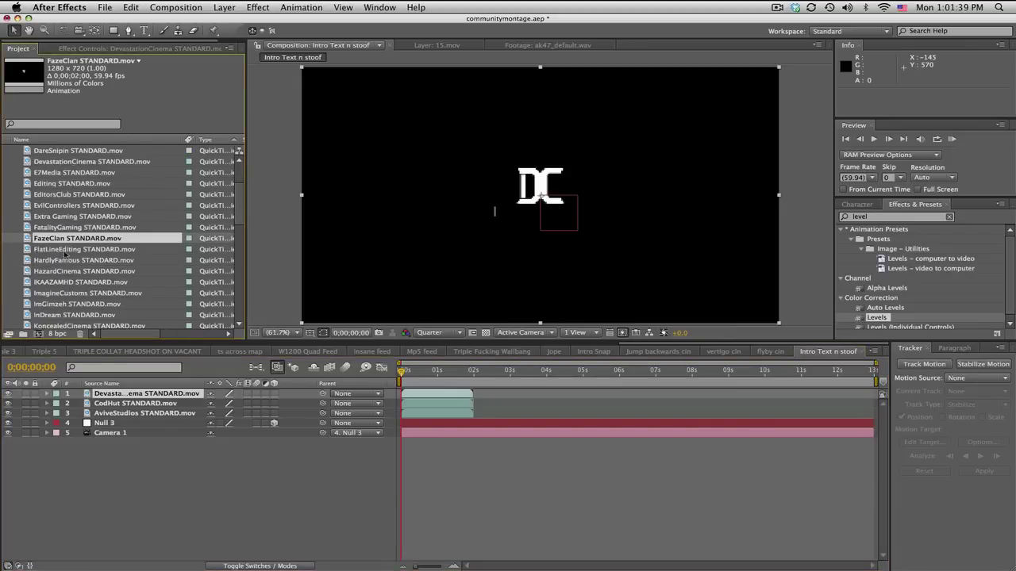
drag(65, 250, 157, 396)
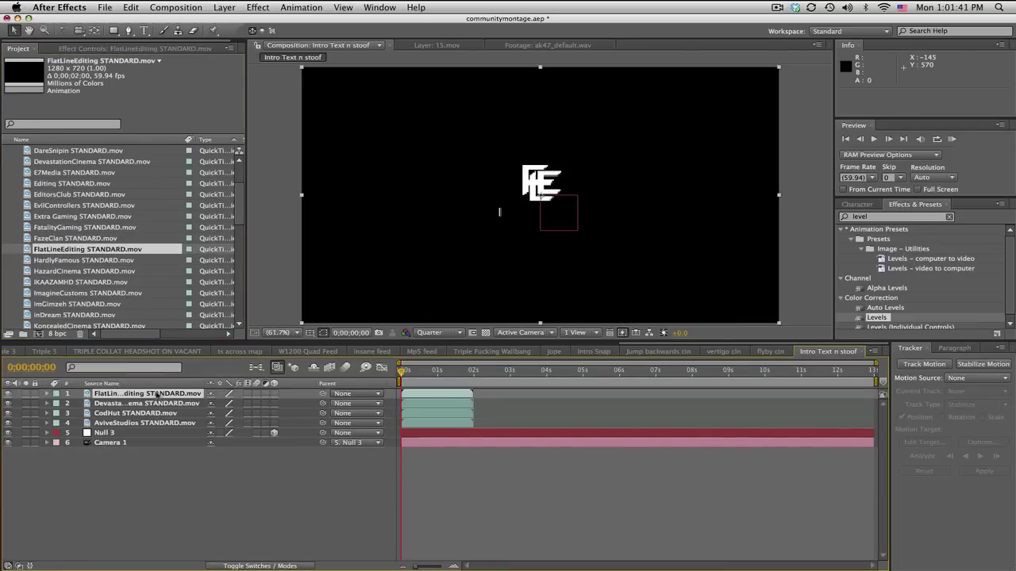
drag(60, 273, 125, 389)
scroll(131, 272, down, 5)
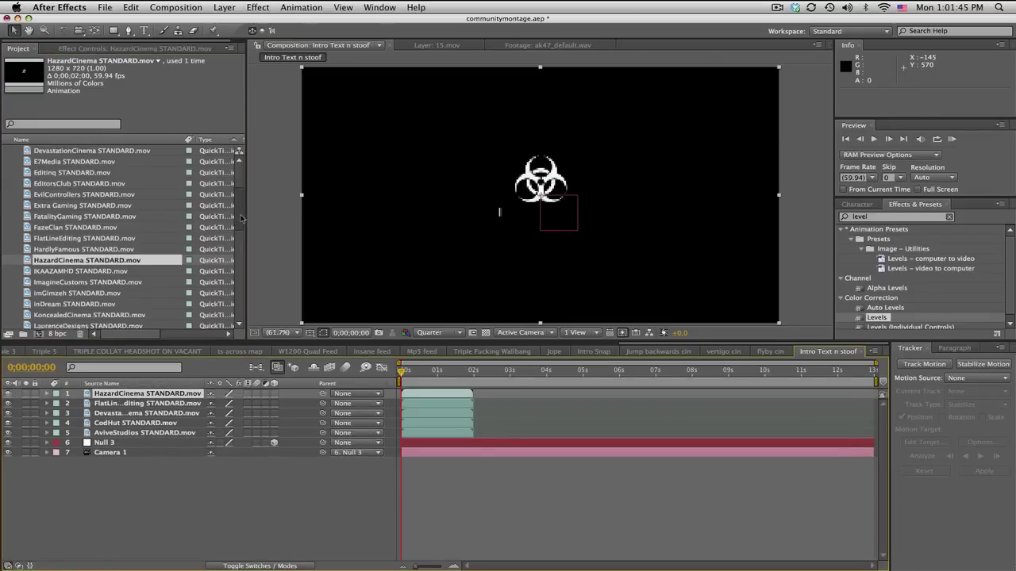
drag(89, 271, 138, 394)
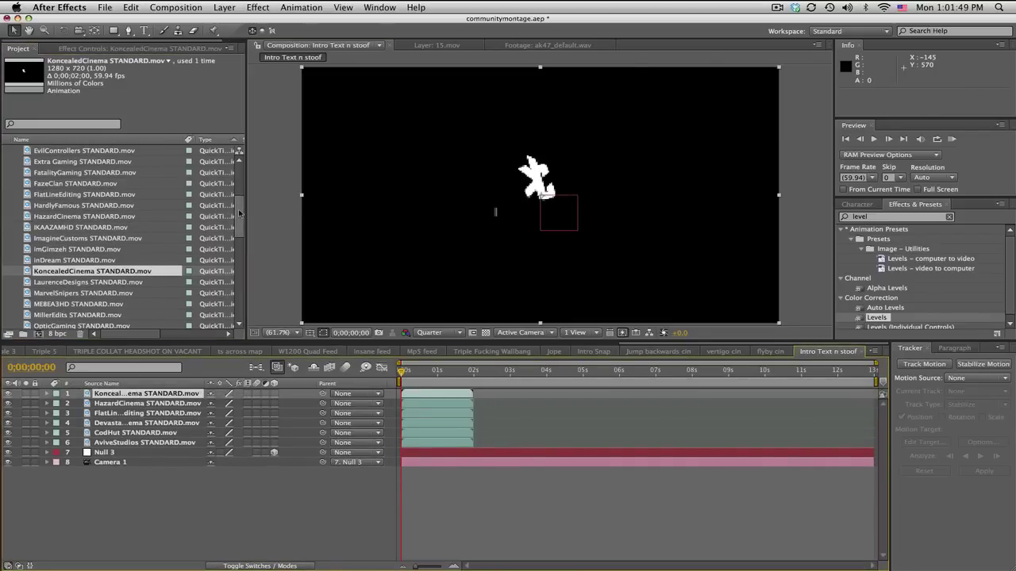
scroll(237, 229, down, 5)
drag(237, 228, 235, 254)
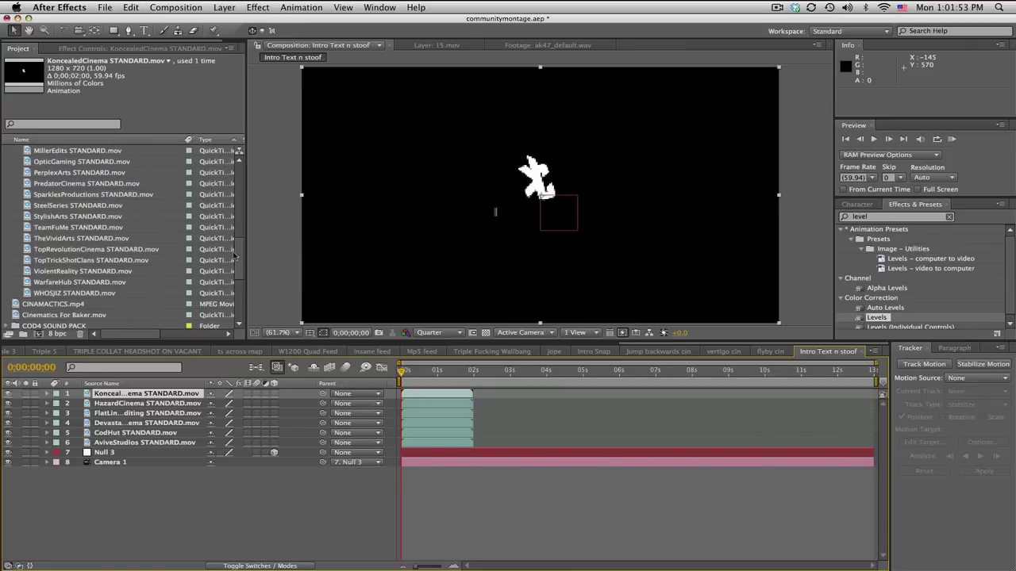
- Set the viewer preview resolution to Full
click(442, 337)
click(442, 359)
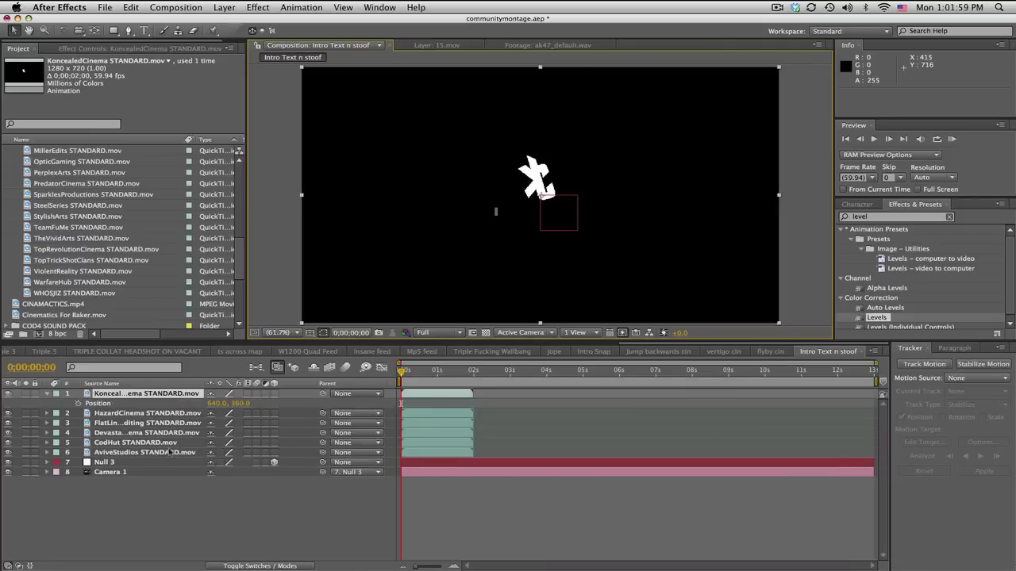
shift+click(169, 442)
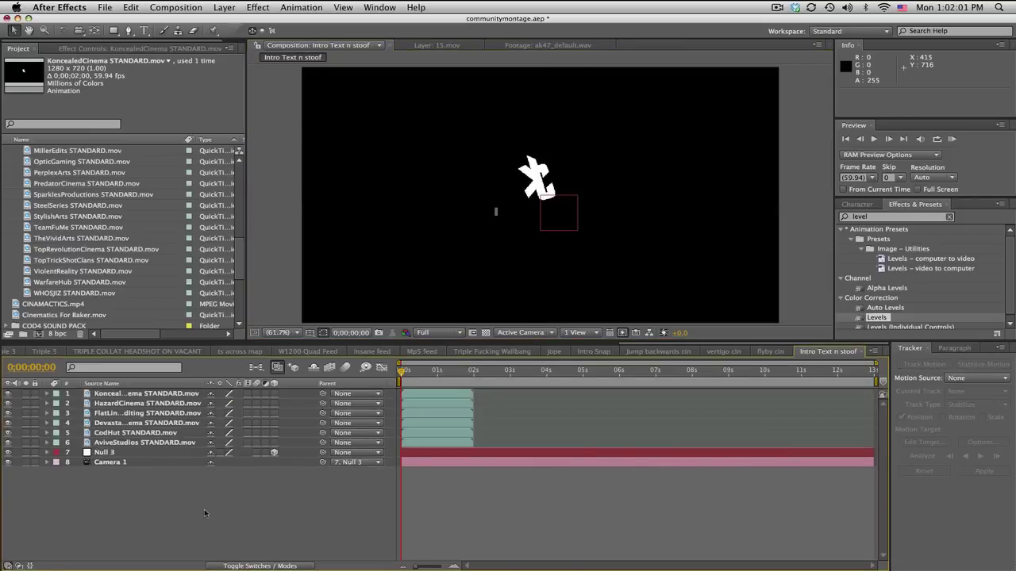
- Make the six logo layers 3D and push KoncealedCinema right to X 1077
click(188, 444)
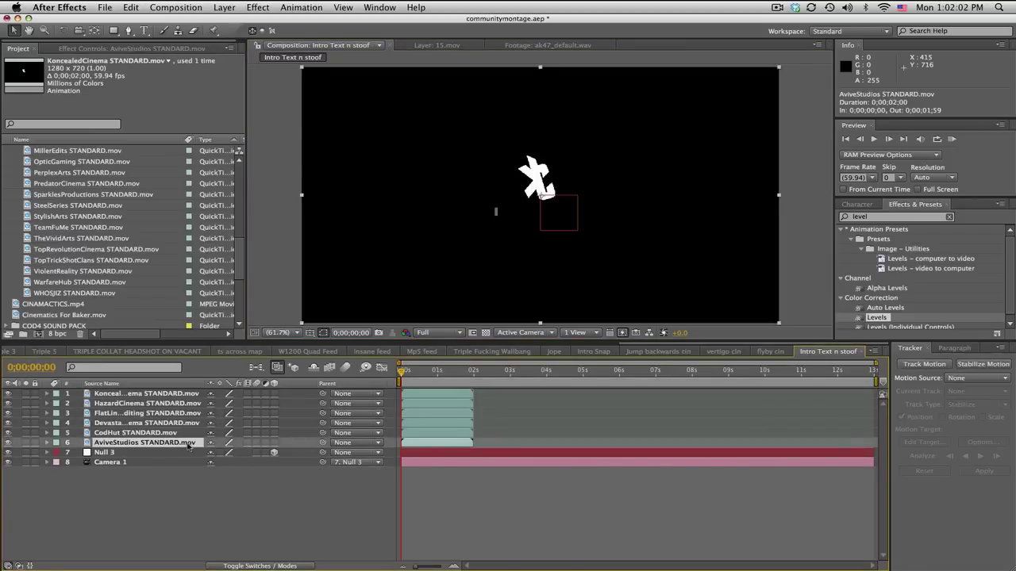
shift+click(181, 399)
key(p)
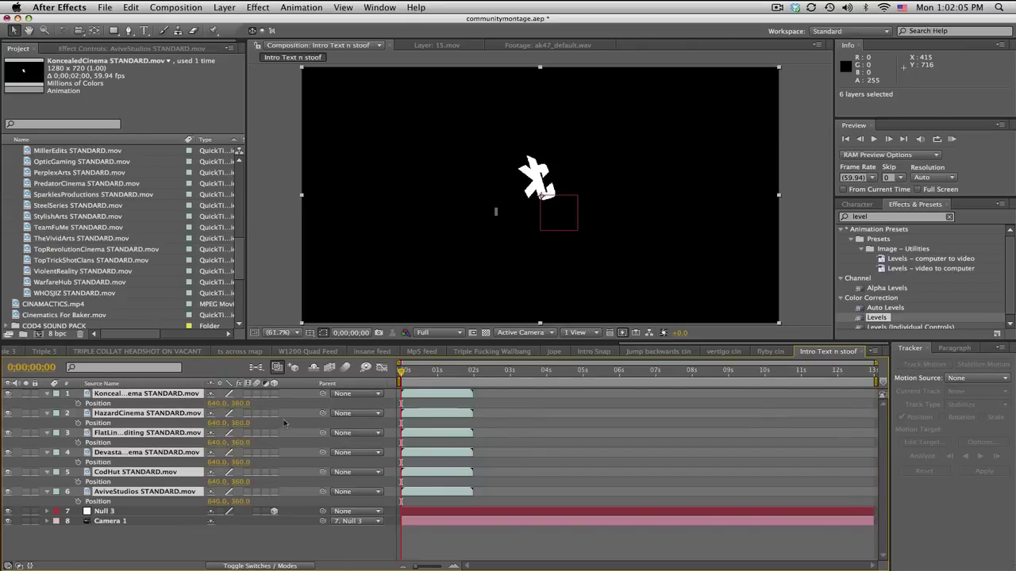
click(274, 394)
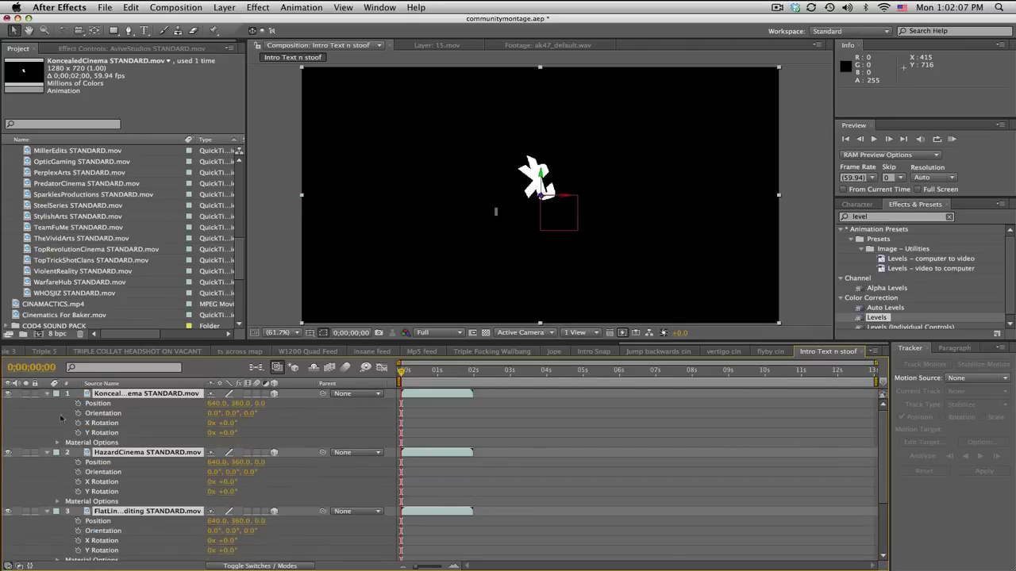
click(46, 395)
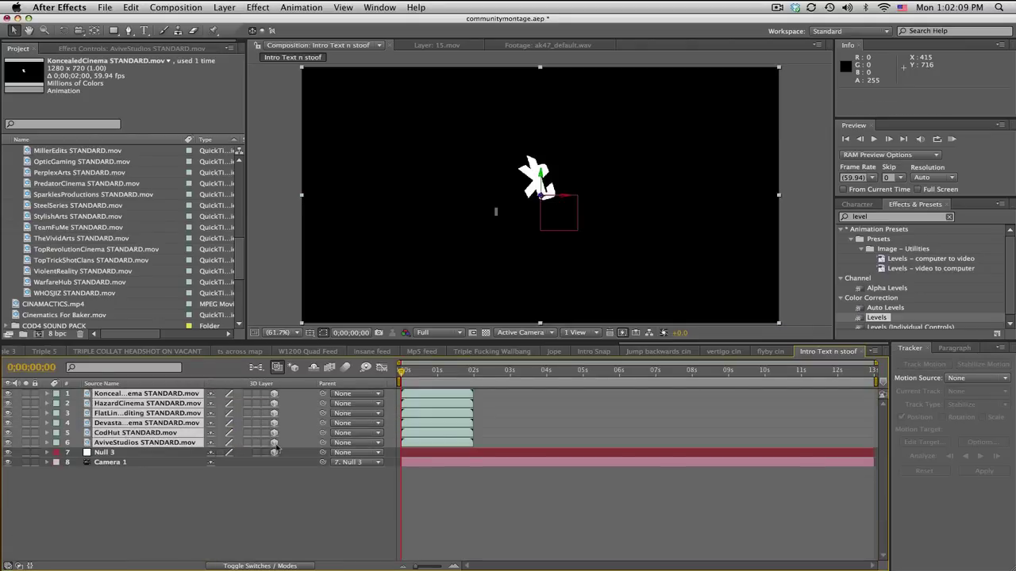
key(p)
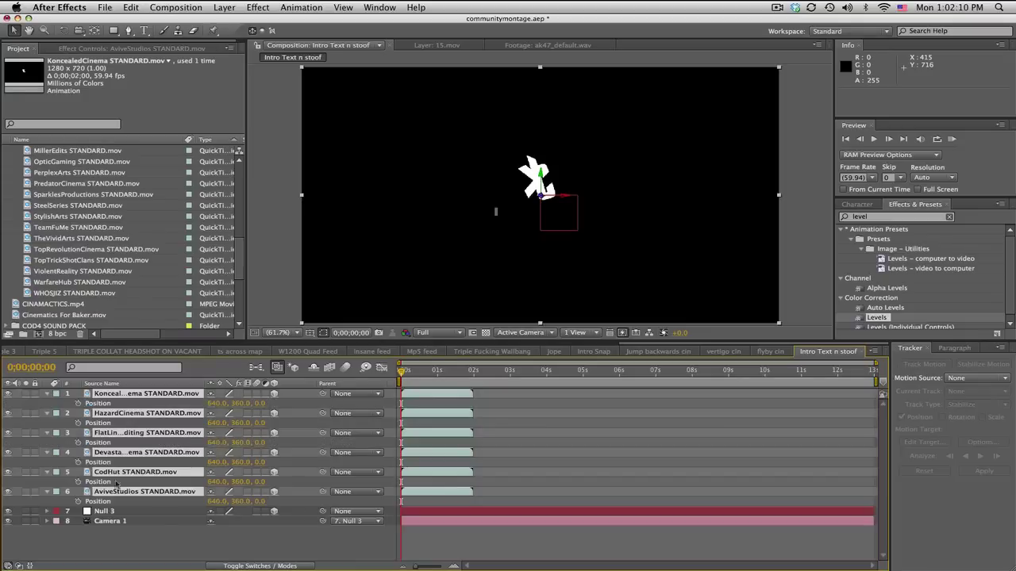
click(225, 534)
drag(214, 405, 362, 435)
- Set the six logo layers to Screen blending and set KoncealedCinema's depth to 665
shift+click(156, 492)
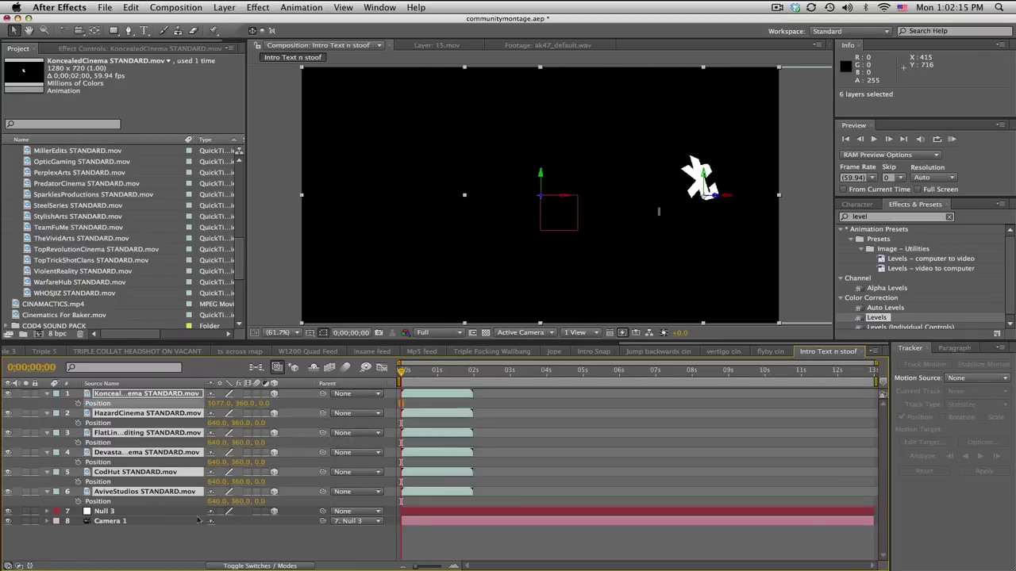
click(278, 565)
click(228, 412)
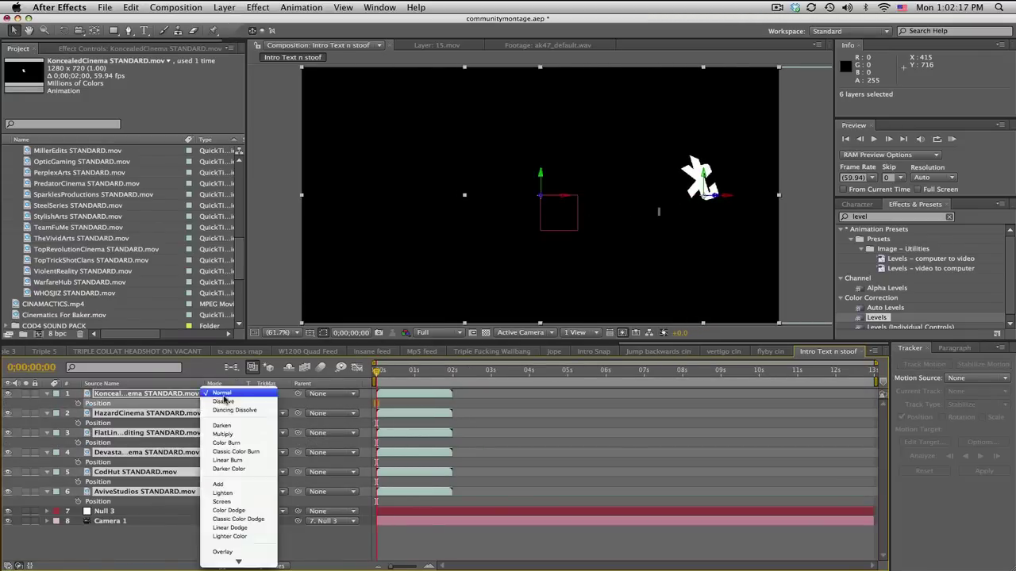
click(228, 502)
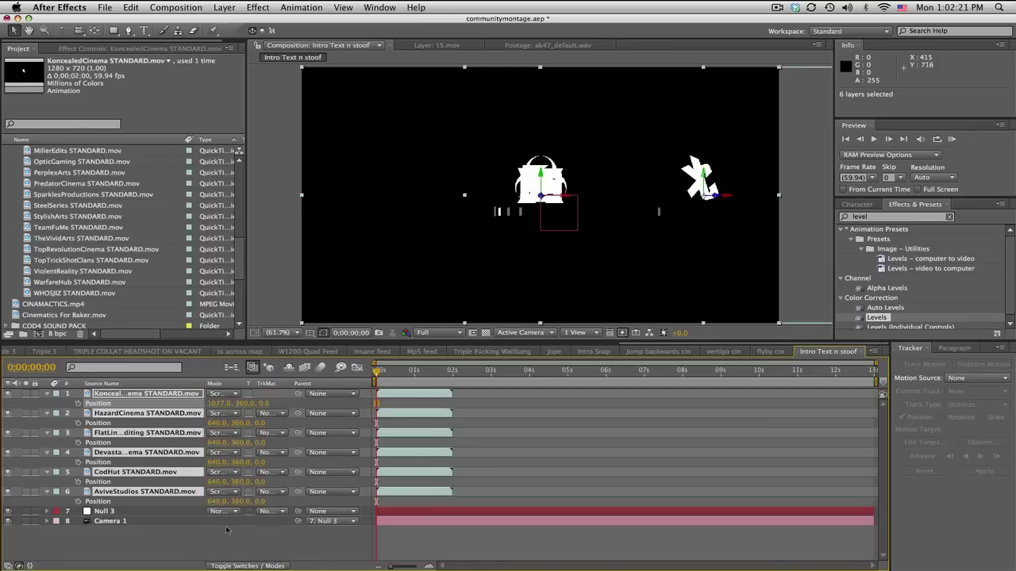
click(235, 534)
drag(267, 404, 235, 440)
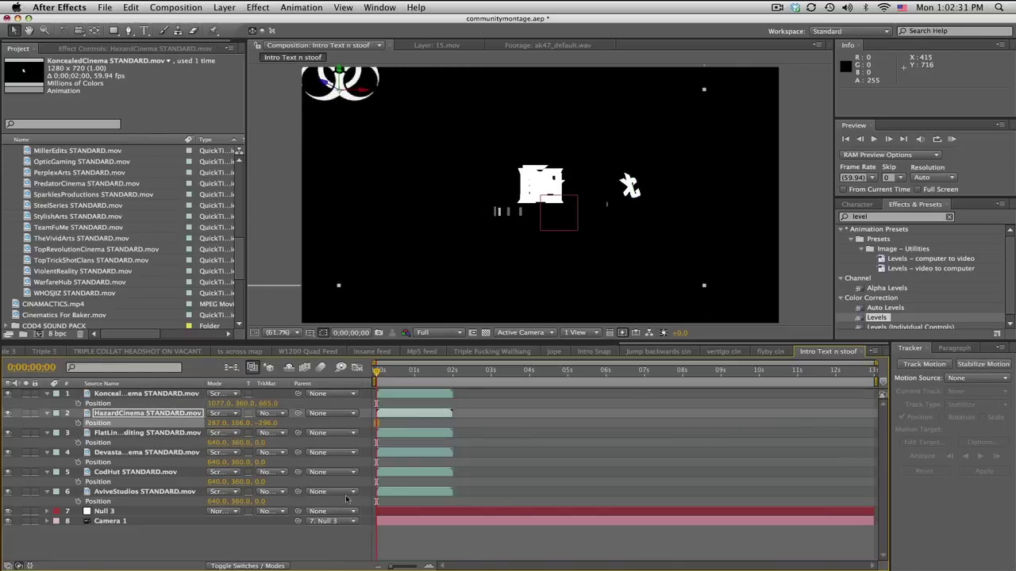
- Keyframe Null 3's Position from Z 0 at the start to Z 620 near 0;00;12;35
click(119, 512)
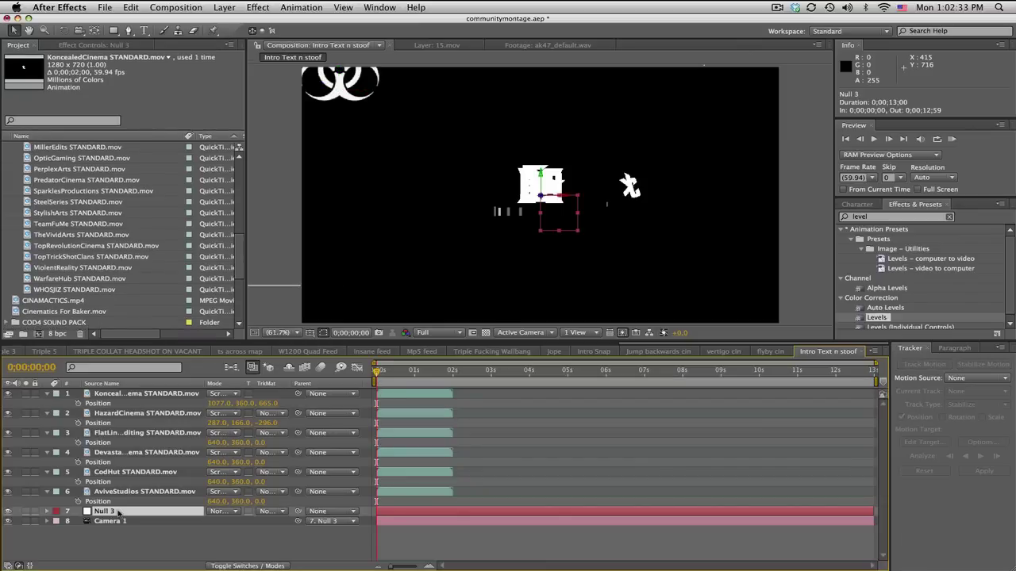
key(p)
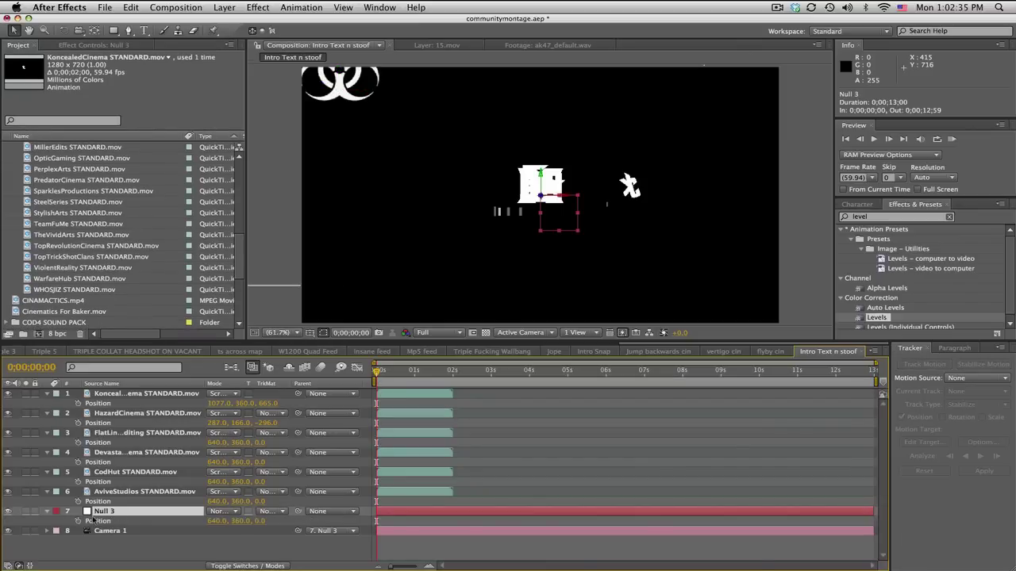
click(79, 521)
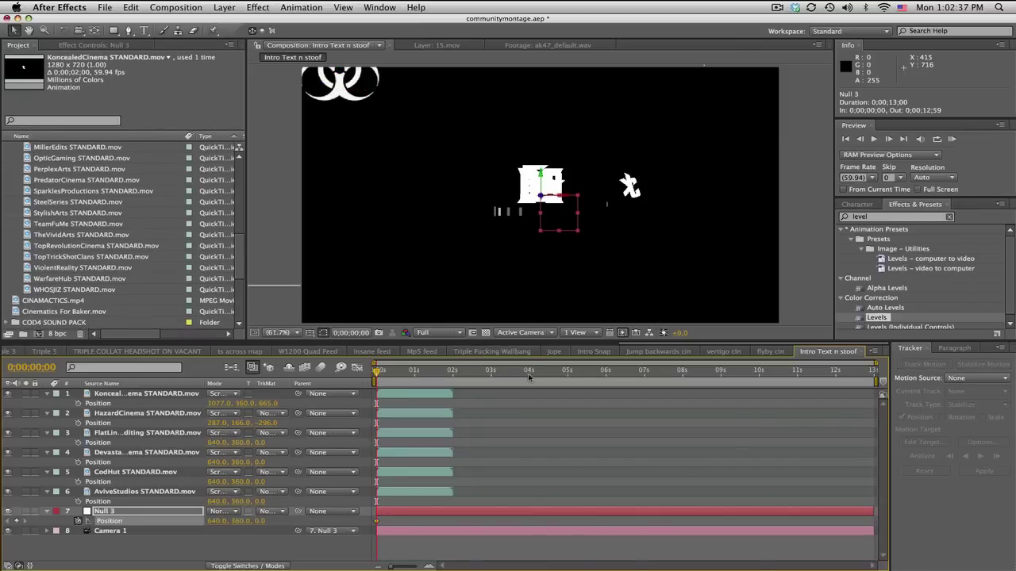
click(758, 372)
drag(774, 377, 858, 373)
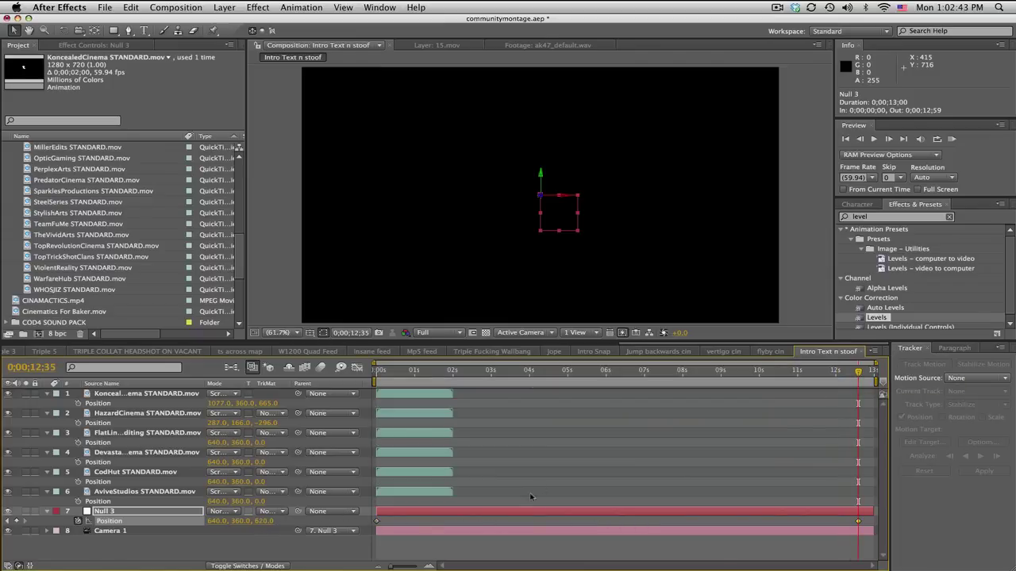
click(392, 372)
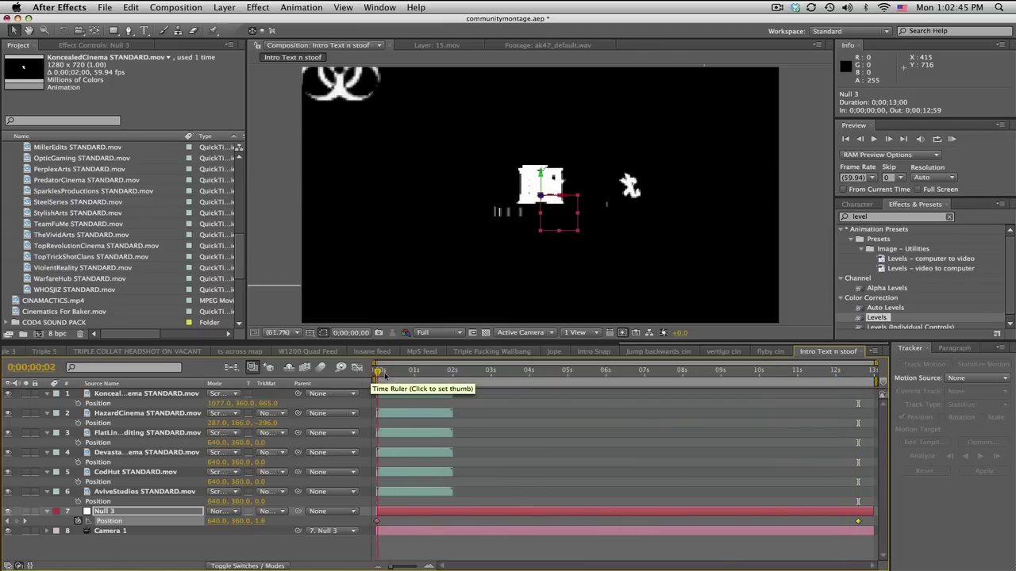
drag(403, 373, 375, 381)
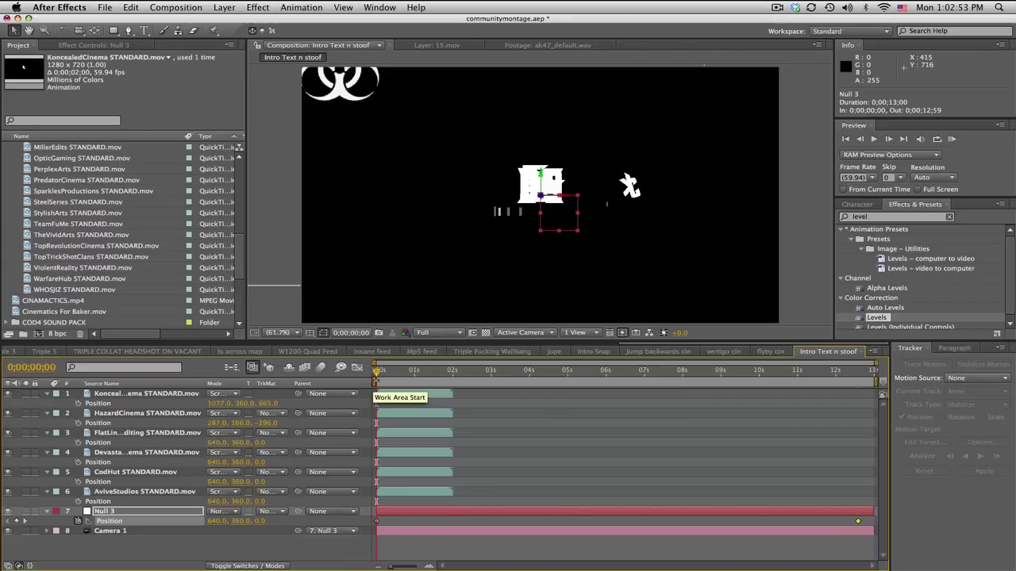
- Time-stretch all six logo layers by a 300% stretch factor, then preview them
click(135, 494)
shift+click(147, 394)
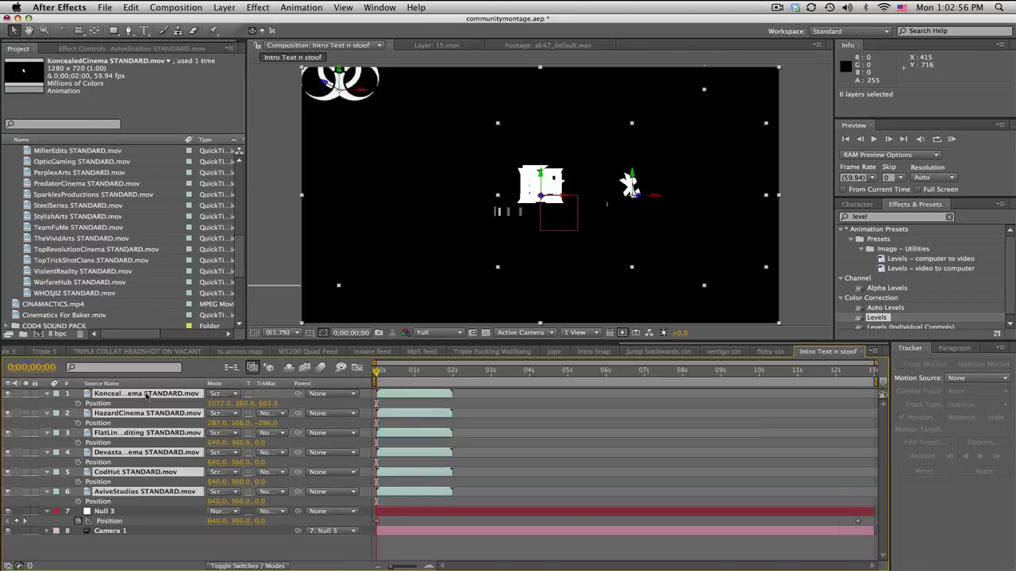
right_click(384, 396)
mouse_move(433, 284)
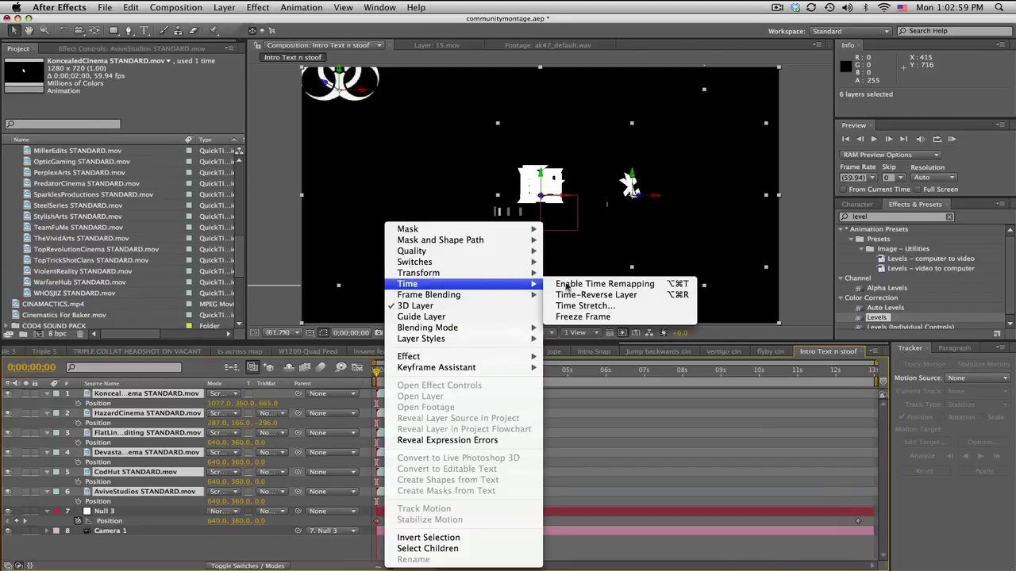
click(587, 306)
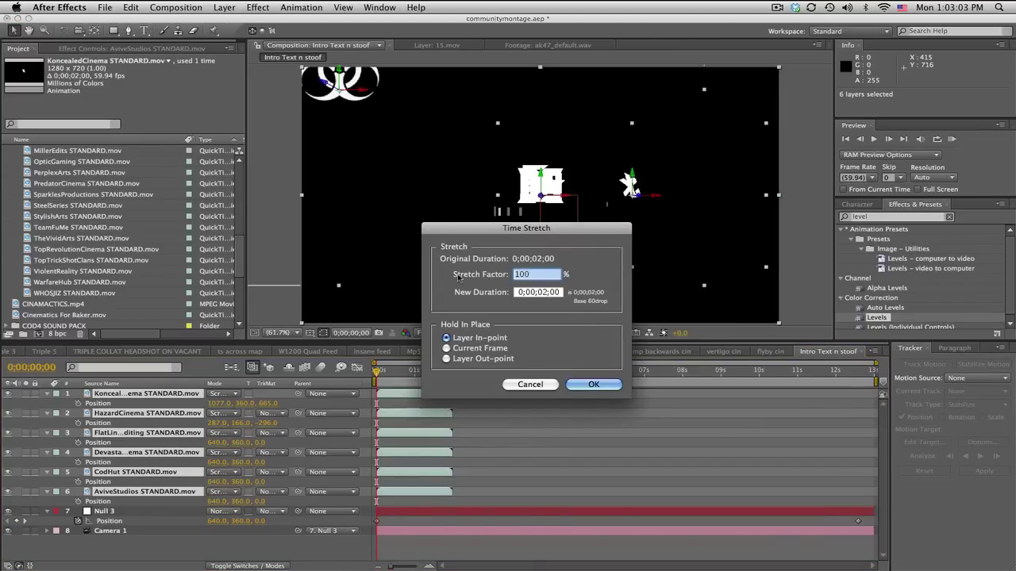
text(300)
key(Return)
drag(377, 371, 434, 371)
key(space)
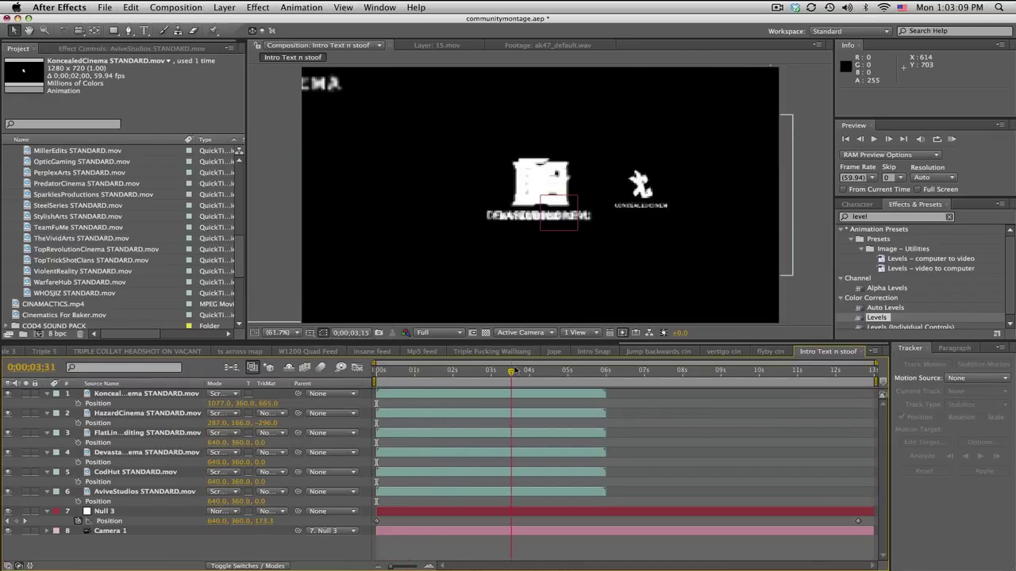
- Move the HazardCinema logo to Y 225 and X 338
key(space)
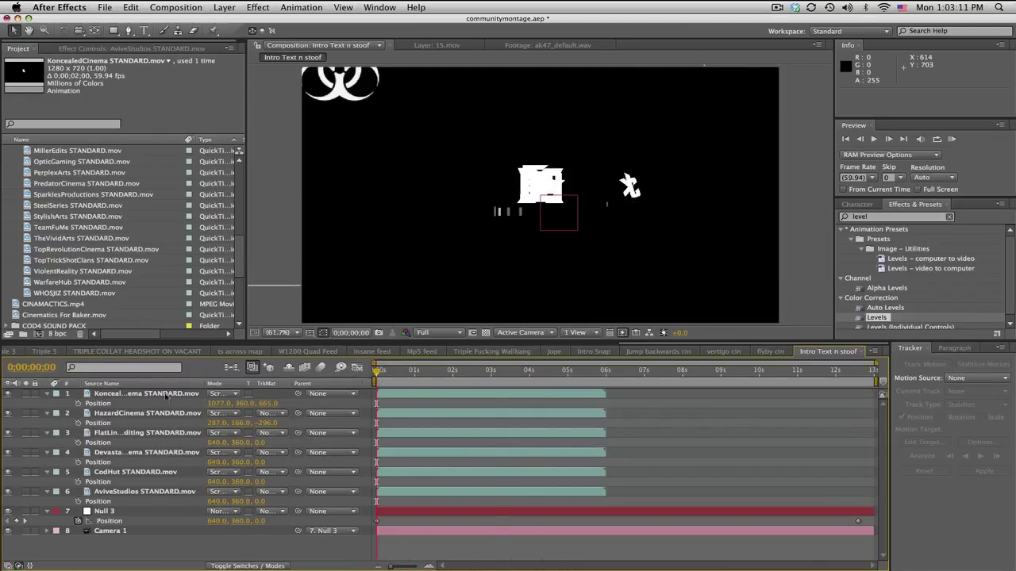
click(154, 396)
click(149, 415)
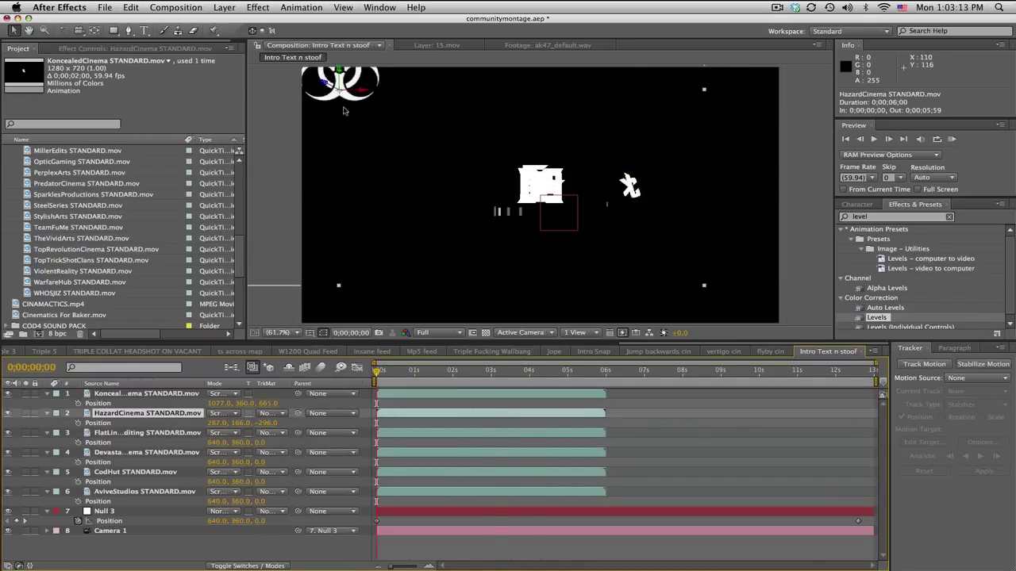
mouse_move(235, 423)
mouse_down()
mouse_move(212, 429)
mouse_move(223, 426)
mouse_up()
drag(378, 372, 438, 371)
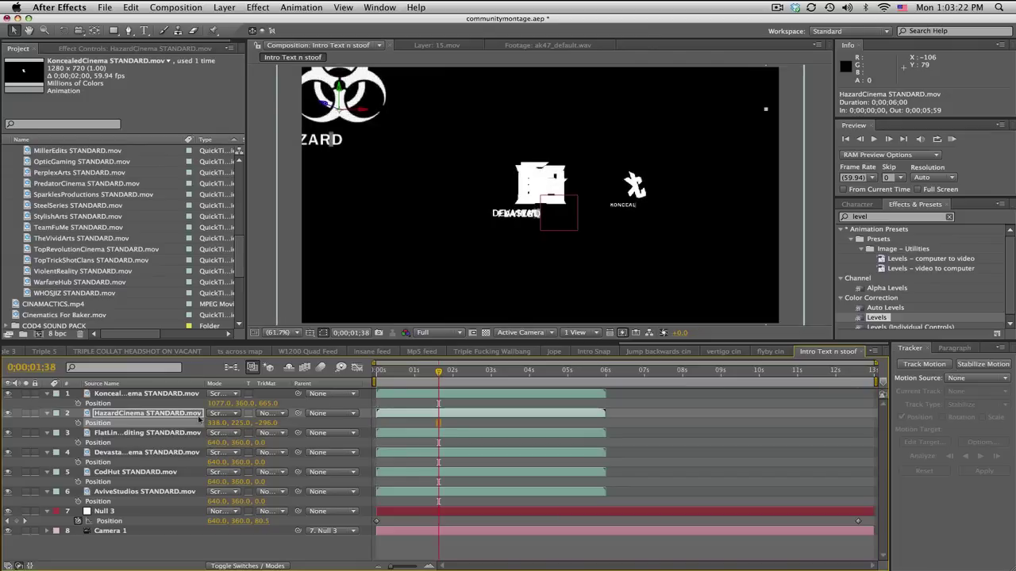
- Move FlatLineEditing to X 804, DevastationCinema to Y 653, and push CodHut deeper
click(172, 433)
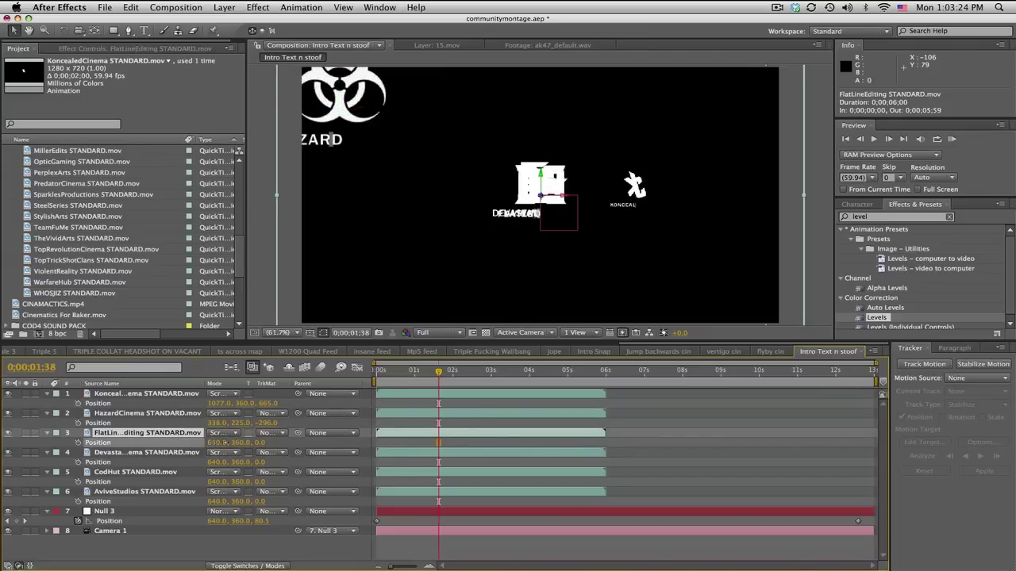
drag(213, 442, 274, 462)
click(185, 455)
click(395, 371)
drag(384, 374, 508, 373)
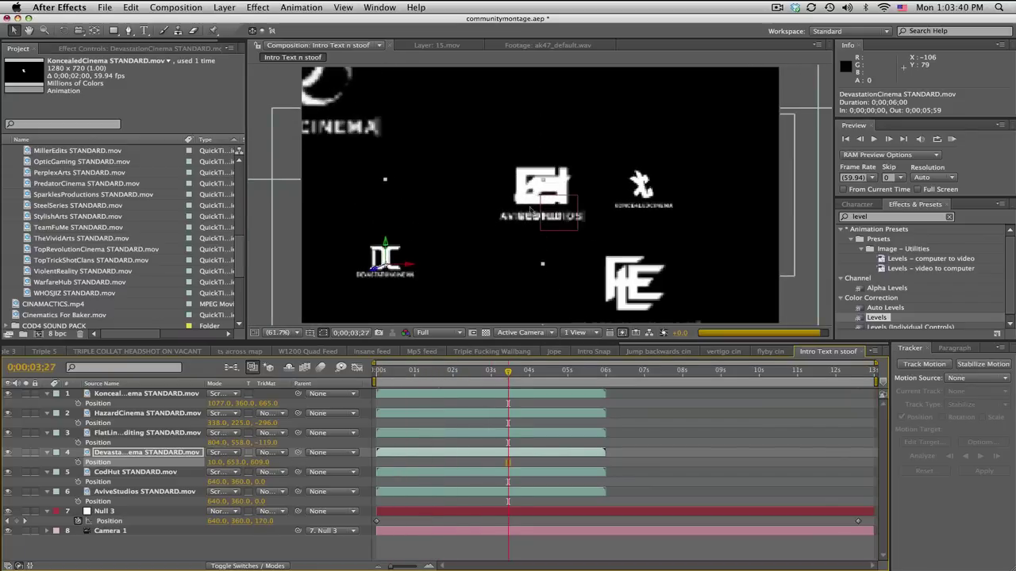
click(171, 472)
click(245, 485)
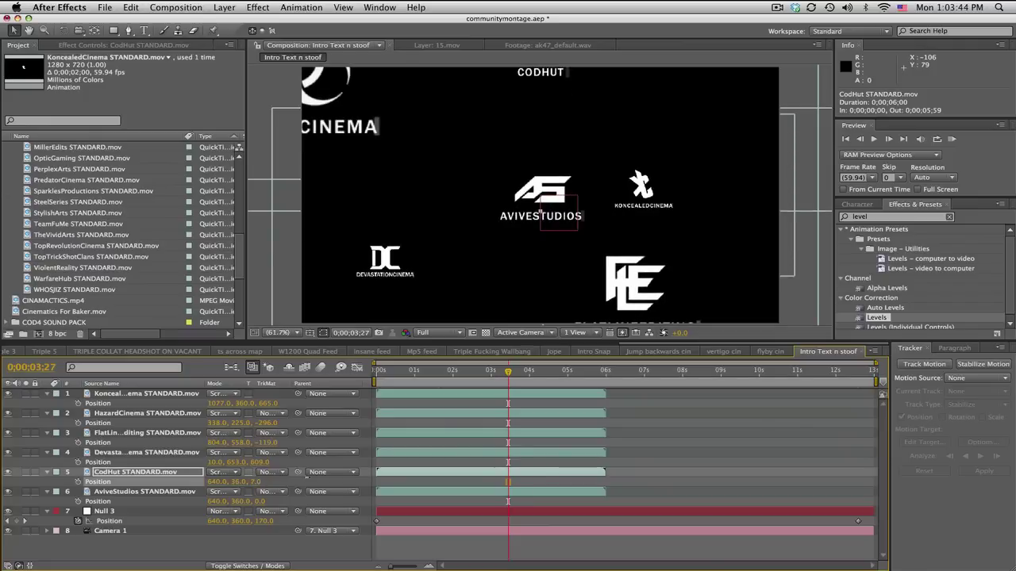
drag(255, 481, 219, 483)
- Move the AviveStudios logo left and far back to 276, 360, 1410
click(227, 504)
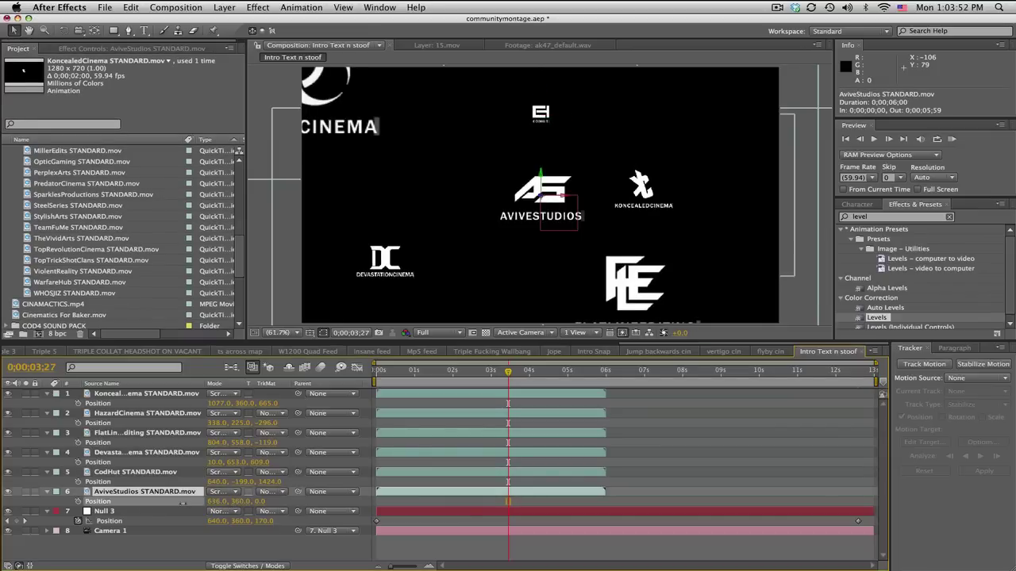
drag(218, 504, 343, 477)
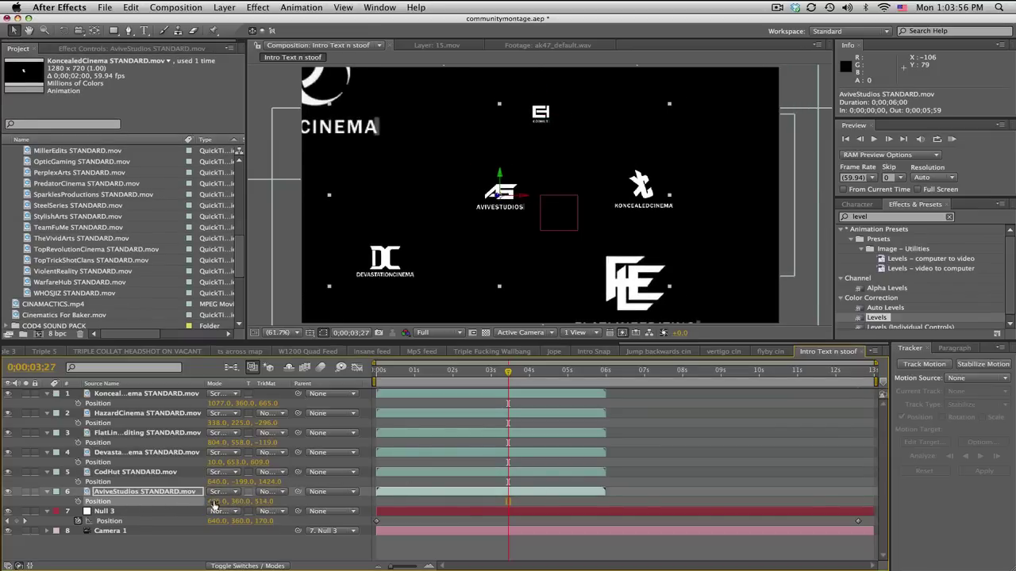
click(464, 370)
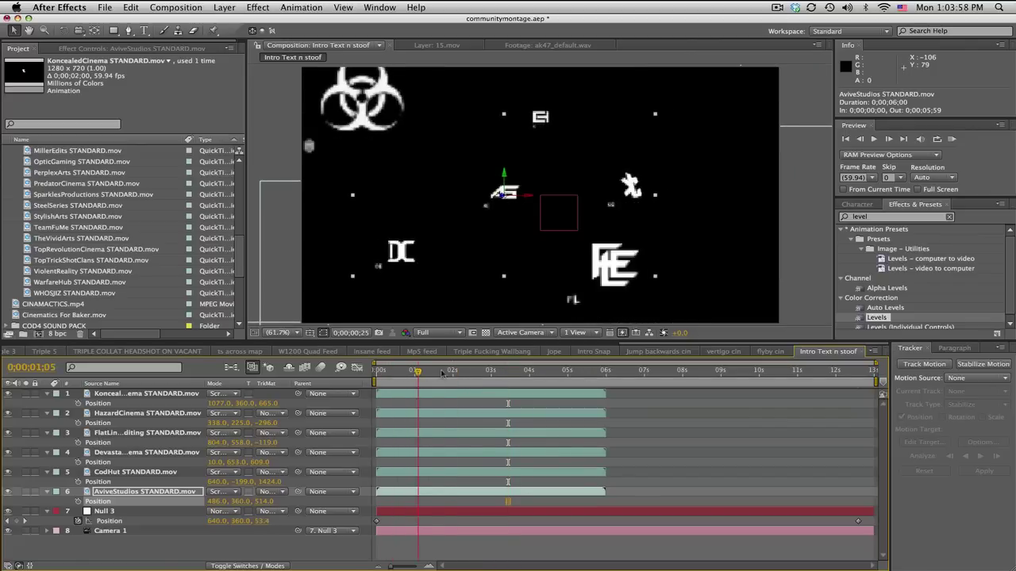
drag(491, 370, 522, 370)
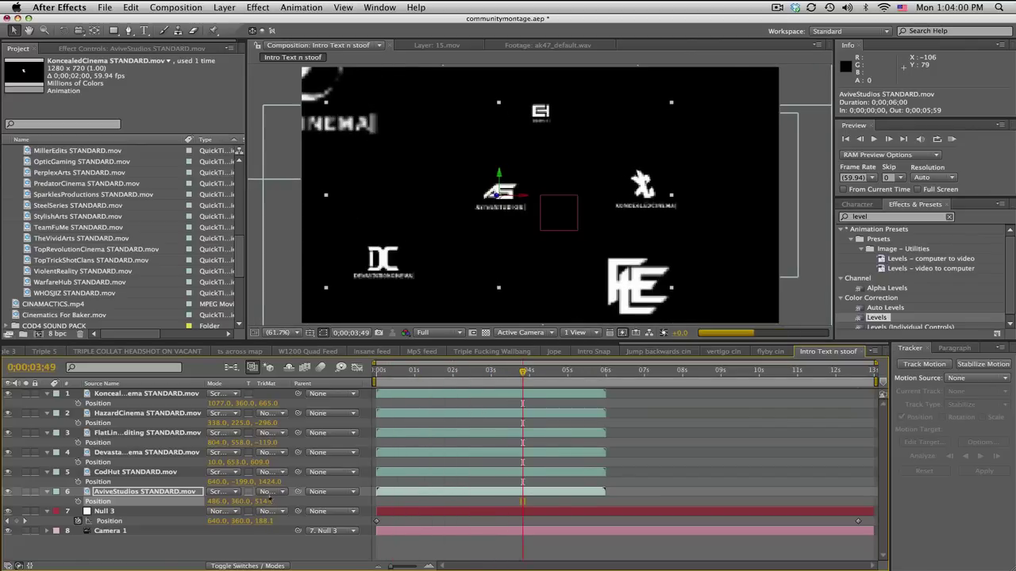
mouse_move(264, 502)
mouse_down()
mouse_move(279, 500)
mouse_move(266, 500)
mouse_up()
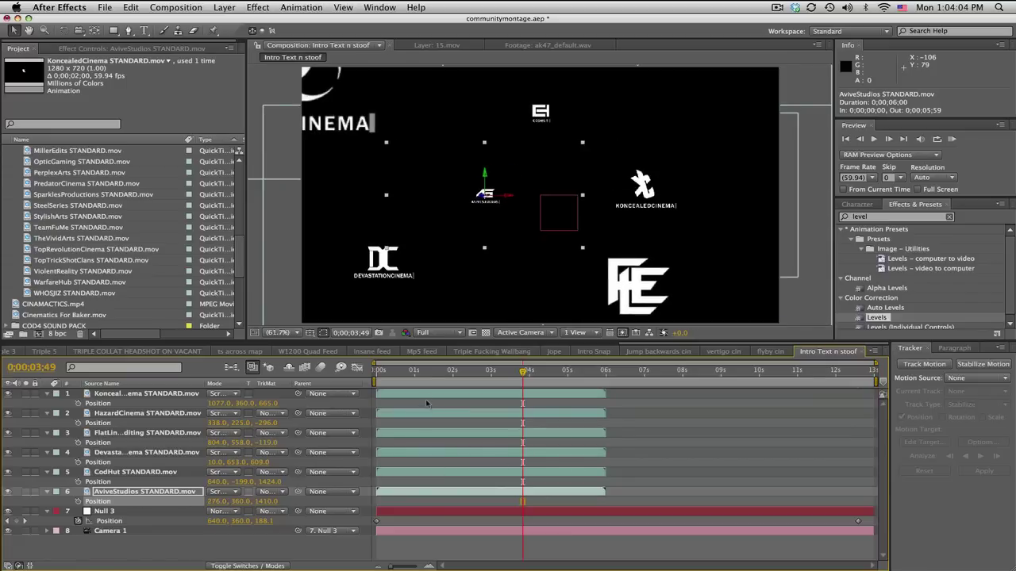
drag(420, 371, 446, 370)
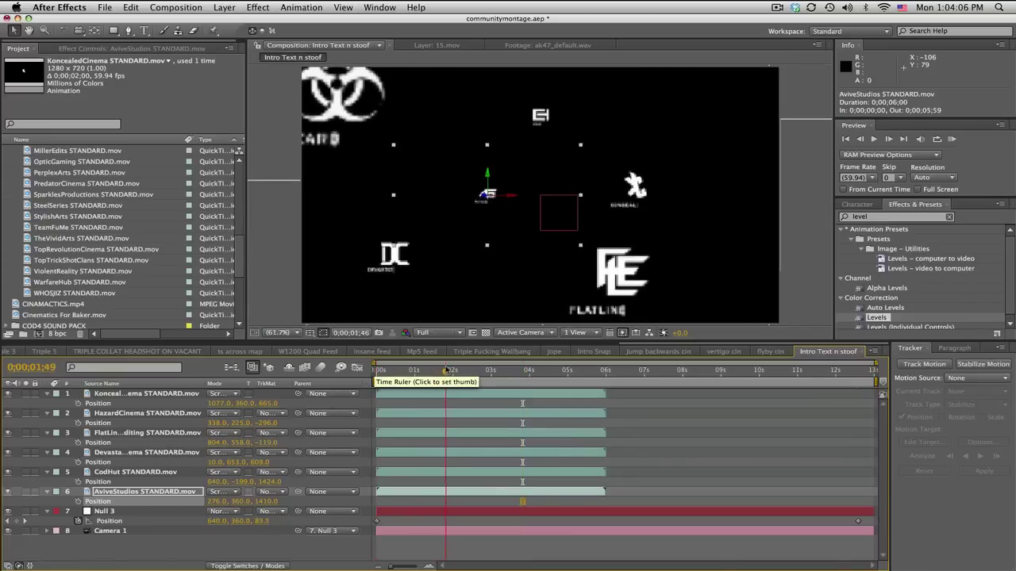
- Turn on Camera 1's depth of field with aperture 100 px and blur level 200%
click(115, 533)
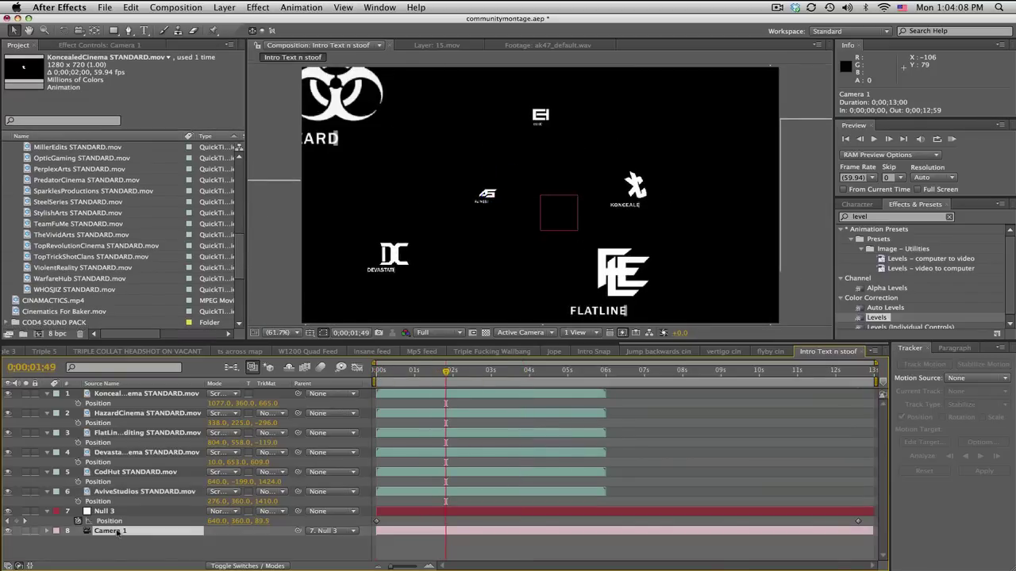
key(a)
key(a)
key(a)
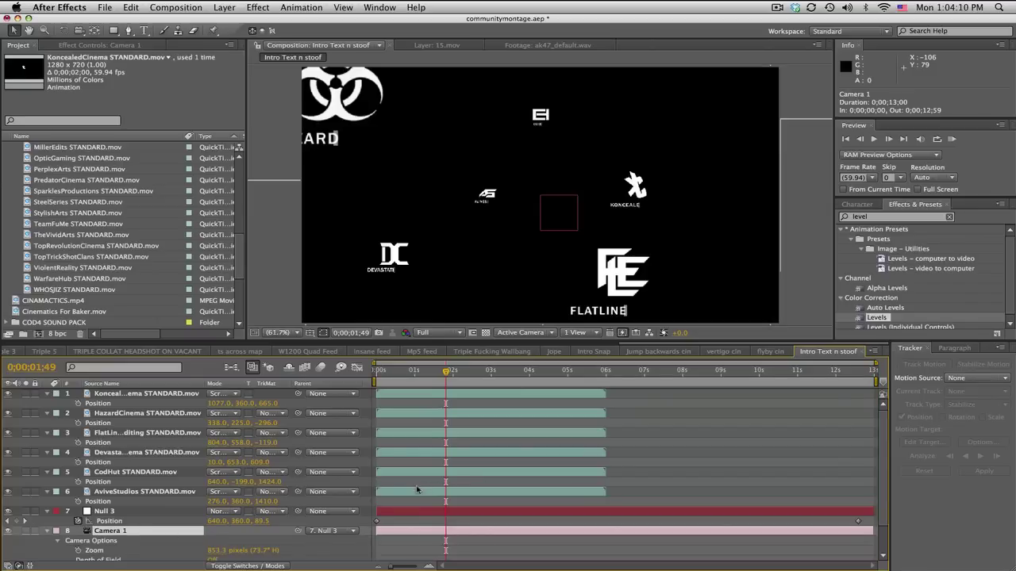
drag(482, 342, 482, 281)
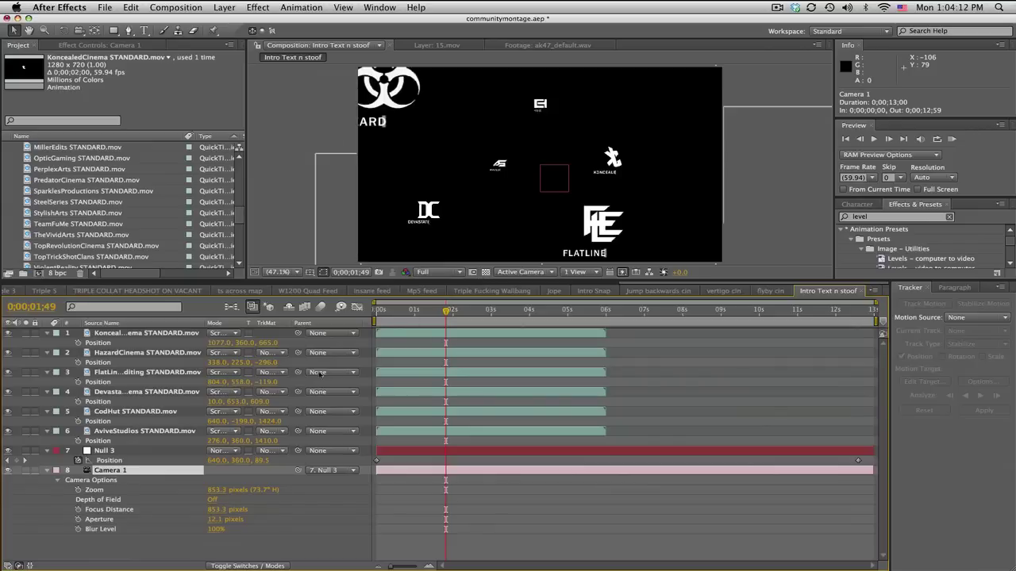
click(213, 500)
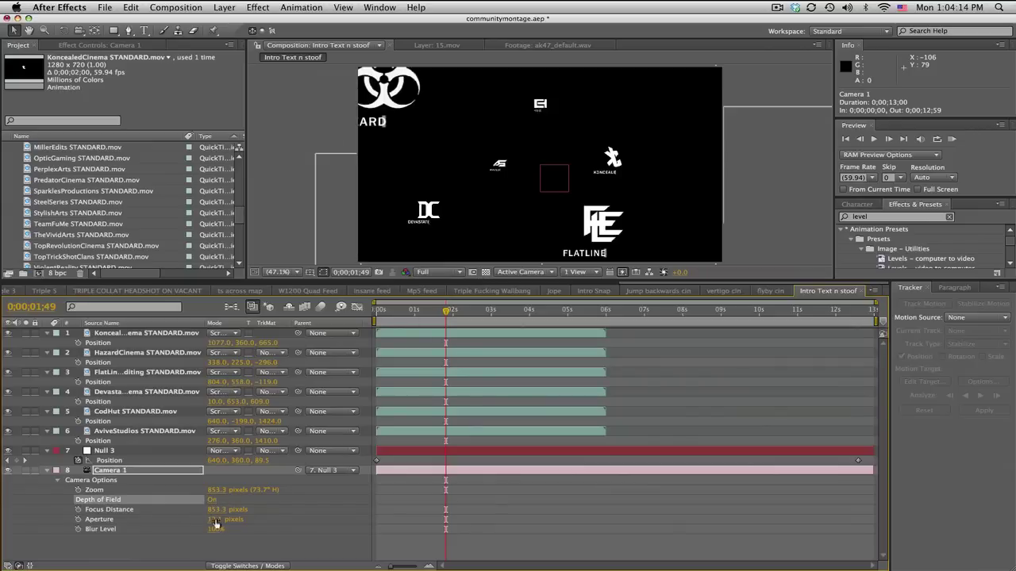
click(216, 519)
text(100)
key(Return)
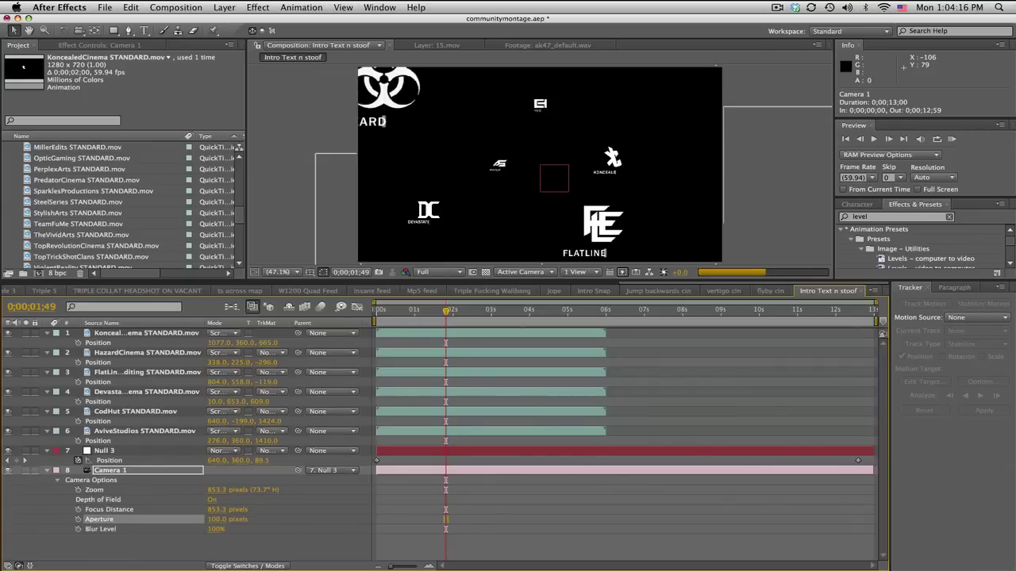
click(215, 530)
text(200)
key(Return)
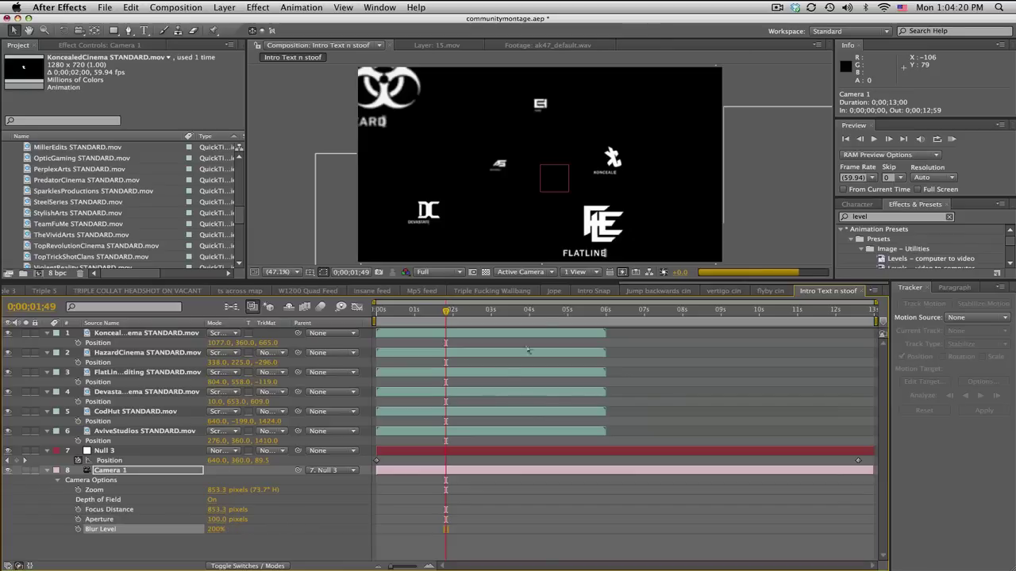
- Scrub the opening frames to check the blur, then switch depth of field back off
drag(534, 281, 534, 401)
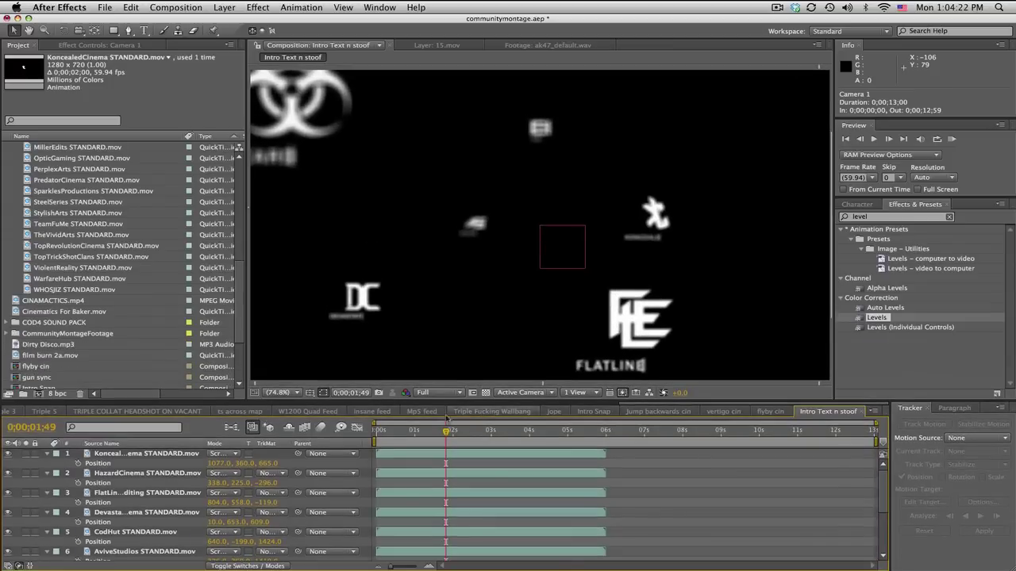
click(421, 431)
drag(398, 431, 464, 437)
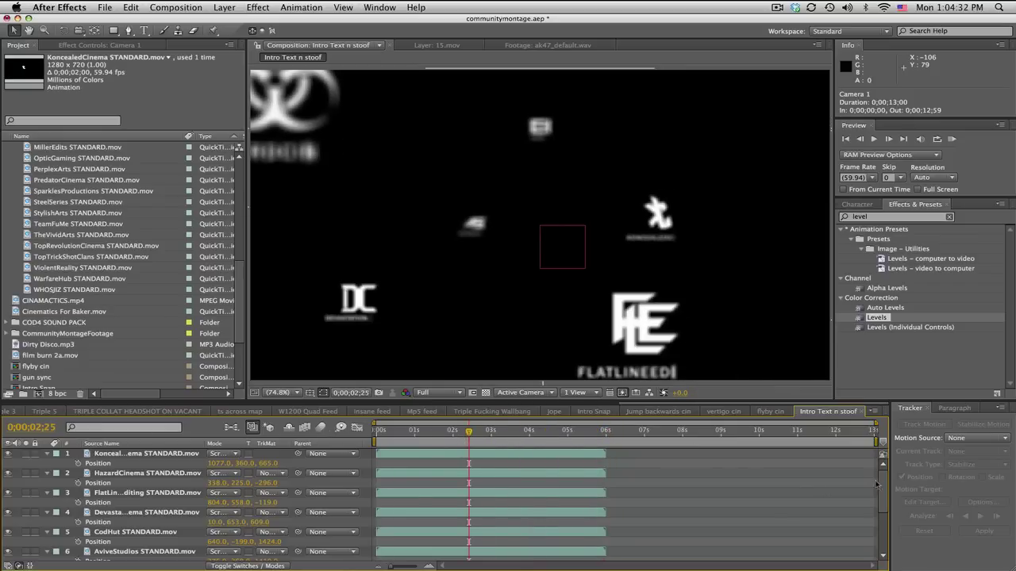
scroll(878, 484, down, 5)
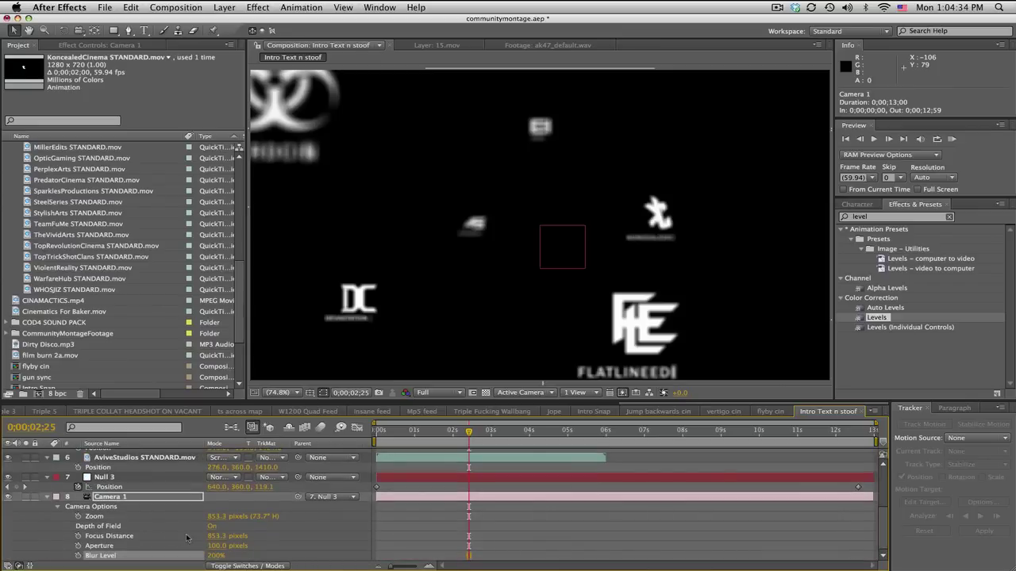
click(211, 527)
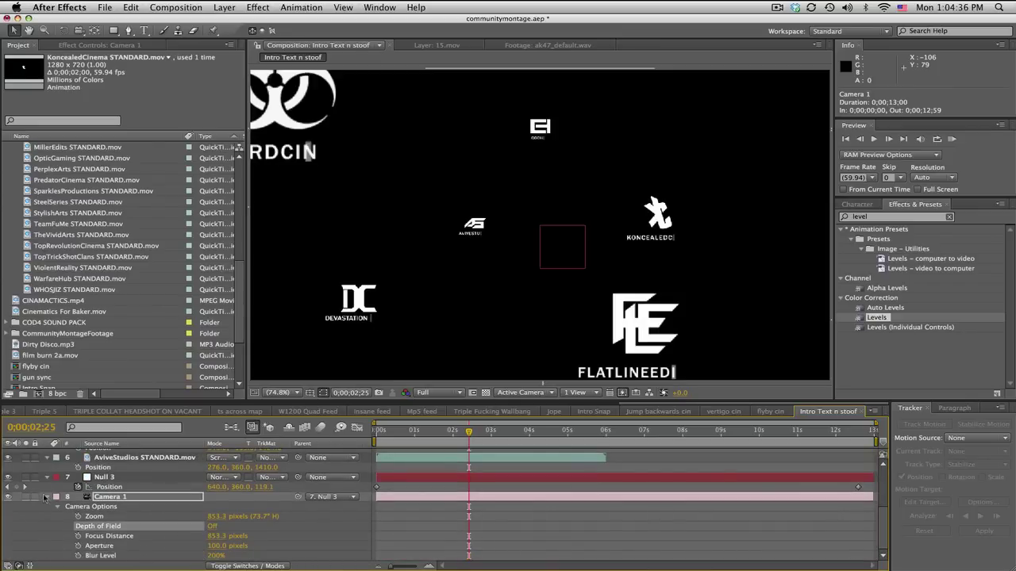
- Collapse the camera properties and hide the six logo layers' position properties
click(46, 496)
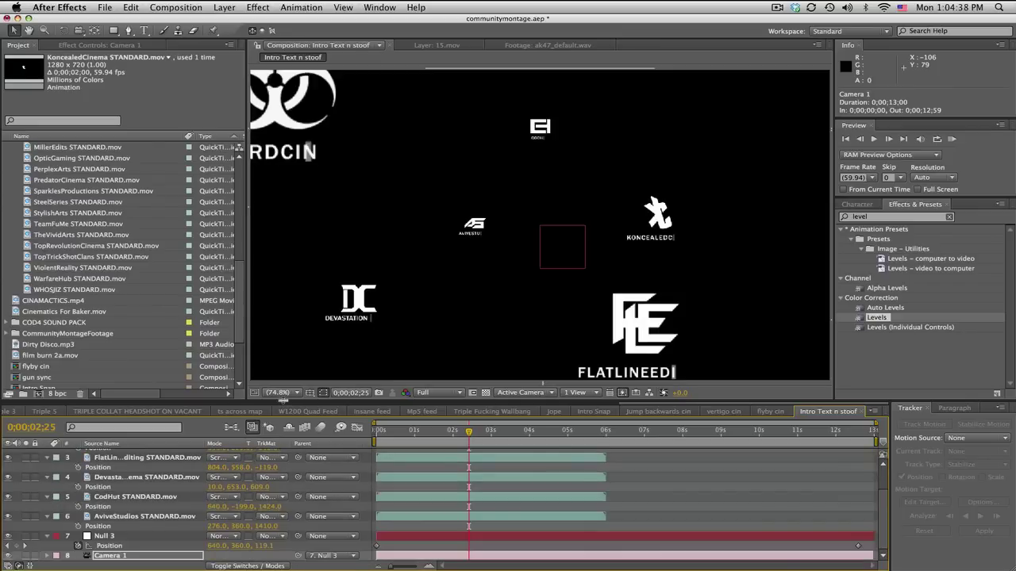
drag(283, 399, 283, 299)
click(118, 351)
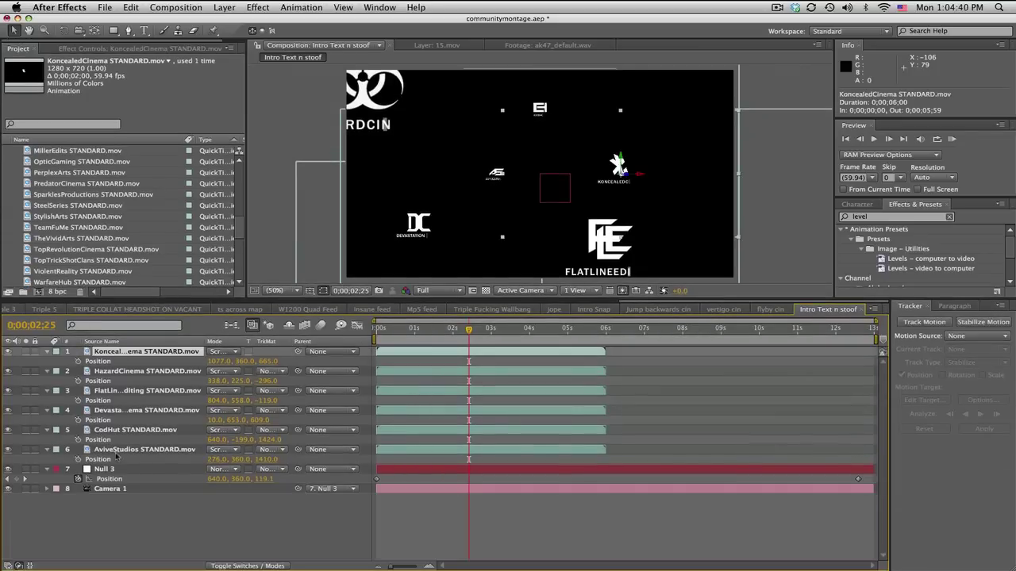
shift+click(119, 450)
key(p)
click(123, 483)
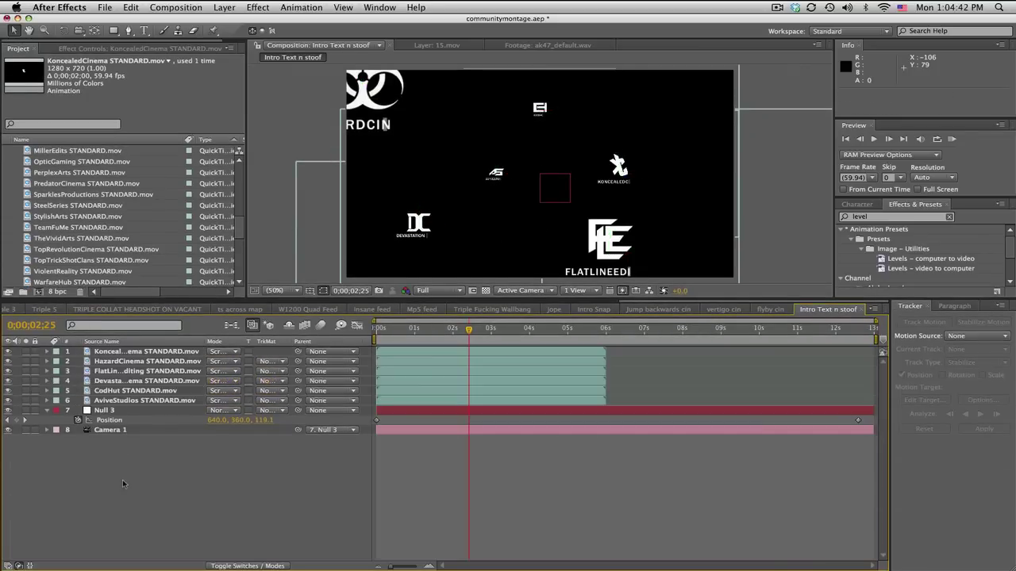
click(144, 30)
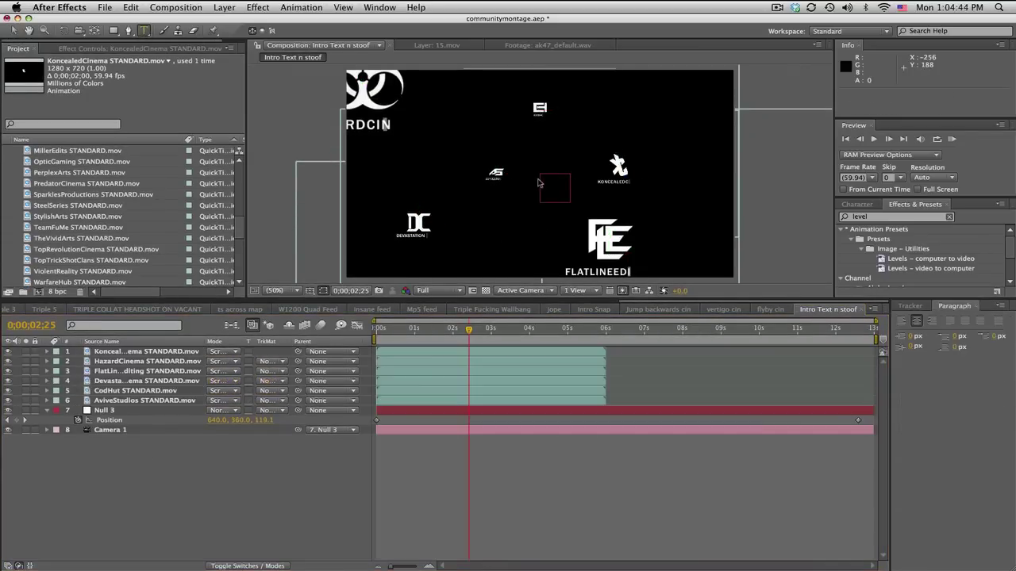
- Start a new text layer in light pink using the Typograph font
click(613, 214)
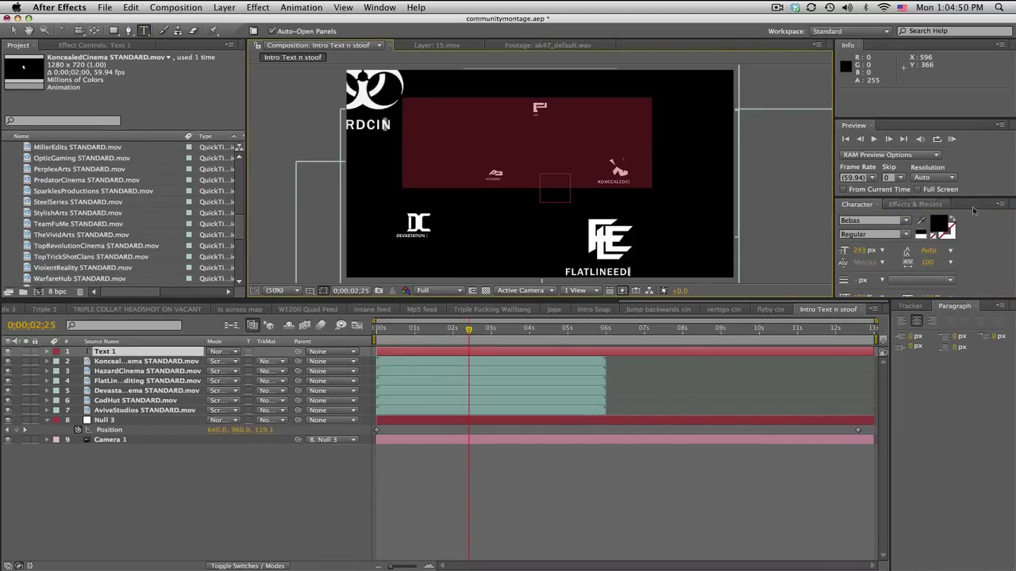
click(938, 225)
click(334, 375)
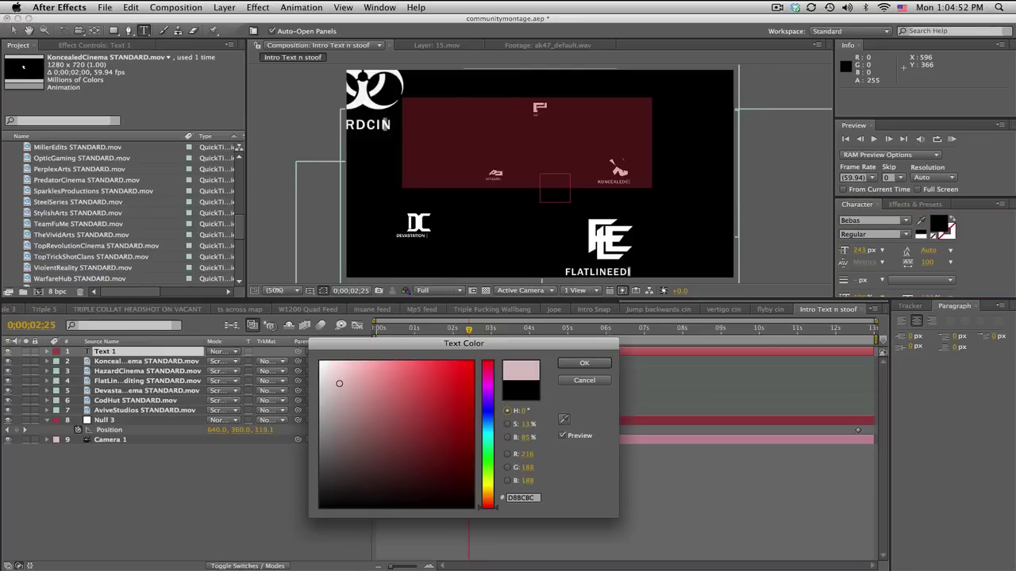
click(582, 363)
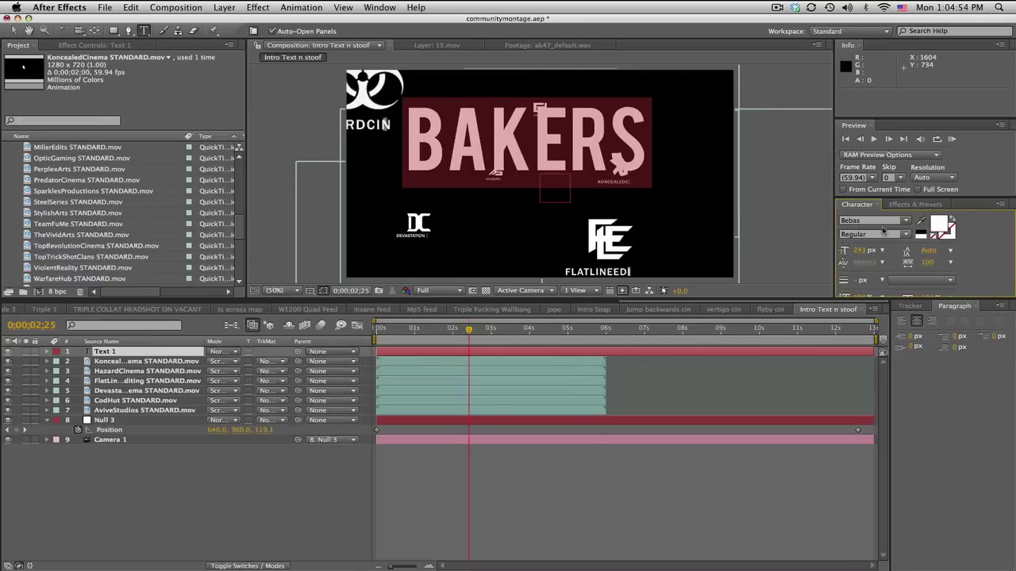
click(876, 222)
text(Typograph)
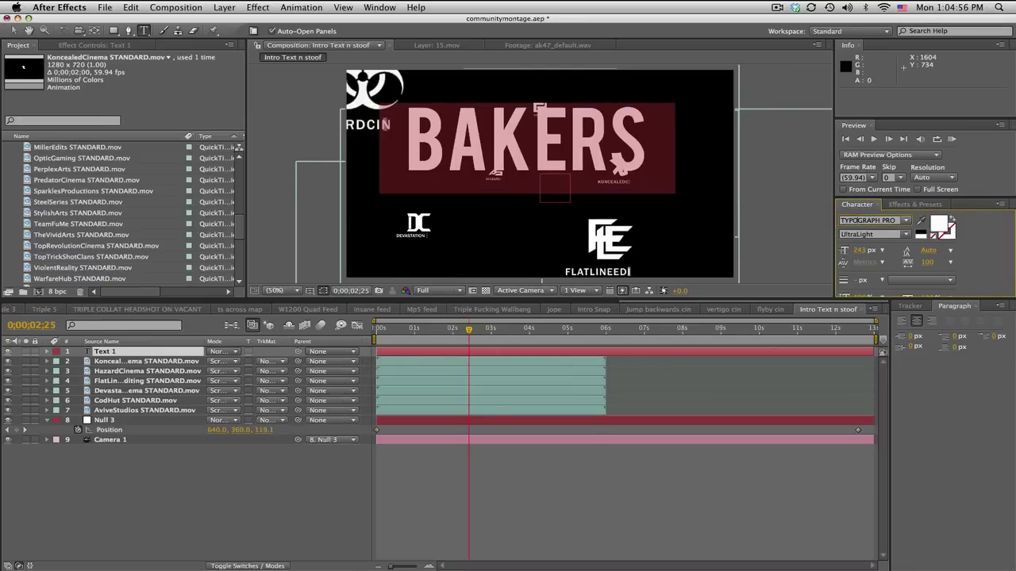
- Make the text read BAKER on the first line and PRESENTS below it
click(650, 149)
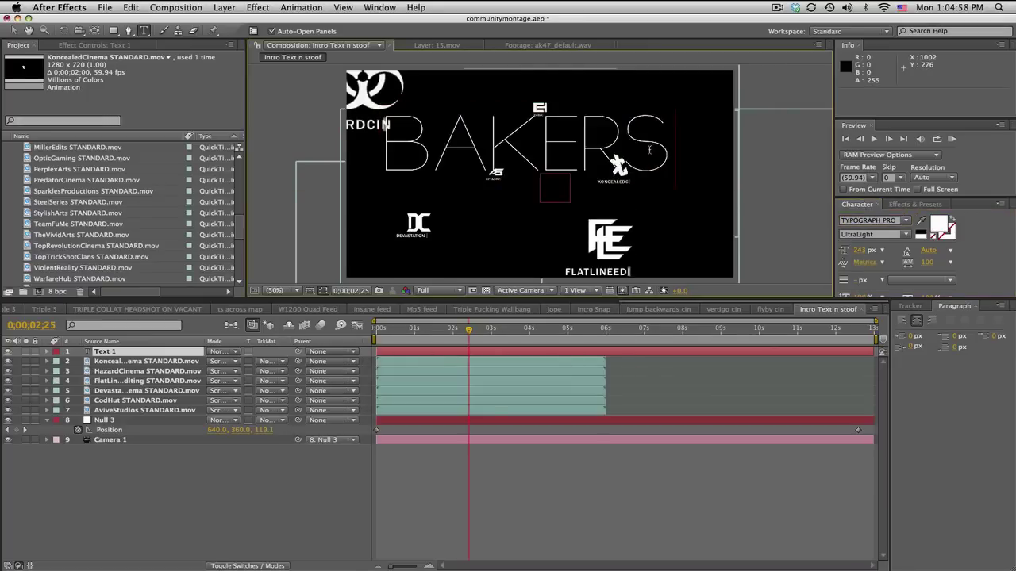
key(BackSpace)
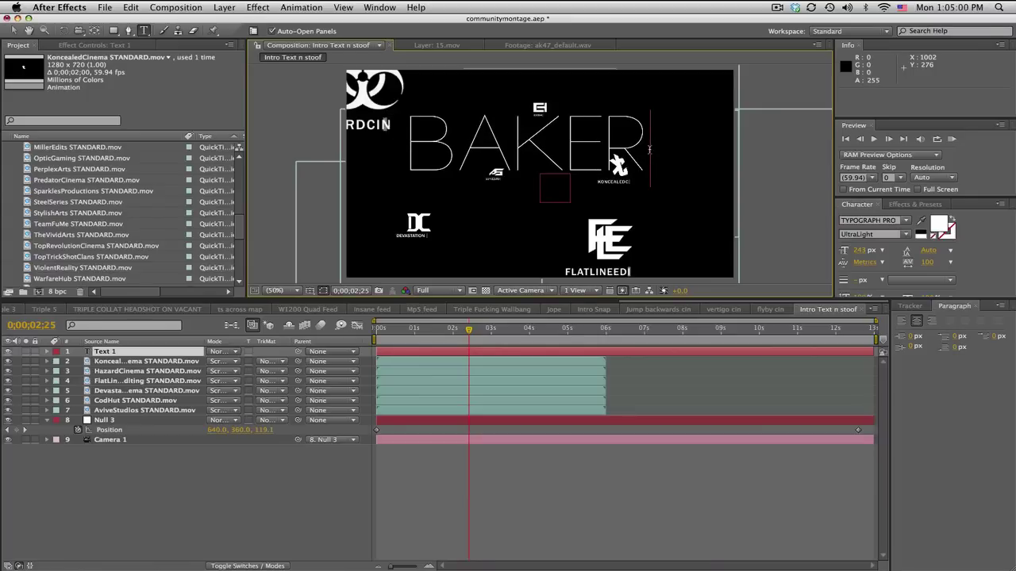
key(Return)
text(PRESENTS)
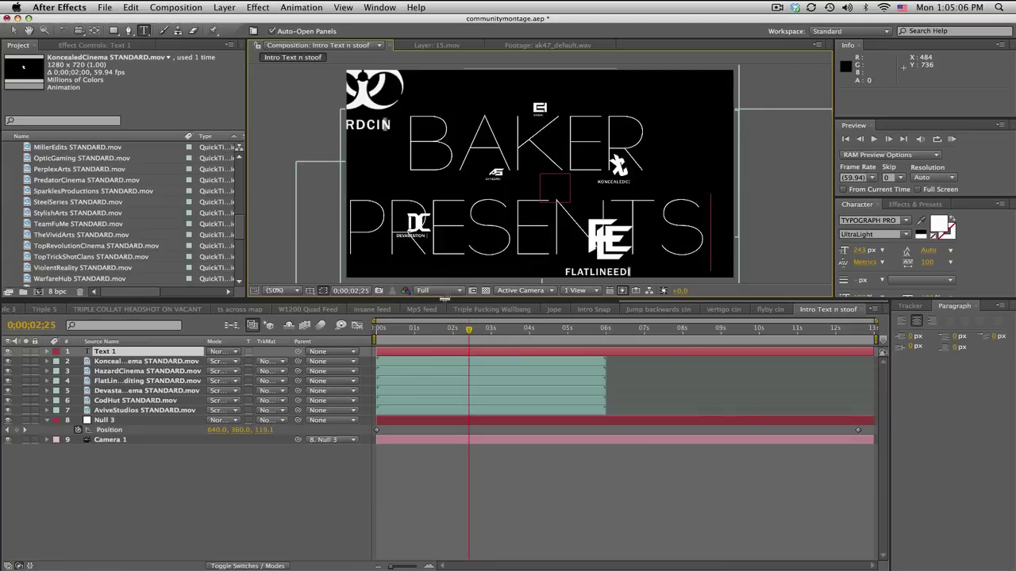
drag(444, 300, 445, 349)
- Solo the title layer, shrink the title to 171 px and correct the BAKER spelling
click(26, 402)
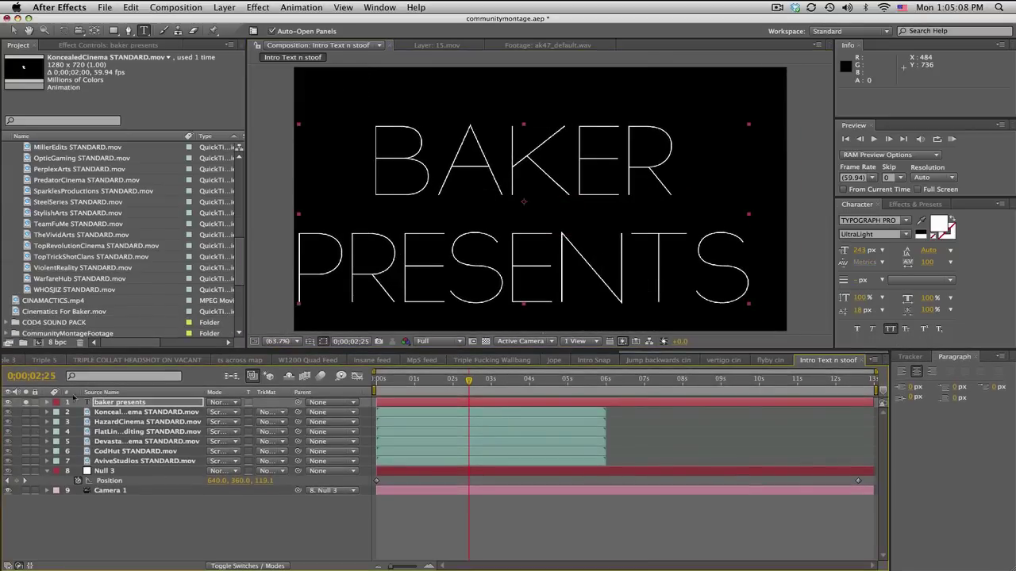
double_click(735, 287)
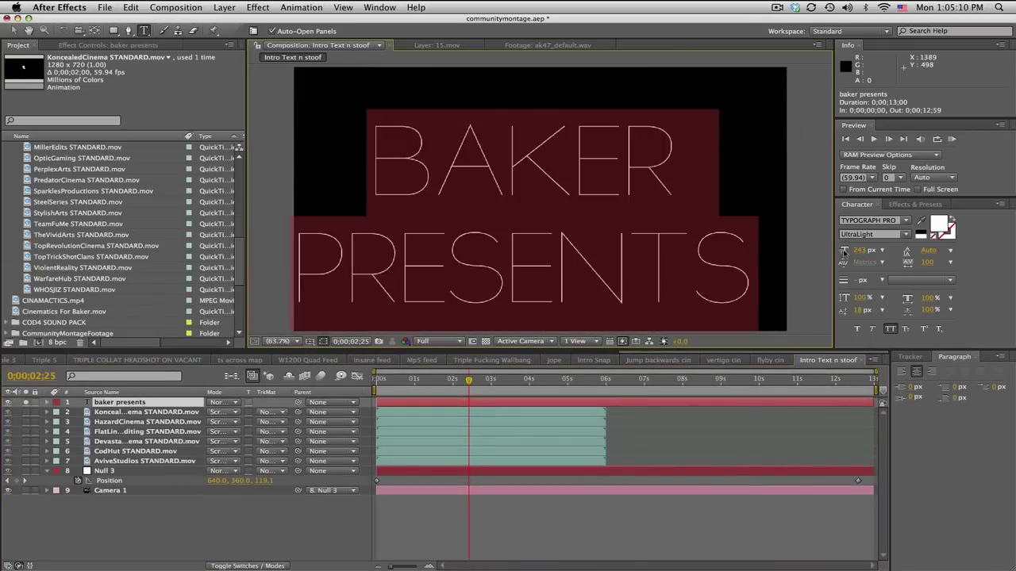
drag(842, 249, 376, 164)
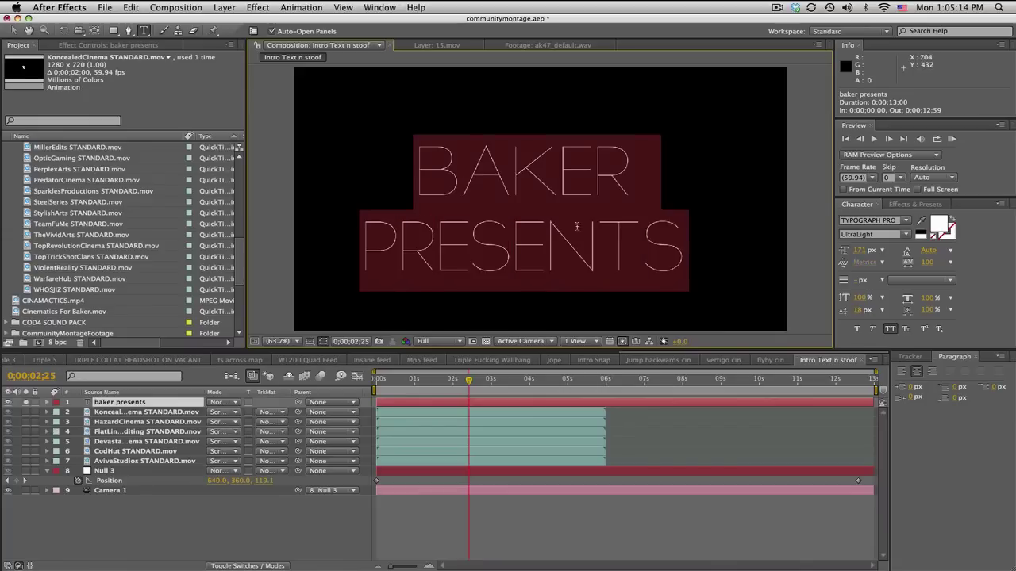
click(647, 194)
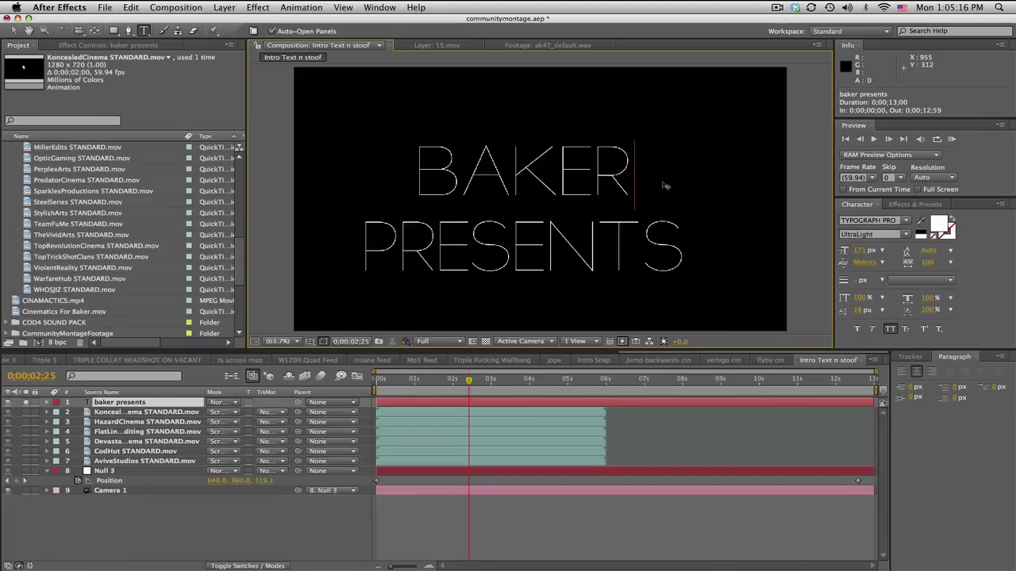
key(BackSpace)
text(R)
click(677, 242)
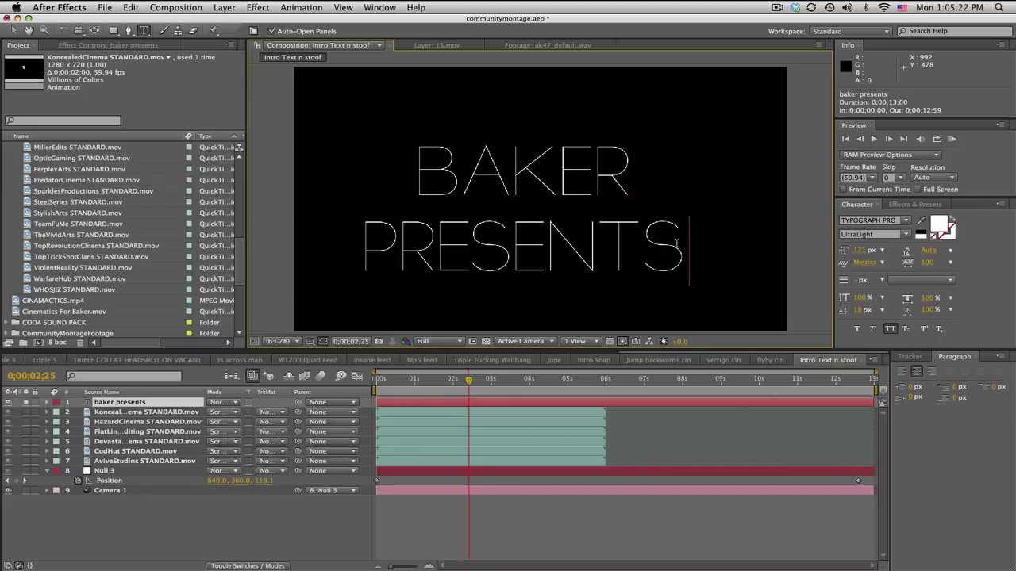
- Set BAKER to Light weight at 250 px and tighten the leading to 147 px
drag(627, 171, 391, 181)
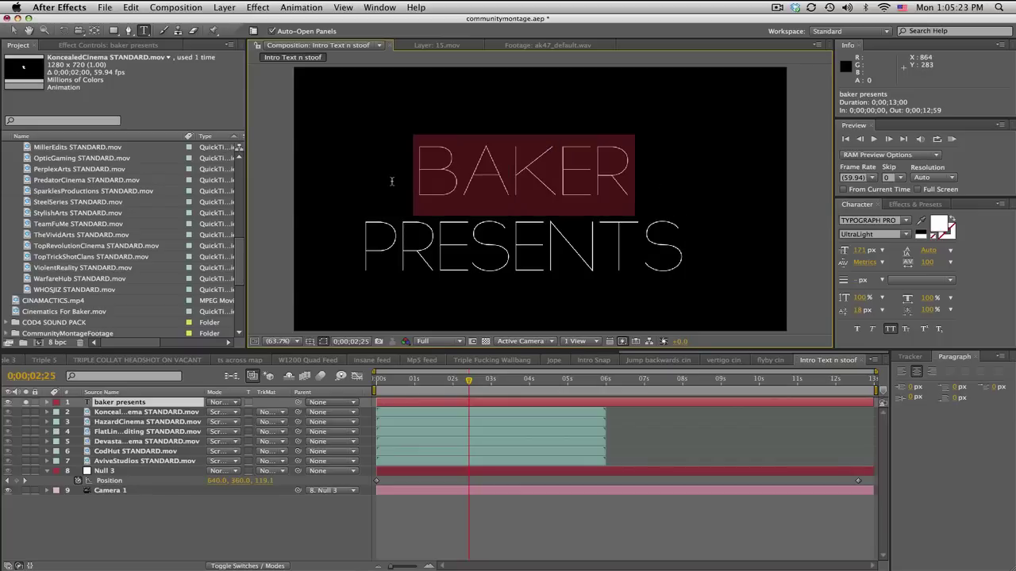
click(905, 236)
click(874, 267)
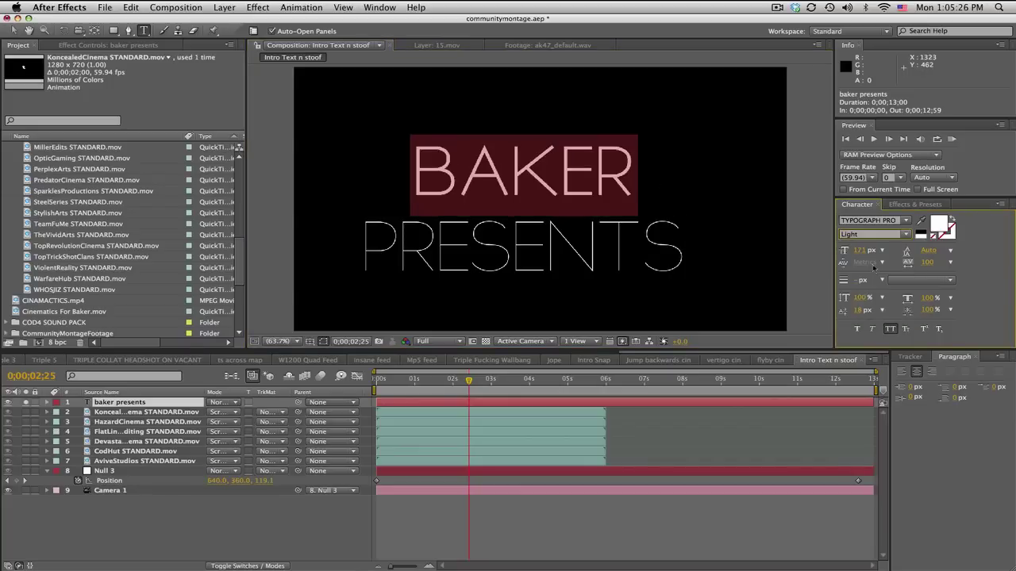
drag(857, 253, 919, 254)
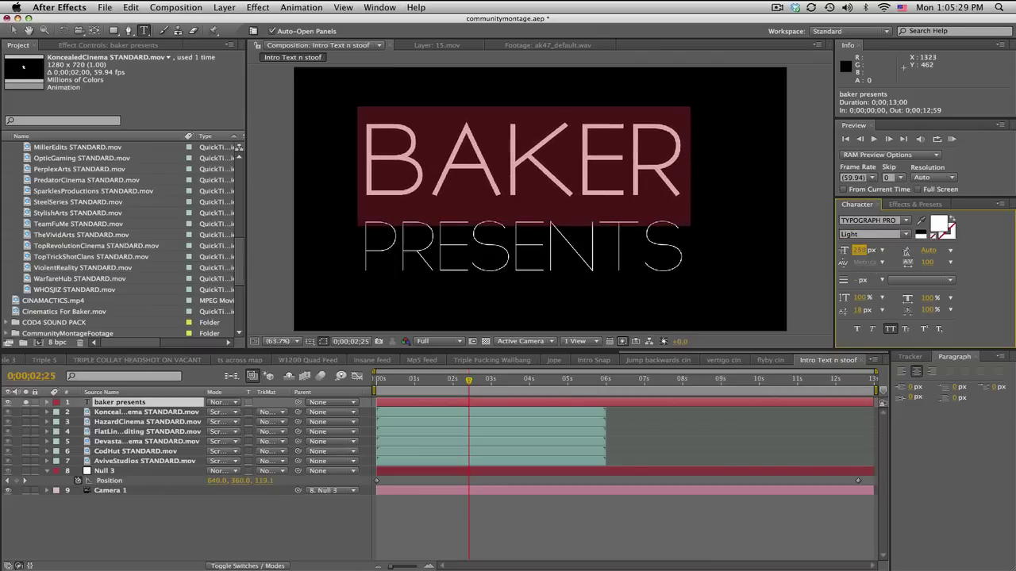
click(707, 233)
key(ctrl+a)
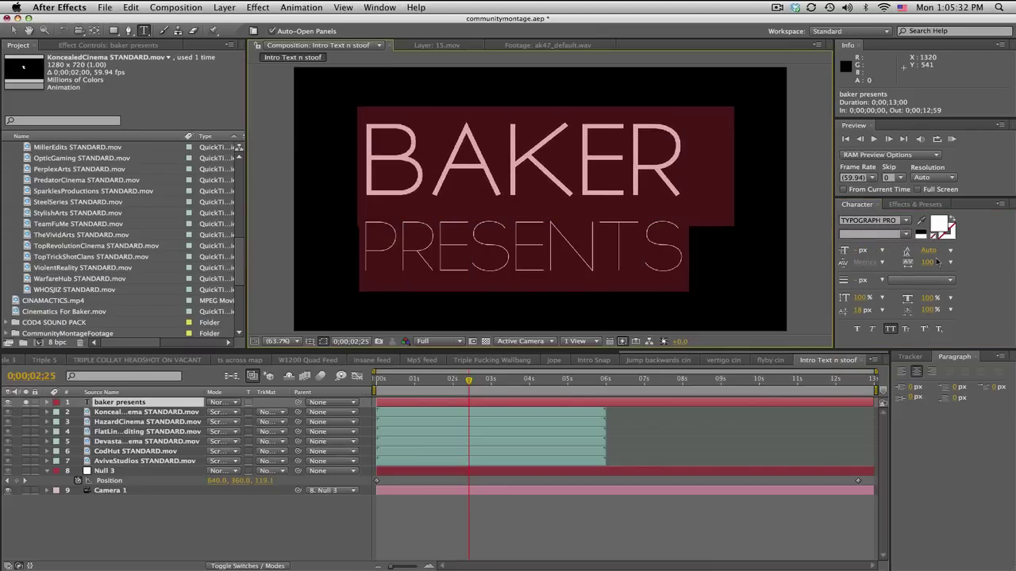
mouse_move(926, 253)
mouse_down()
mouse_move(905, 252)
mouse_move(936, 252)
mouse_up()
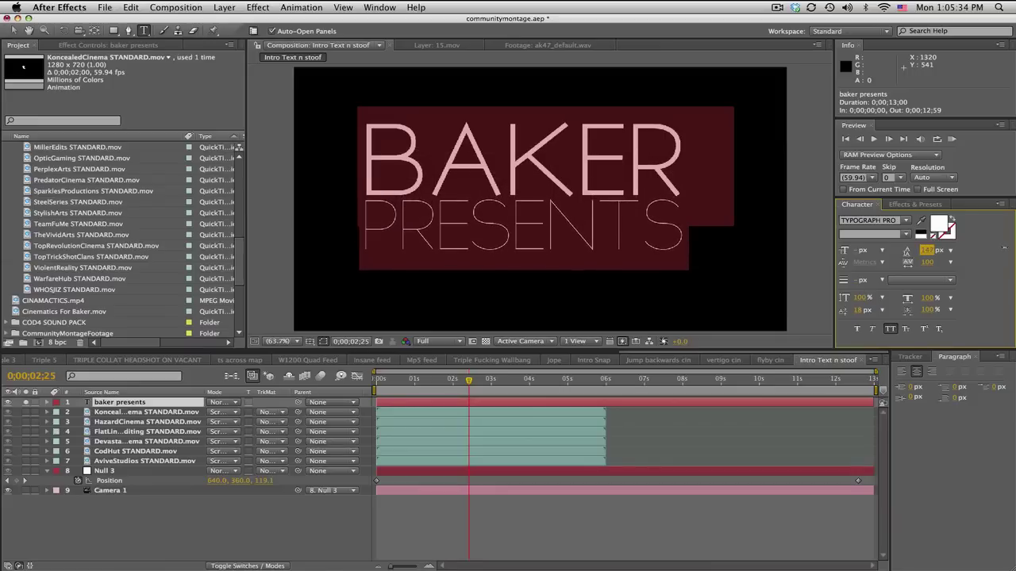
click(716, 451)
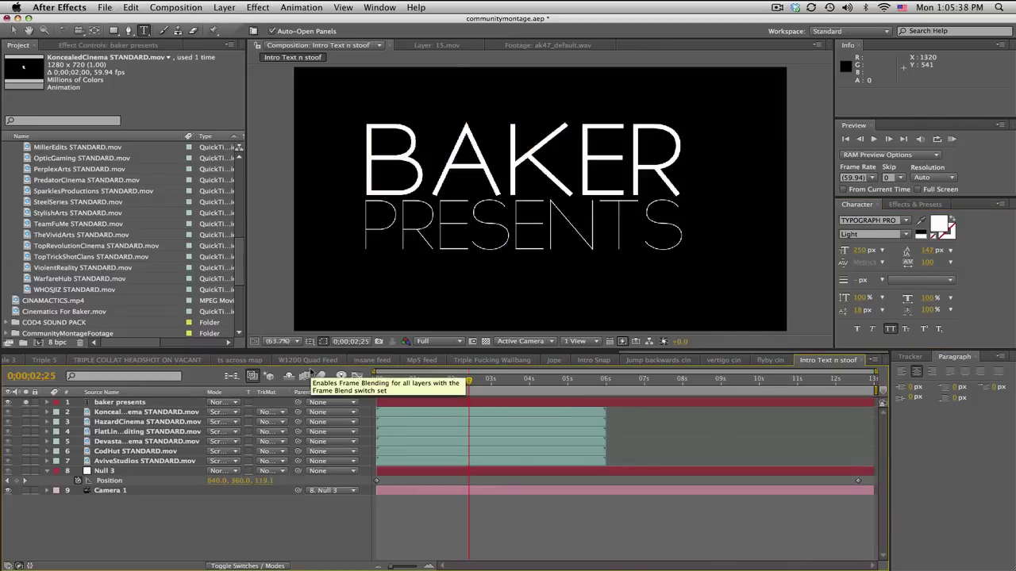
- Make the baker presents layer 3D and position it at 640, 382
click(256, 566)
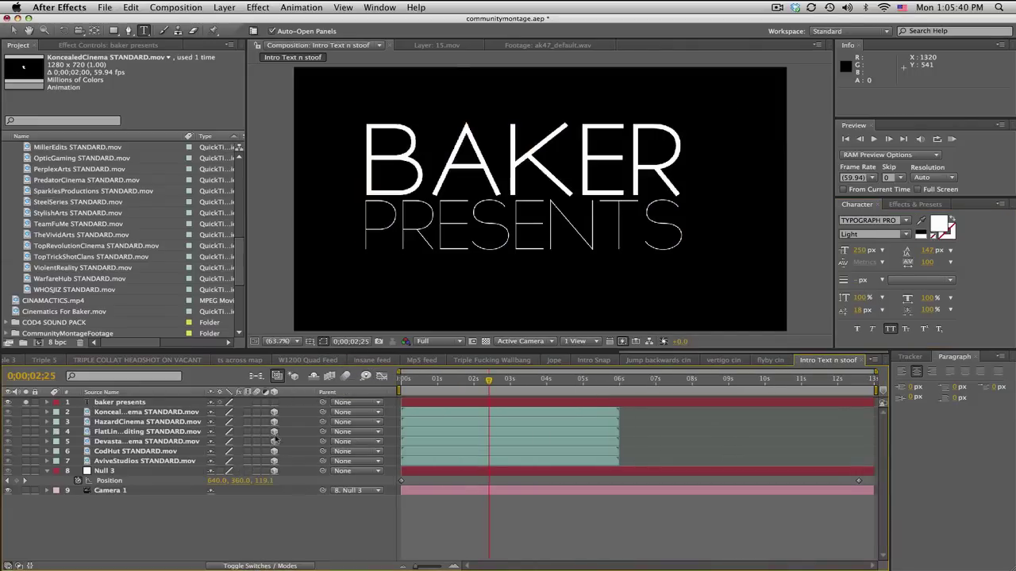
click(274, 402)
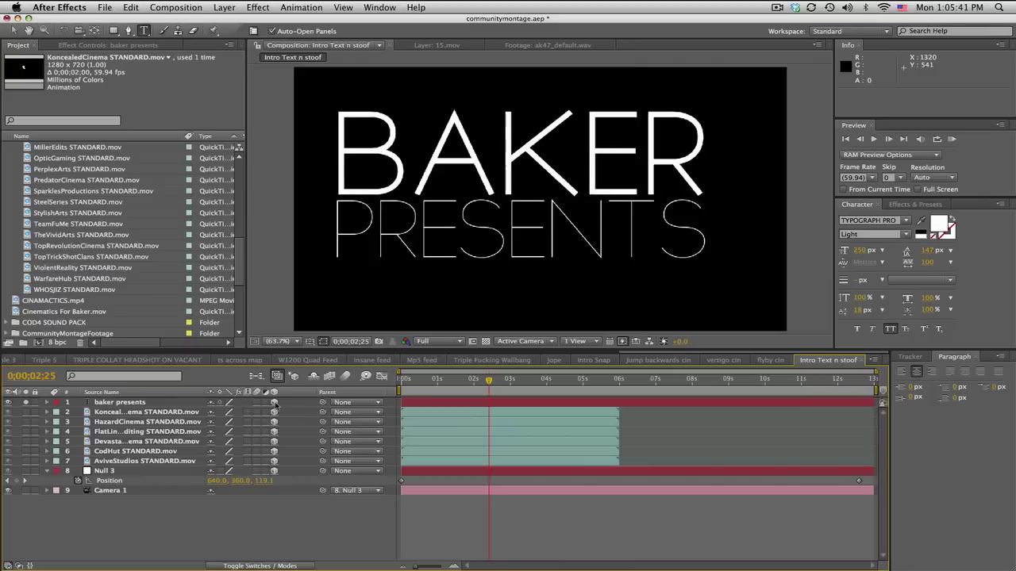
click(172, 406)
key(p)
click(215, 413)
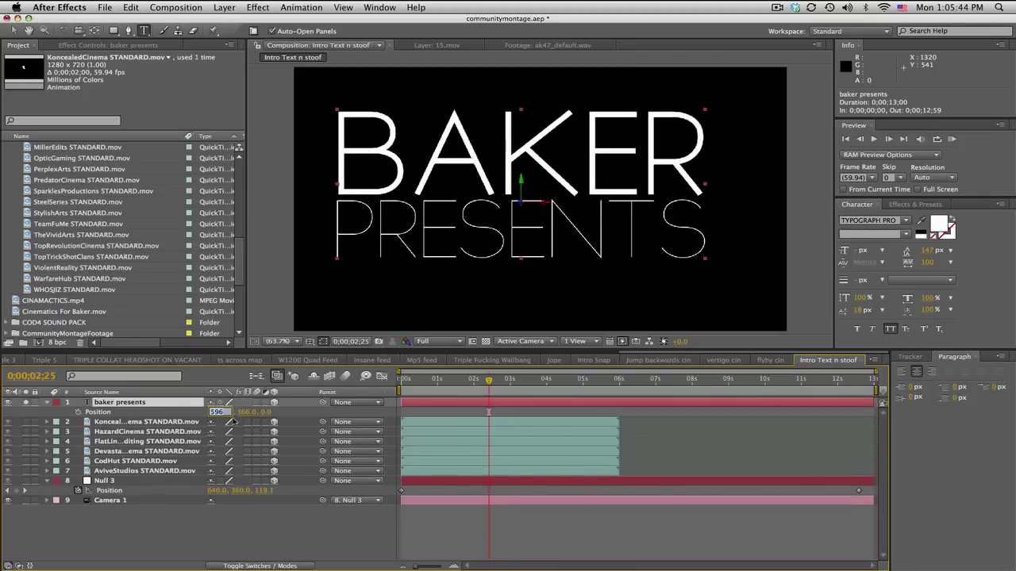
text(640)
key(Return)
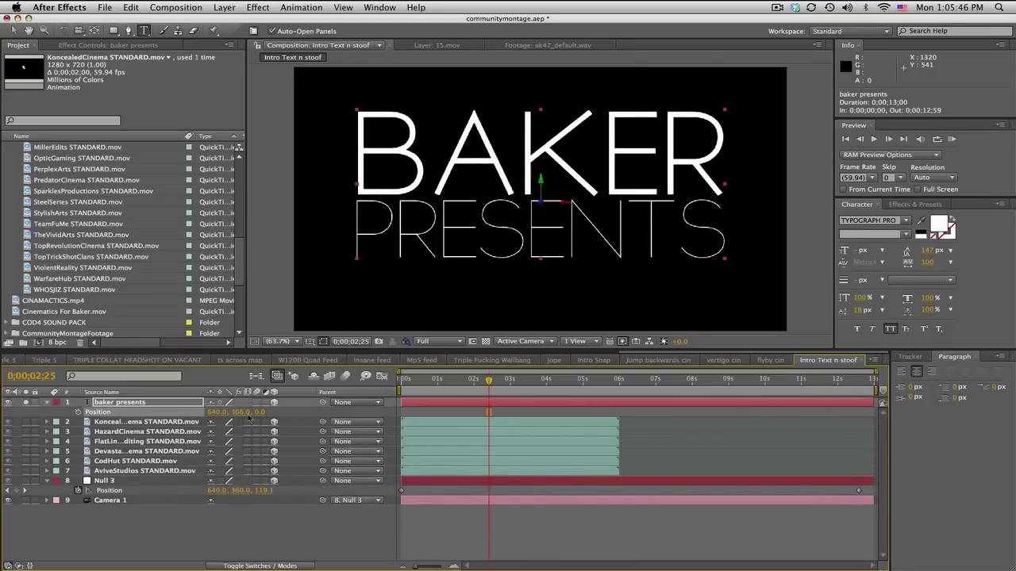
click(239, 413)
text(360)
key(Return)
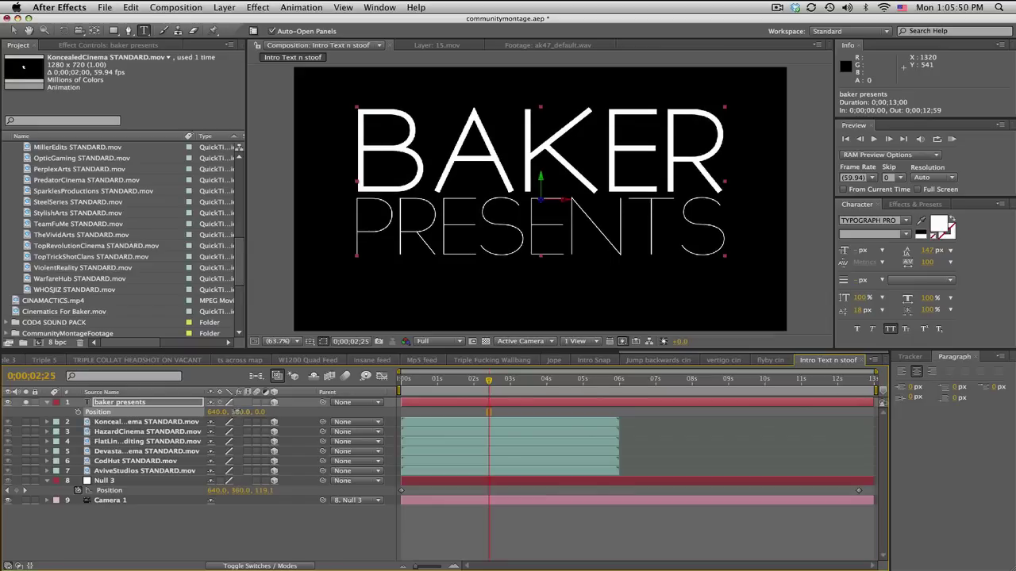
drag(238, 411, 335, 410)
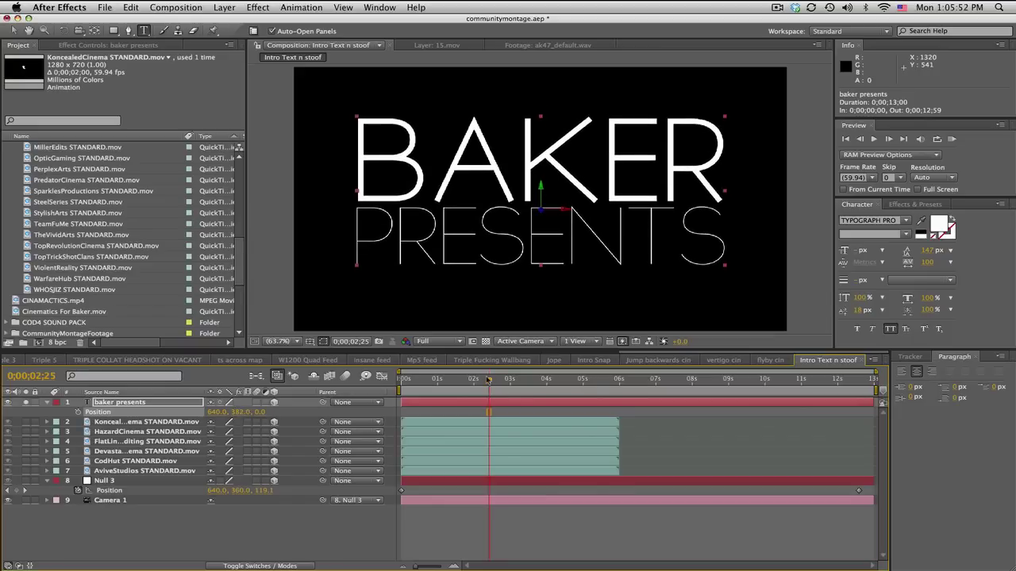
- Unsolo the title so the logos show, scale it to 40%, and preview
drag(489, 379, 401, 380)
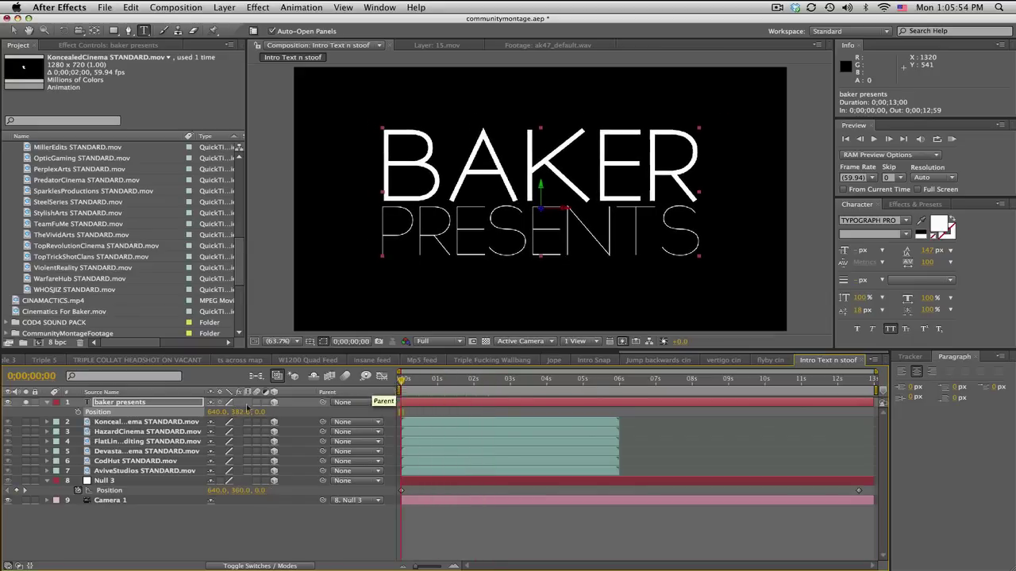
click(26, 404)
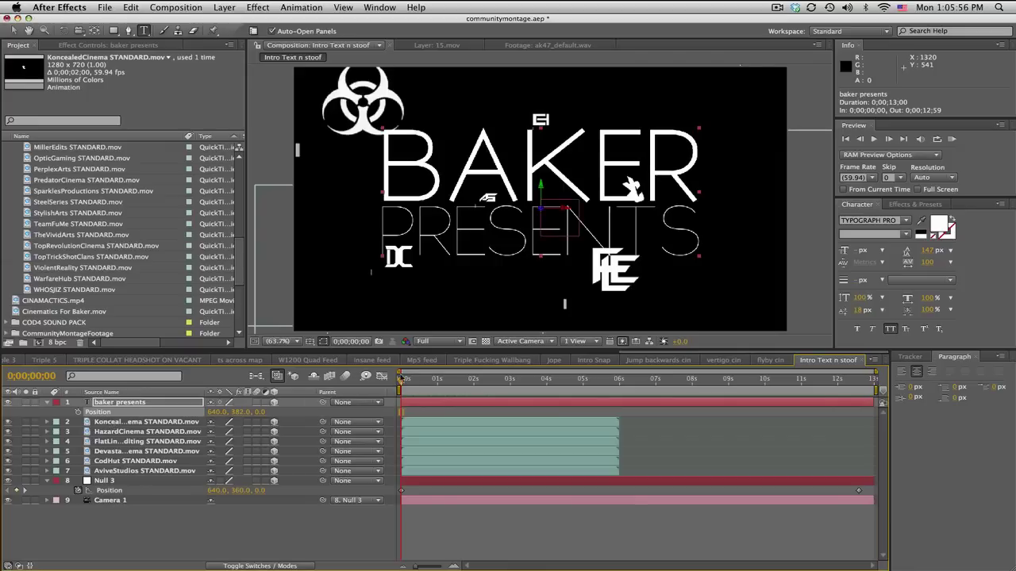
drag(401, 379, 470, 381)
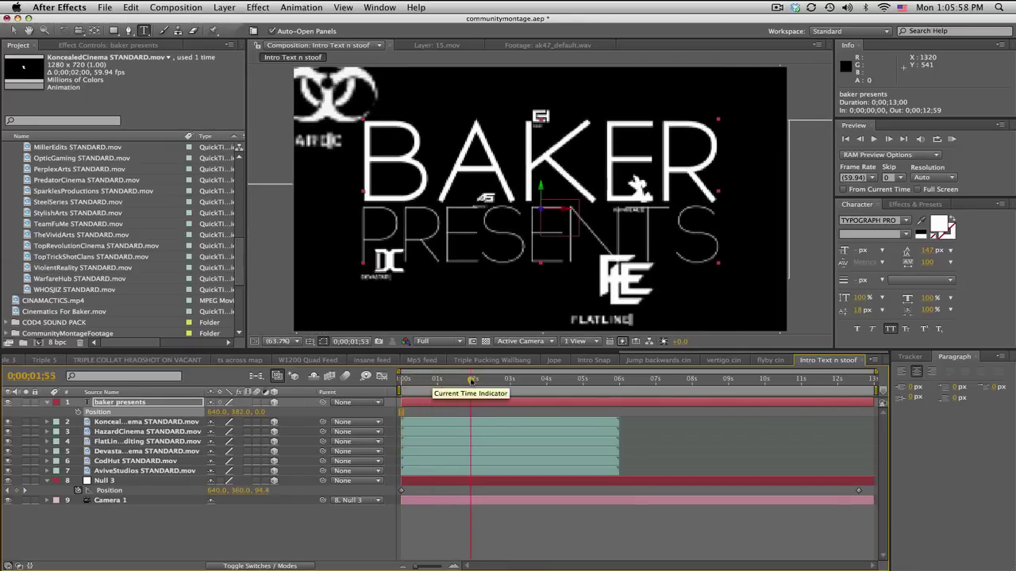
key(s)
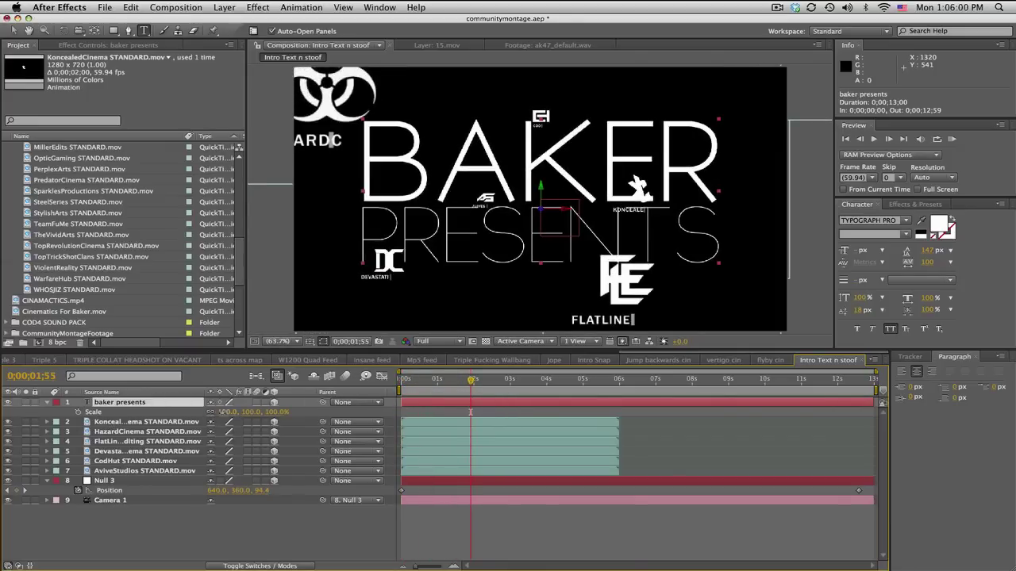
click(223, 412)
text(40)
key(Return)
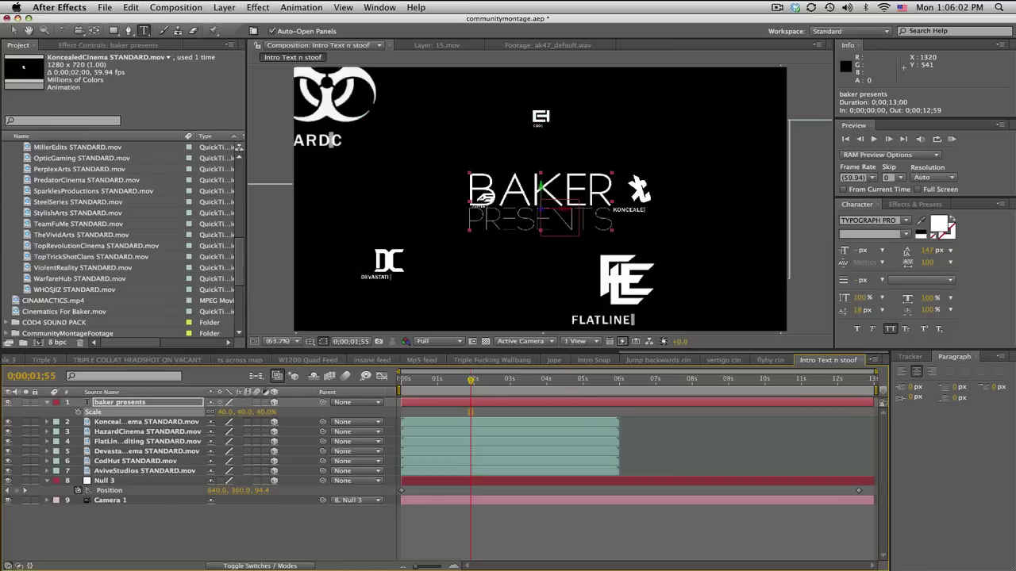
key(space)
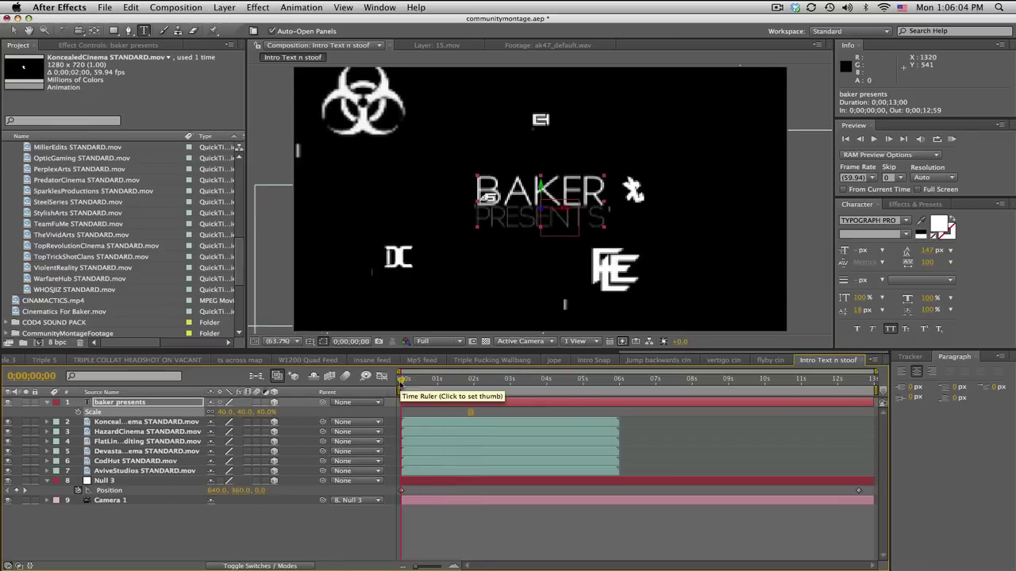
drag(486, 380, 585, 382)
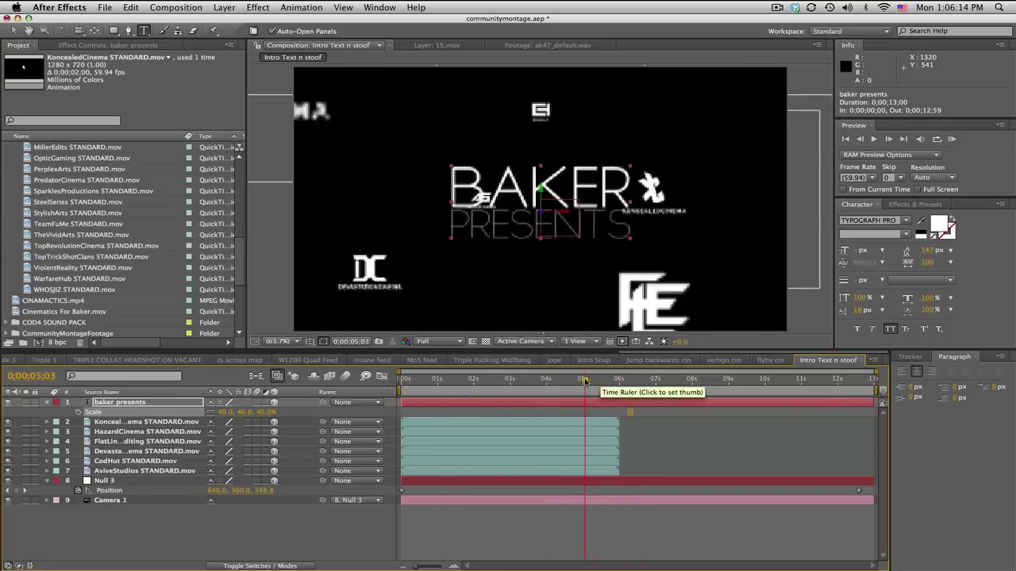
- Apply a 600% Time Stretch to the six selected sponsor logo layers
click(145, 470)
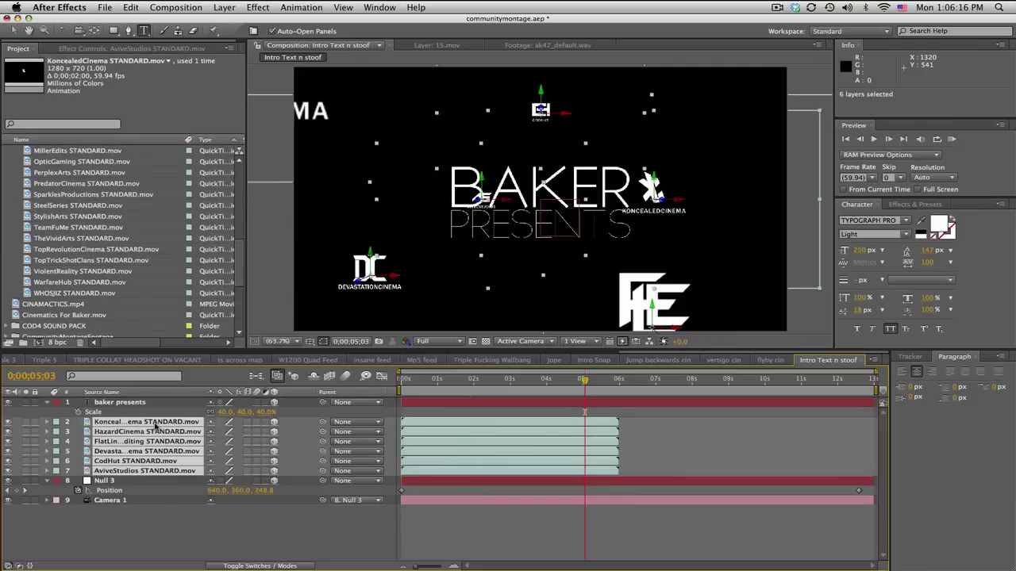
right_click(156, 424)
mouse_move(220, 279)
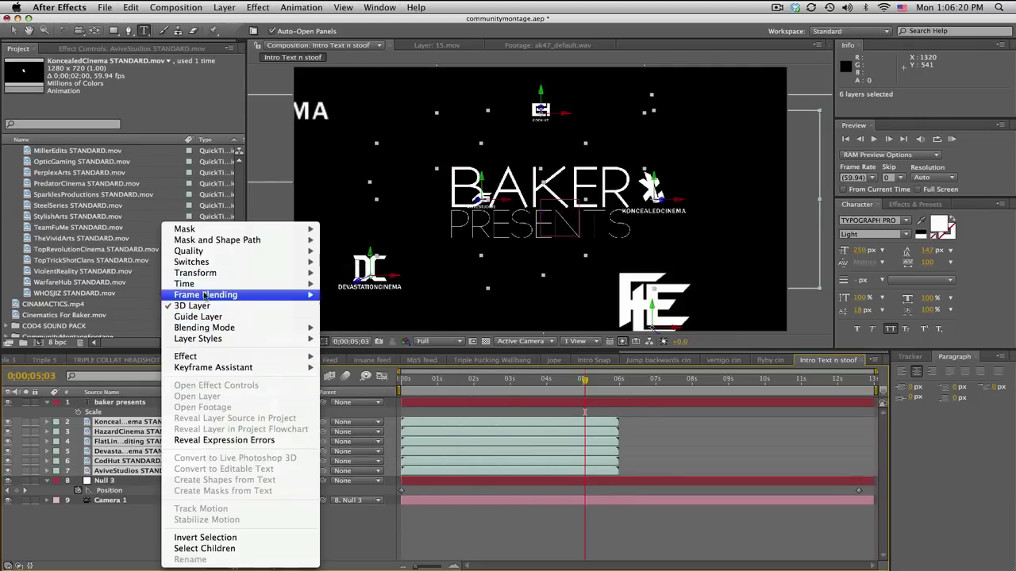
click(371, 305)
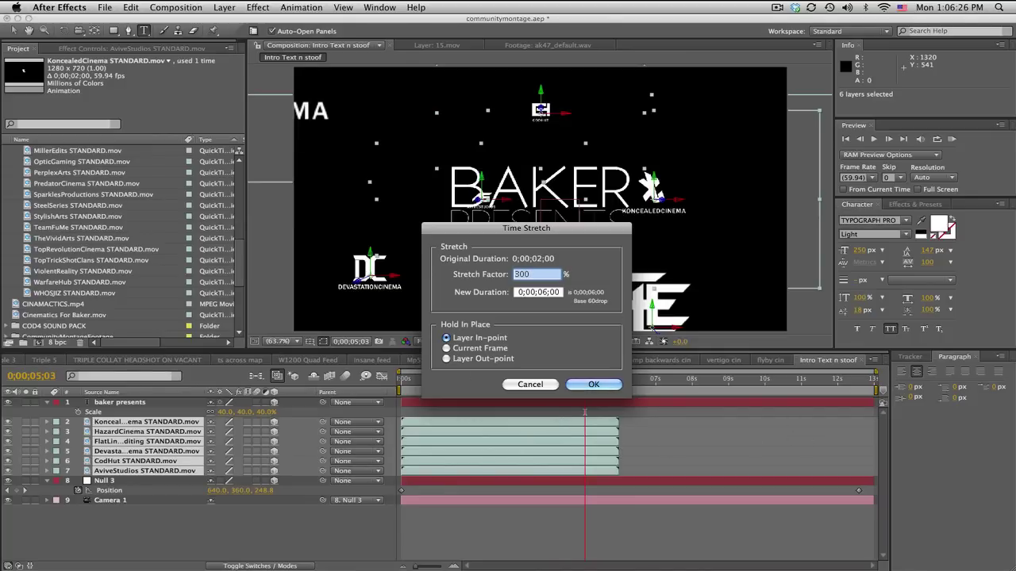
text(600)
key(Return)
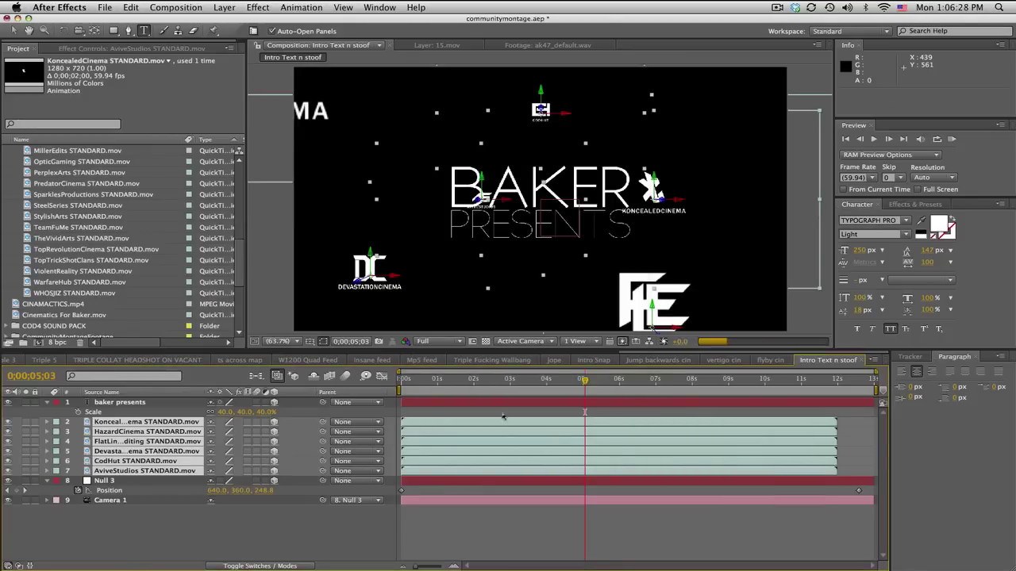
click(531, 518)
drag(442, 383, 558, 382)
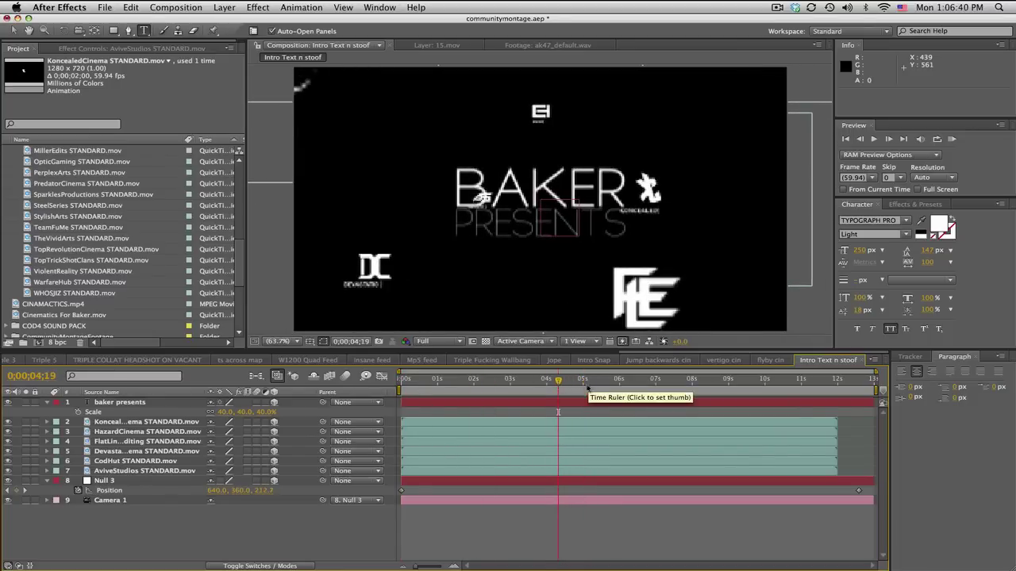
- Trim baker presents to end at 0;00;03;39 and slide its duplicate to start right after
drag(873, 402, 534, 402)
key(super+d)
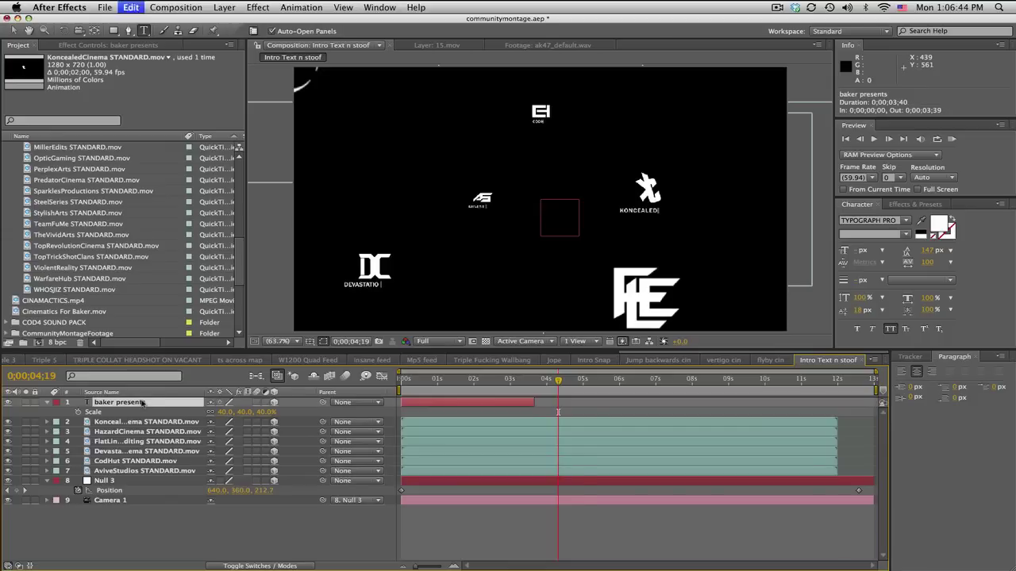
drag(446, 405, 581, 405)
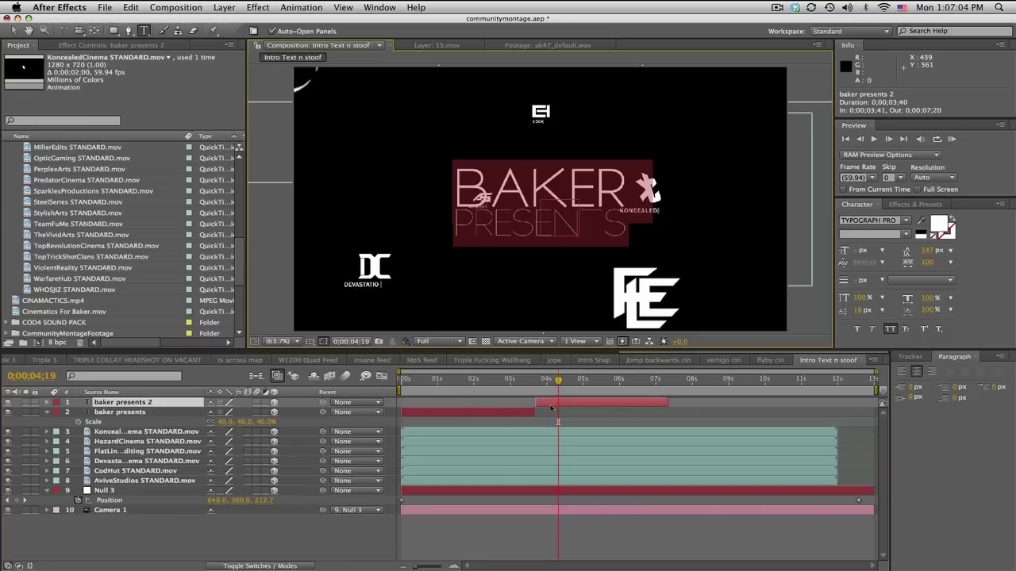
click(555, 410)
drag(558, 381, 592, 381)
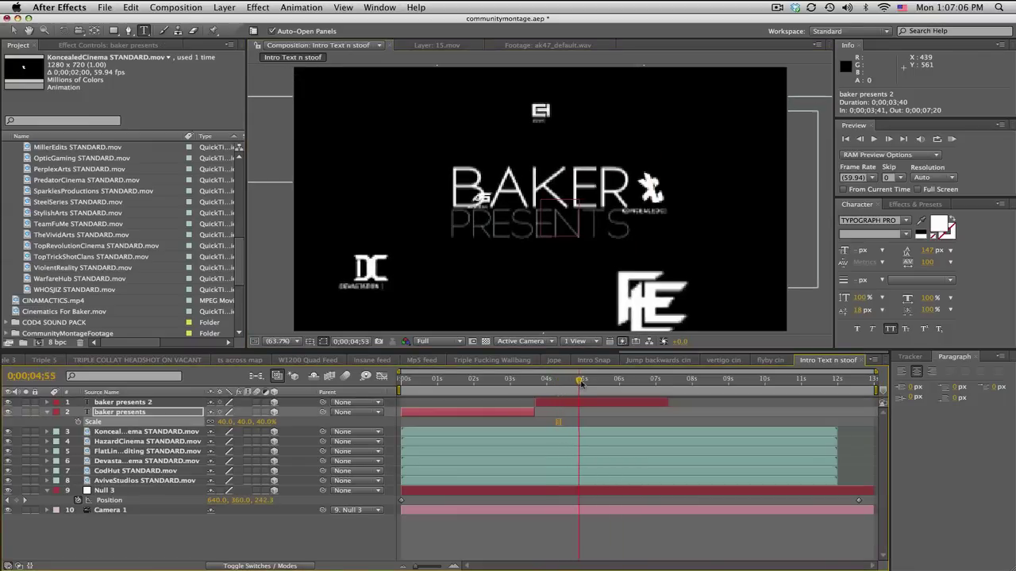
click(569, 403)
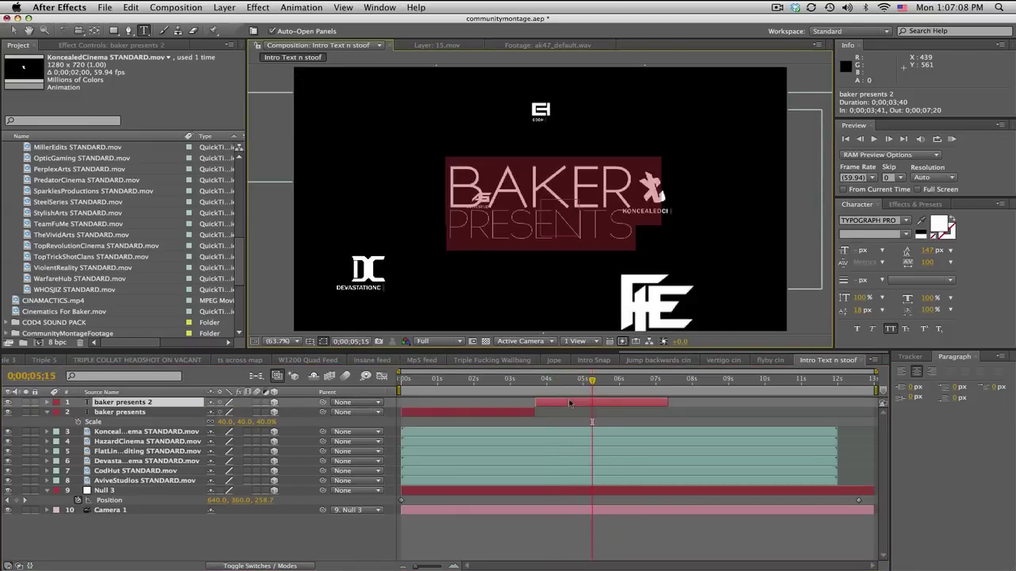